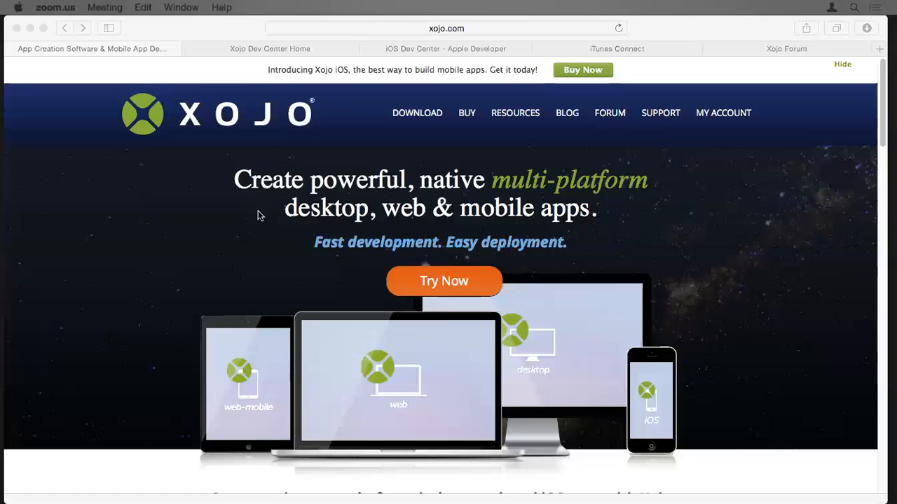
# Switch to Xojo, run the XojoNotes project in the iPhone 4s simulator, and quit the simulator.
pyautogui.moveTo(4, 216)
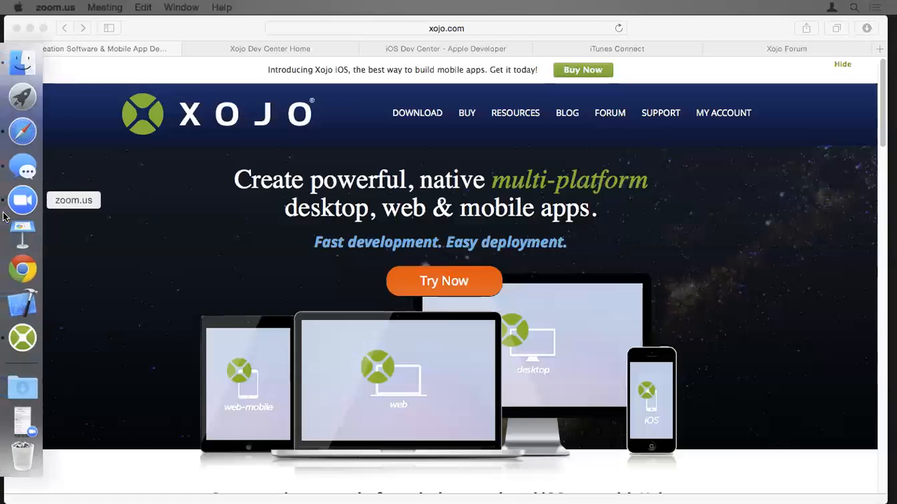
pyautogui.click(26, 337)
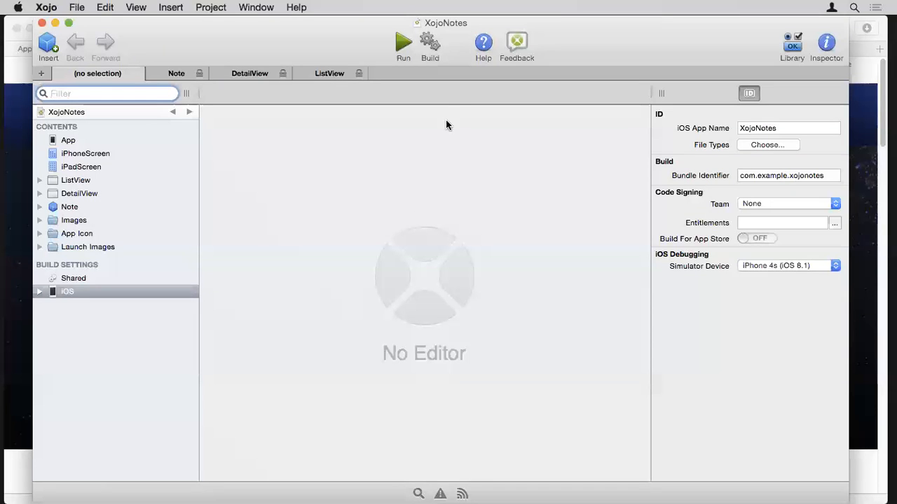
pyautogui.click(402, 47)
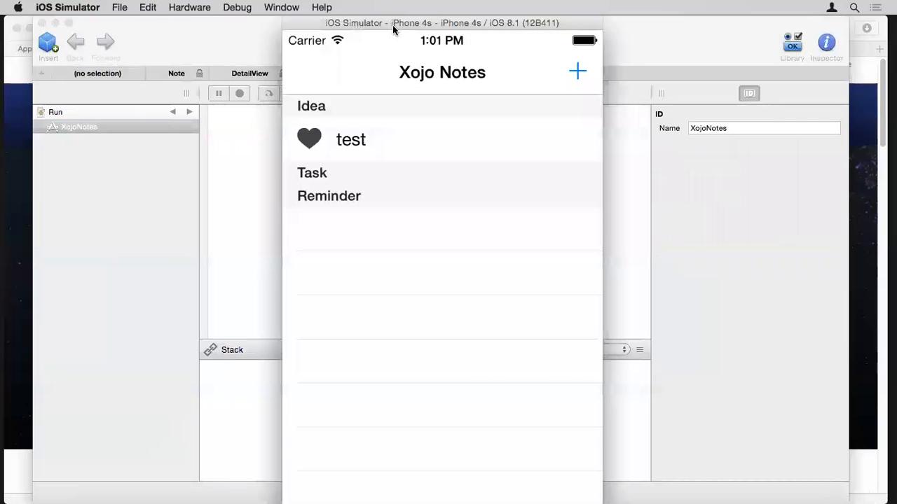
pyautogui.moveTo(435, 24); pyautogui.dragTo(445, 25)
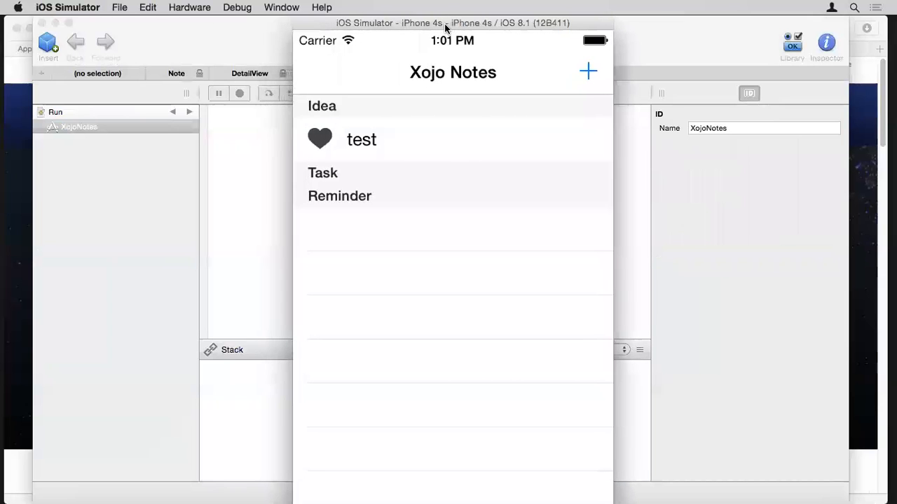
pyautogui.press('super+q')
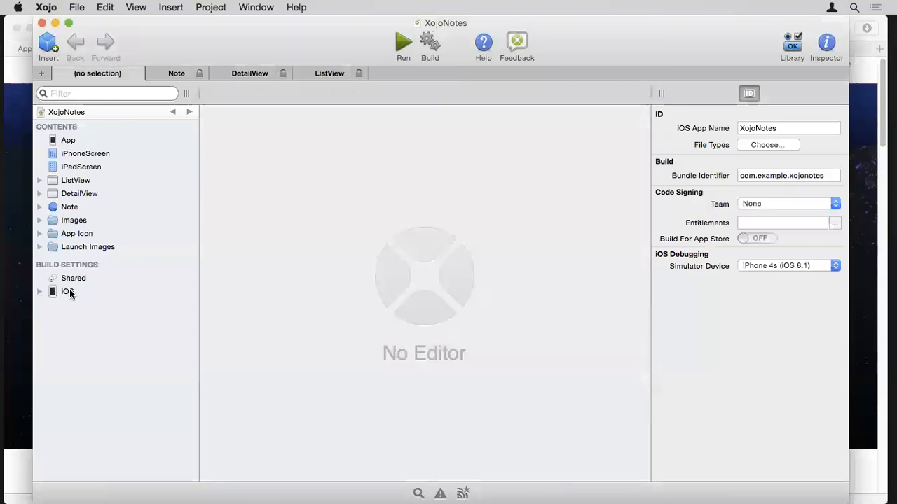
# Set the iOS debugging simulator device to iPad 2 (iOS 8.1) and run the project.
pyautogui.click(89, 291)
pyautogui.click(792, 267)
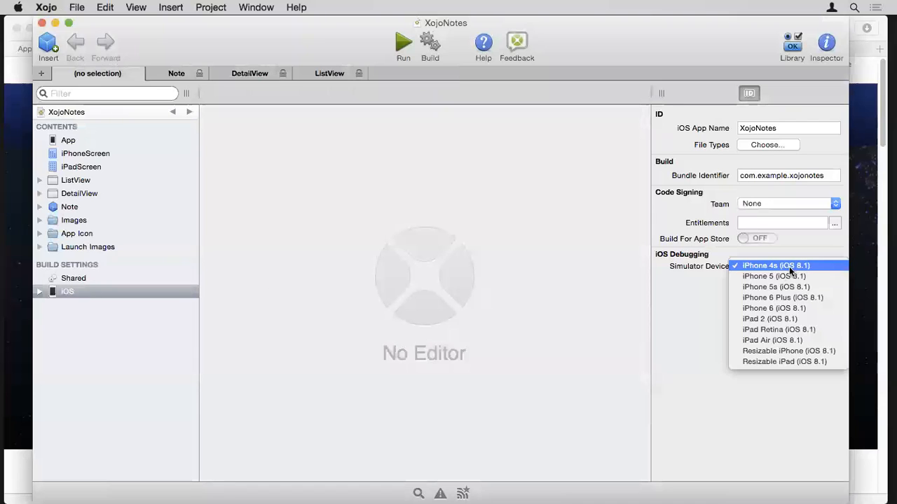
pyautogui.click(758, 319)
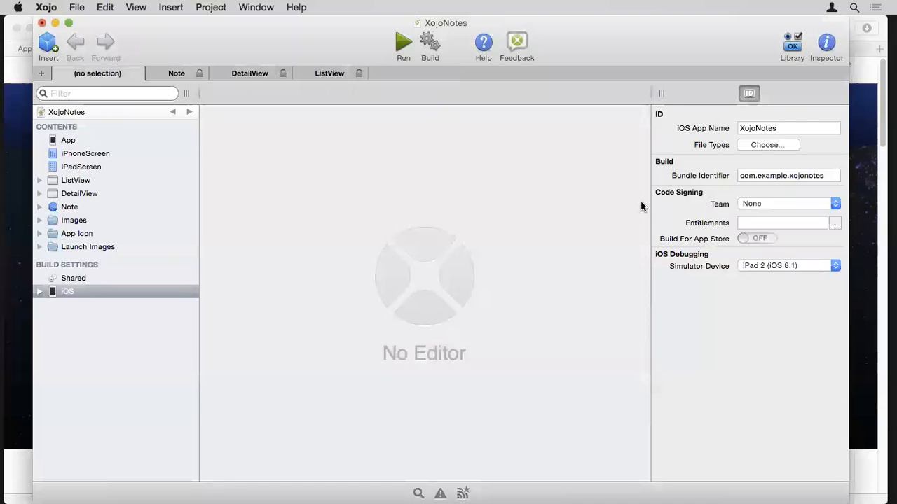
pyautogui.click(405, 46)
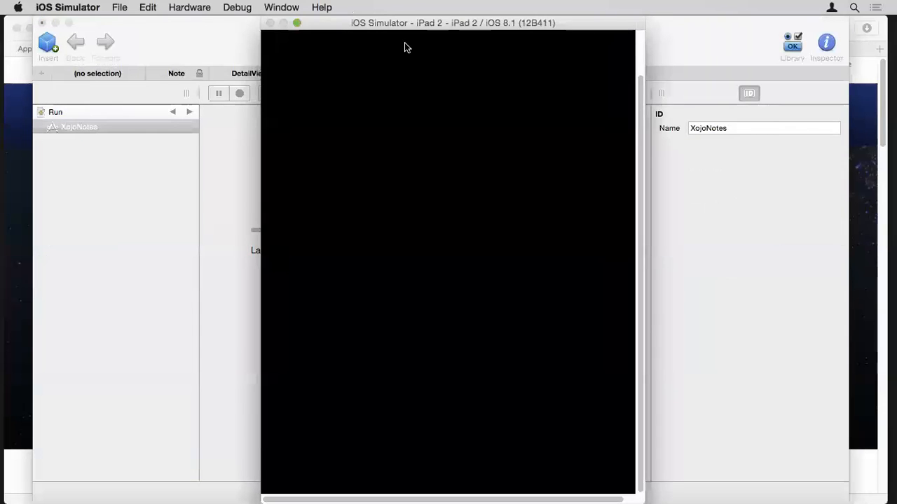
# Rotate the simulated iPad to landscape and enlarge its window so the whole notes app fits.
pyautogui.press('super+Right')
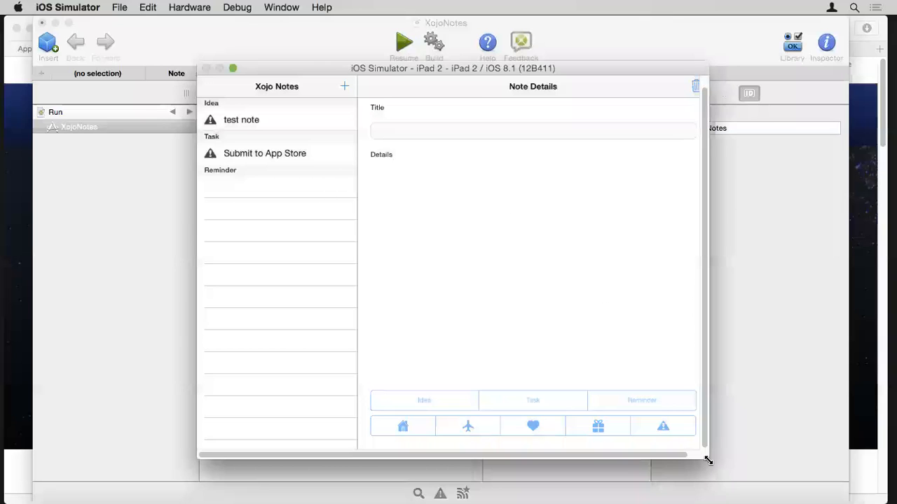
pyautogui.moveTo(705, 459); pyautogui.dragTo(721, 472)
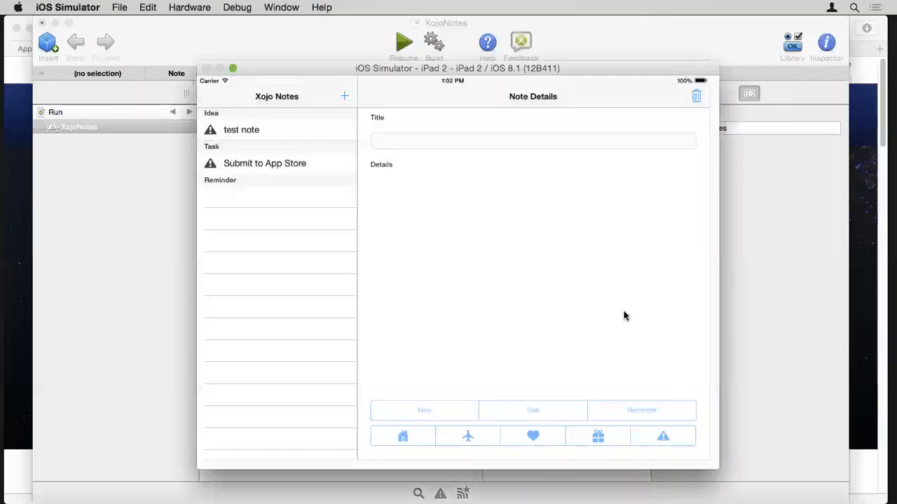
pyautogui.moveTo(478, 69); pyautogui.dragTo(475, 61)
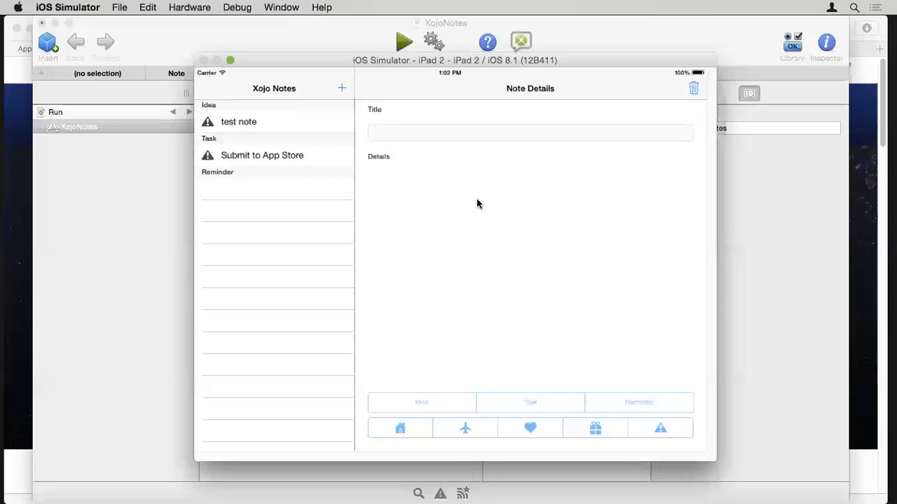
# Give the "Submit to App Store" note the airplane icon and reselect the "test note" entry.
pyautogui.click(280, 124)
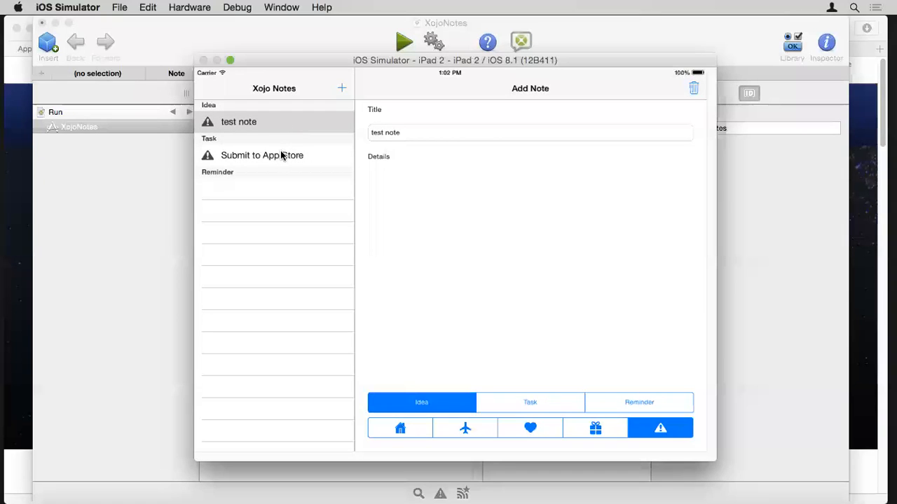
pyautogui.click(284, 156)
pyautogui.click(460, 428)
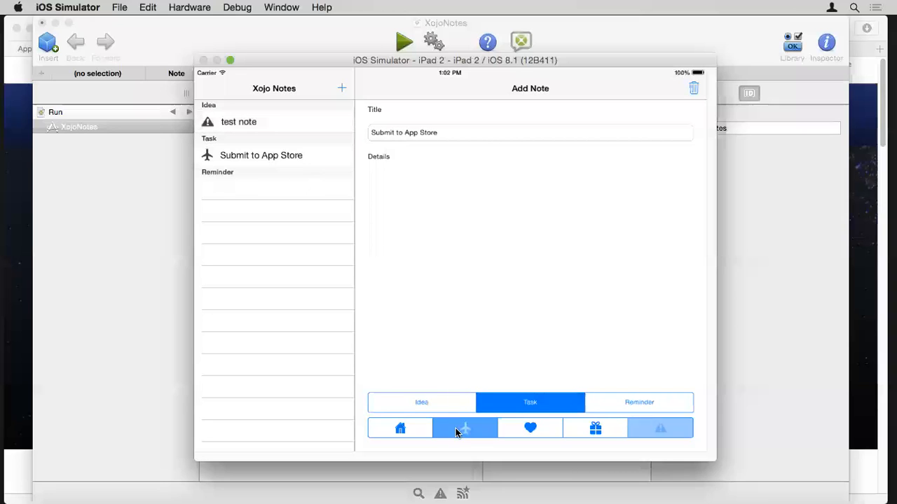
pyautogui.click(309, 124)
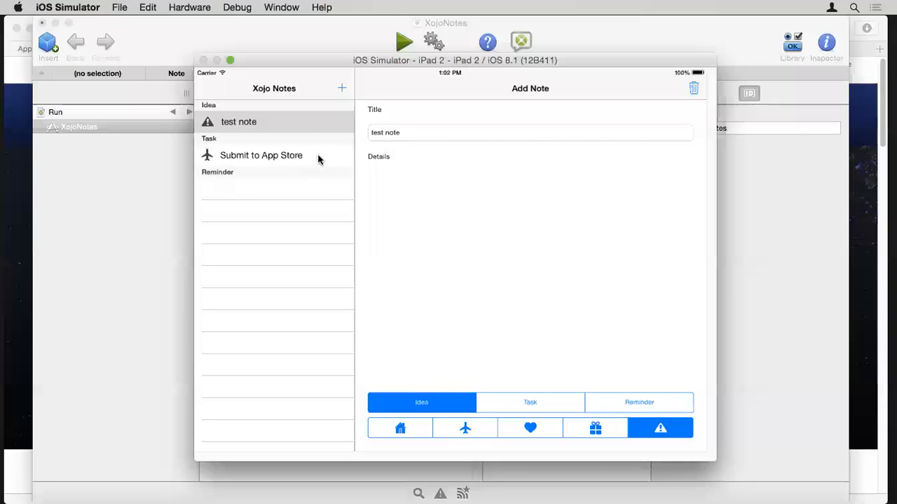
# Add a note to the notes list and title it "New note".
pyautogui.click(342, 90)
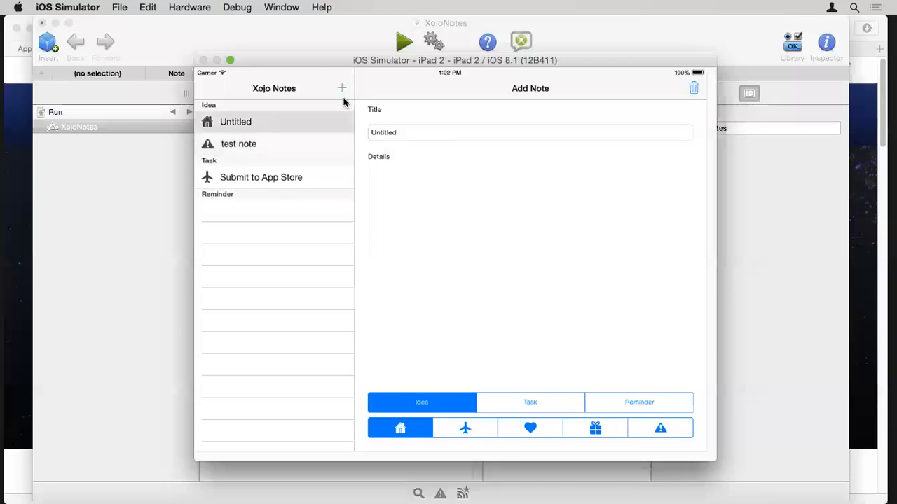
pyautogui.click(405, 134)
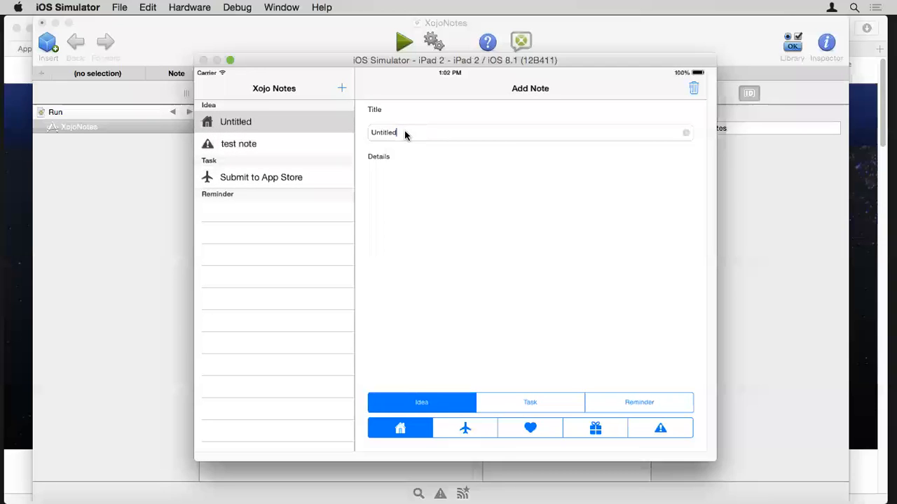
pyautogui.press('BackSpace')
pyautogui.press('BackSpace')
pyautogui.press('BackSpace')
pyautogui.press('BackSpace')
pyautogui.press('BackSpace')
pyautogui.press('BackSpace')
pyautogui.press('BackSpace')
pyautogui.press('BackSpace')
pyautogui.write('New note')
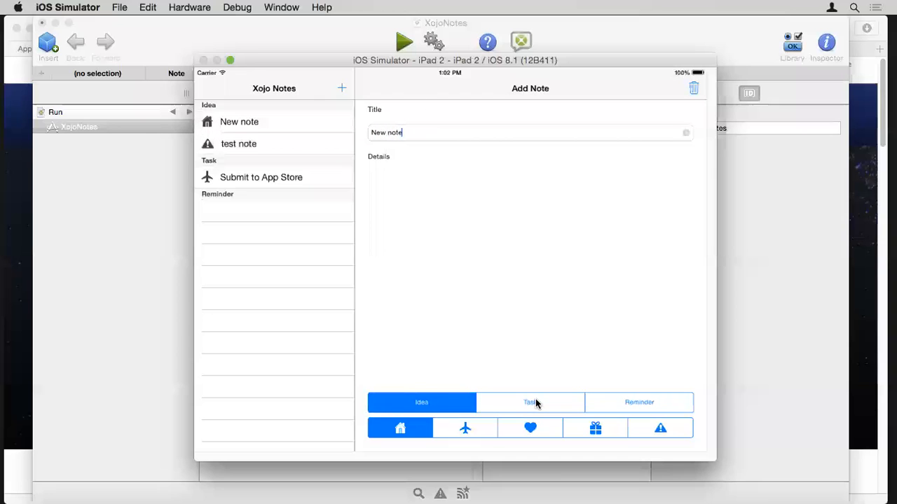
# Assign the new note the Reminder category and the gift icon, and quit the simulator.
pyautogui.click(632, 408)
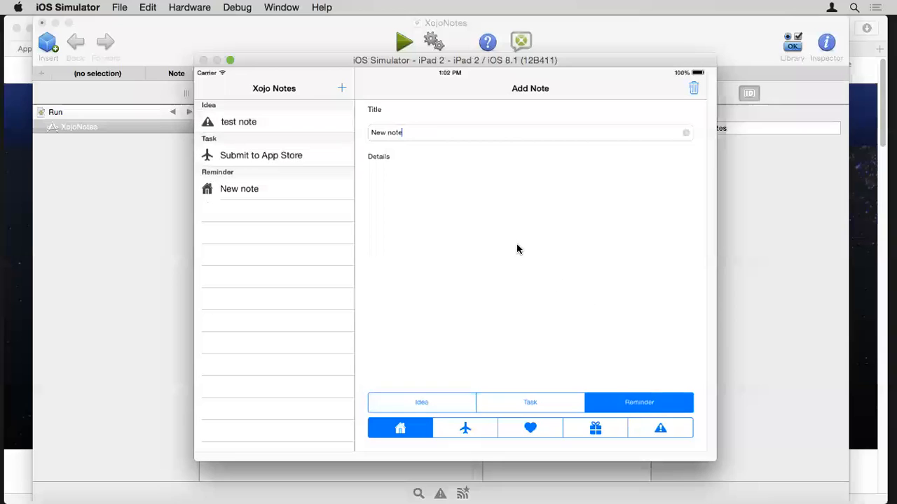
pyautogui.click(595, 428)
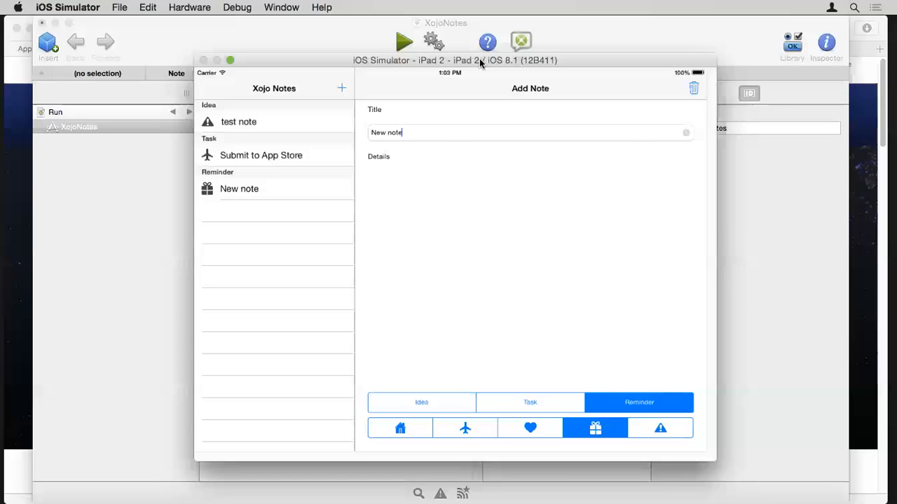
pyautogui.press('super+q')
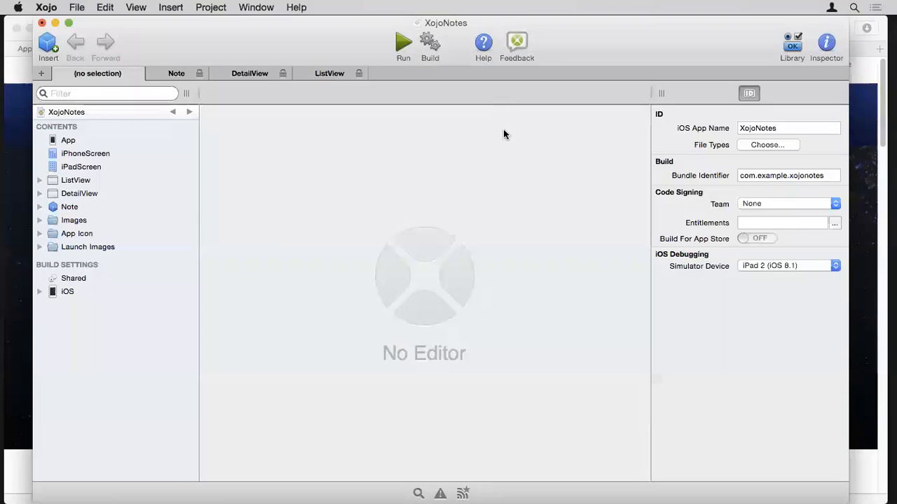
# Examine the iPadScreen layout settings and the split-view code in the Action event of ListView's NotesList.
pyautogui.click(100, 167)
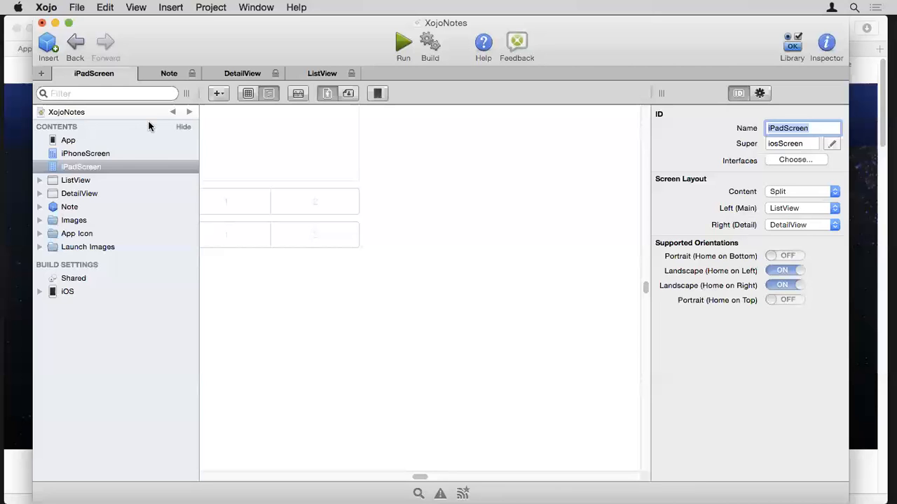
pyautogui.click(323, 73)
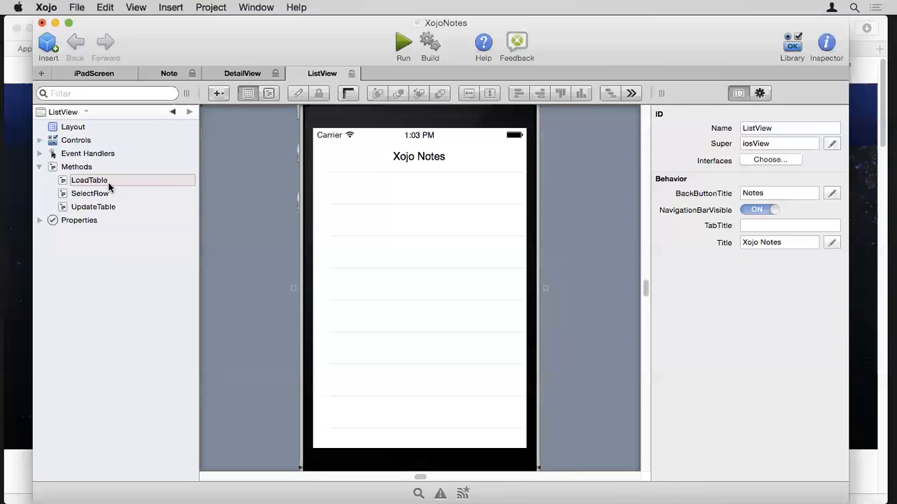
pyautogui.click(39, 155)
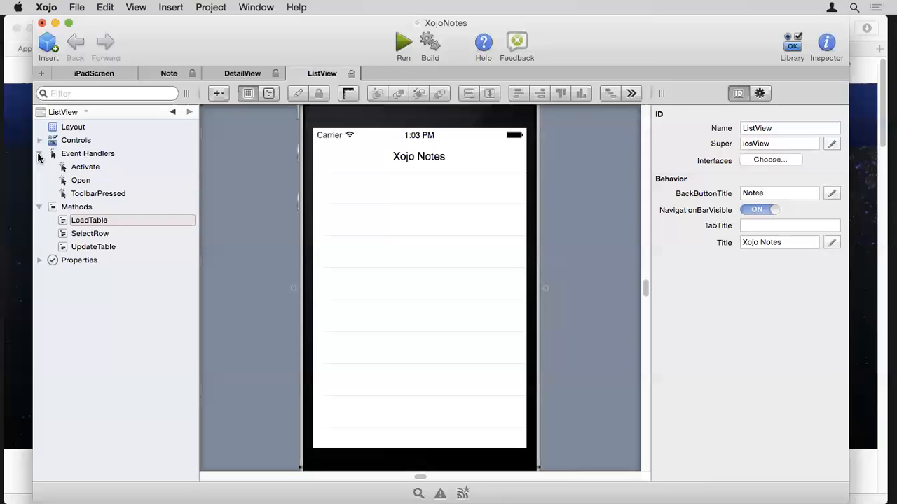
pyautogui.click(39, 140)
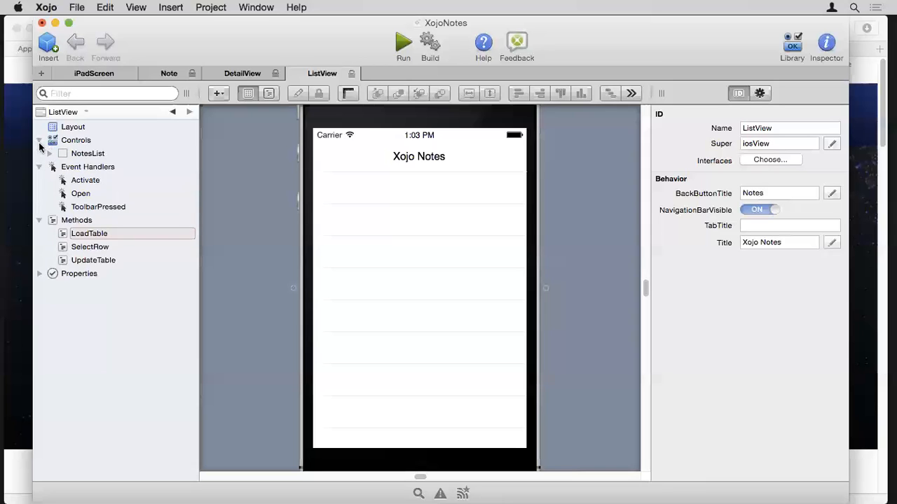
pyautogui.click(49, 154)
pyautogui.click(76, 169)
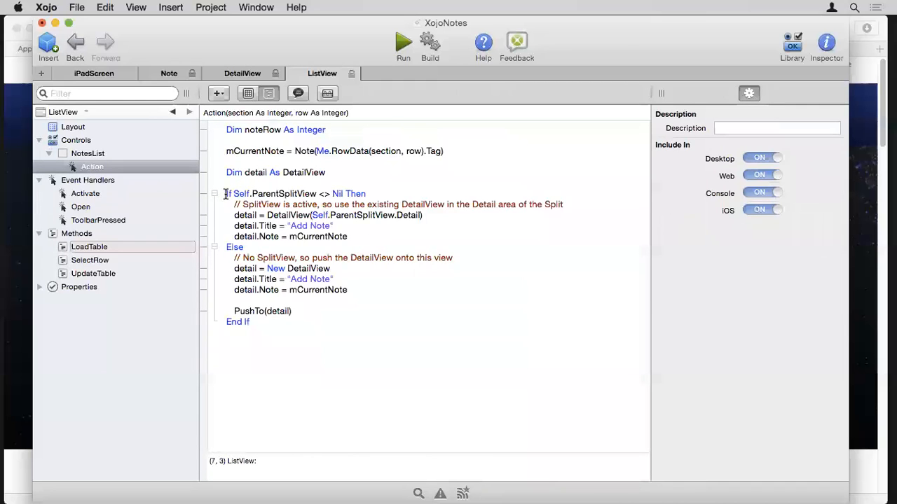
pyautogui.moveTo(226, 194); pyautogui.dragTo(319, 194)
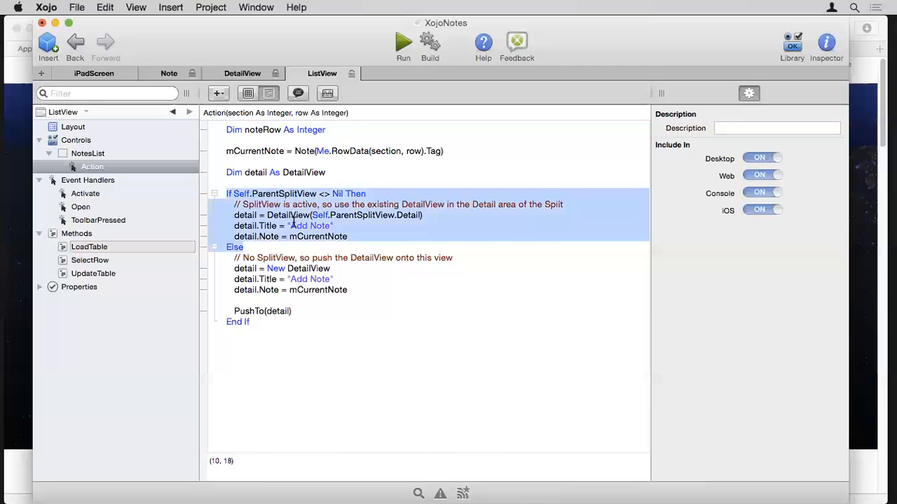
# Examine the split-view and non-split branches of the code in ListView's ToolbarPressed event handler.
pyautogui.click(123, 220)
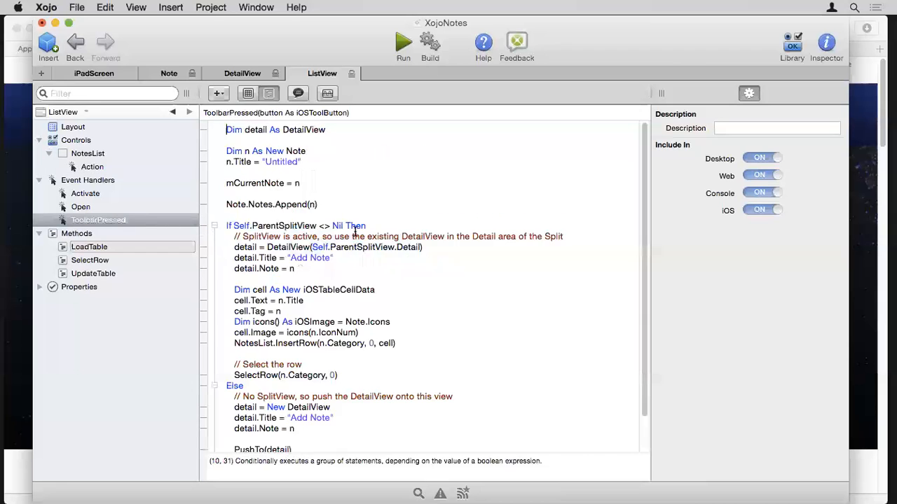
pyautogui.scroll(-2, 380, 249)
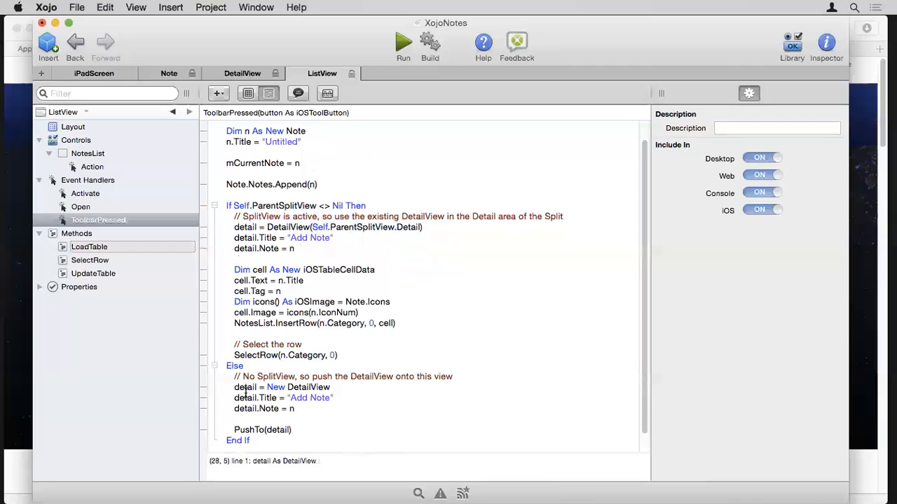
pyautogui.moveTo(234, 379); pyautogui.dragTo(243, 433)
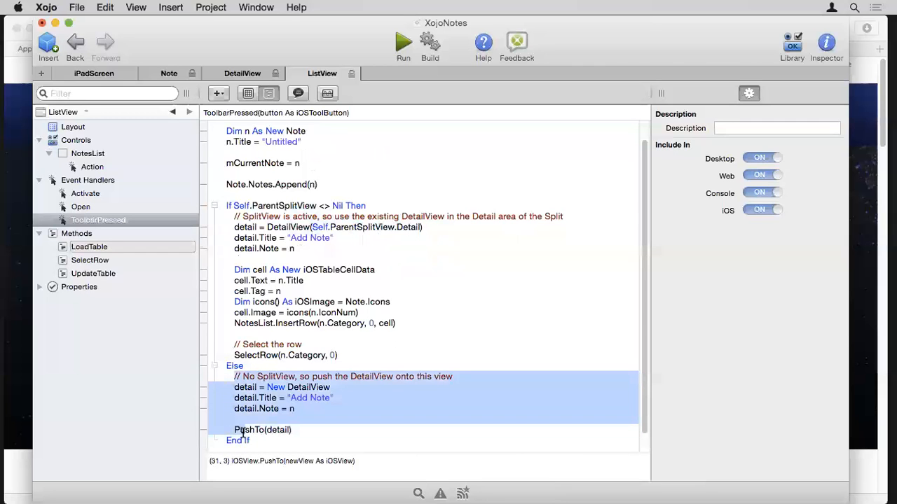
pyautogui.click(267, 355)
pyautogui.moveTo(338, 355); pyautogui.dragTo(318, 217)
pyautogui.click(321, 223)
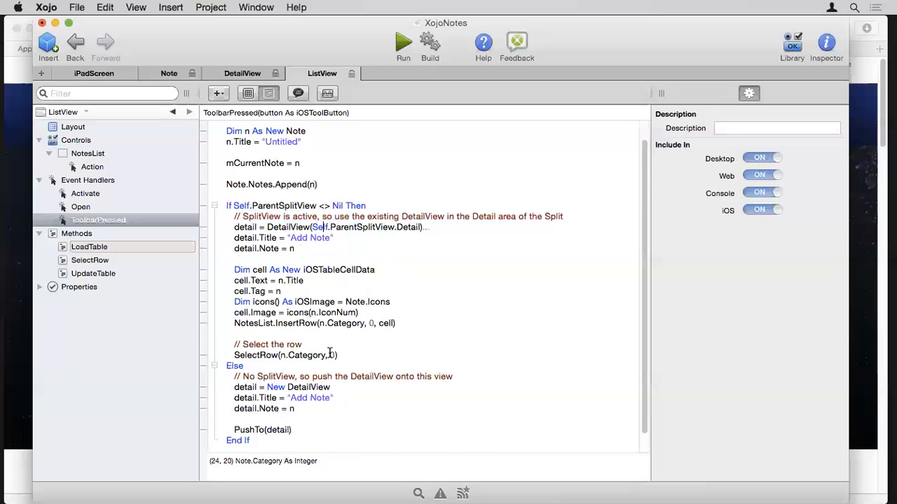
# Review ListView's SelectRow method, its Open handler, the SelectRow call in ToolbarPressed, and the UpdateTable method.
pyautogui.click(111, 262)
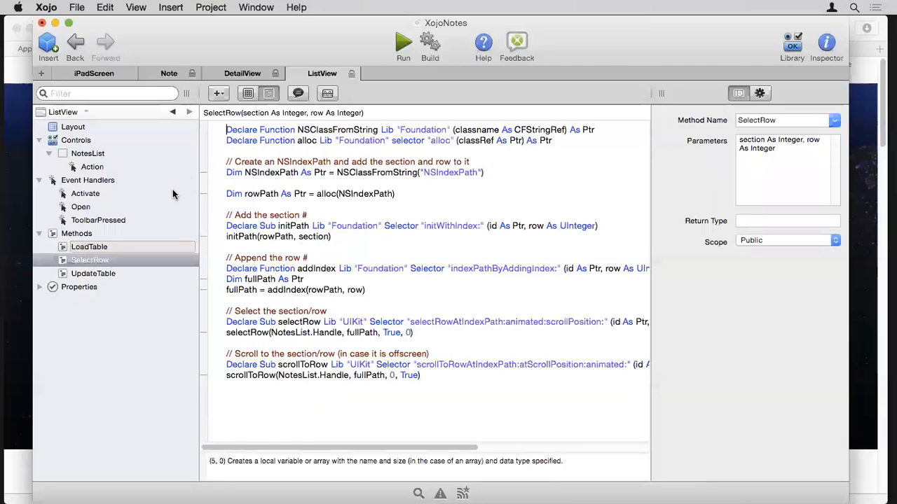
pyautogui.click(93, 207)
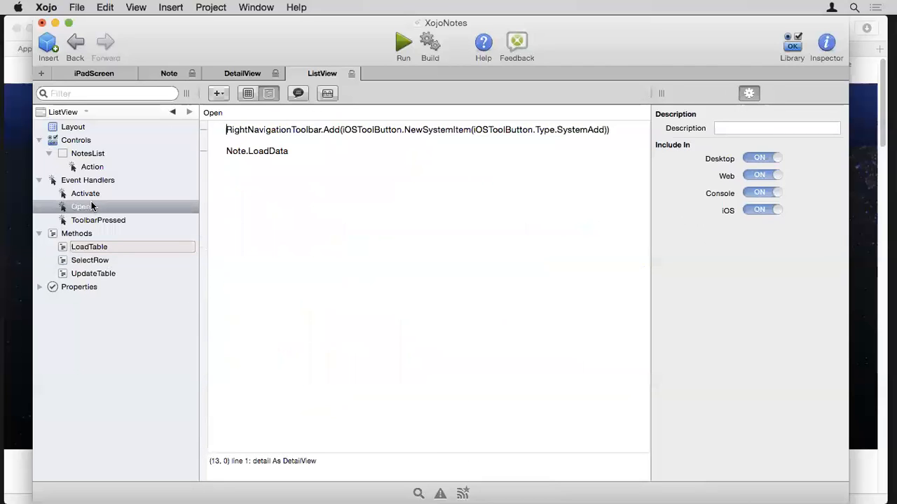
pyautogui.click(91, 220)
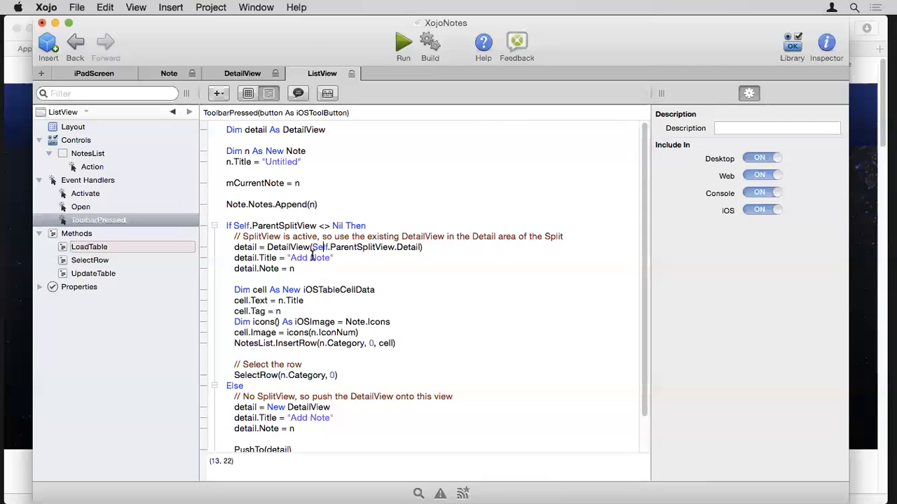
pyautogui.click(280, 375)
pyautogui.click(112, 273)
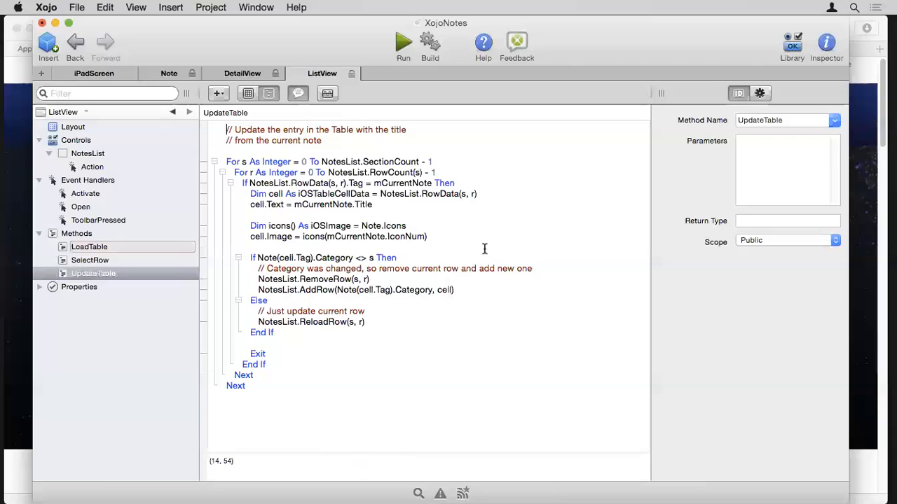
# Review DetailView's UpdateMaster method and the ValueChanged event handler of its CategorySelector control.
pyautogui.click(244, 74)
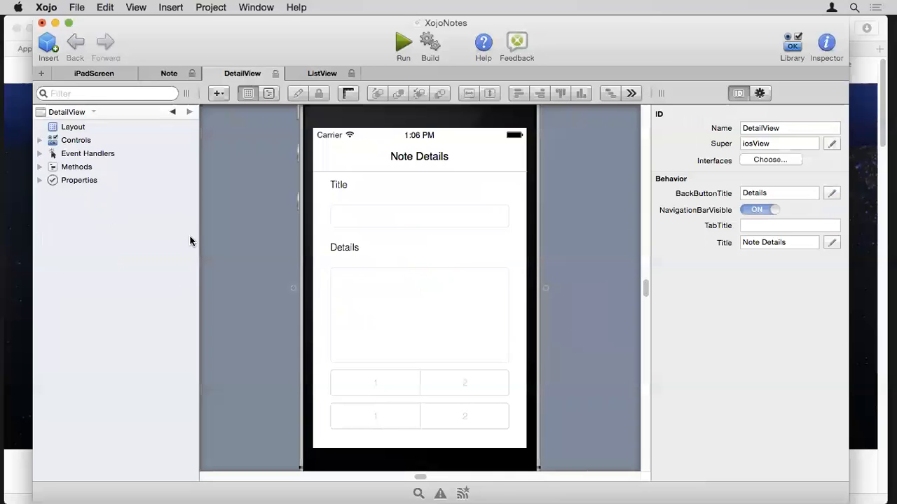
pyautogui.click(38, 167)
pyautogui.click(97, 181)
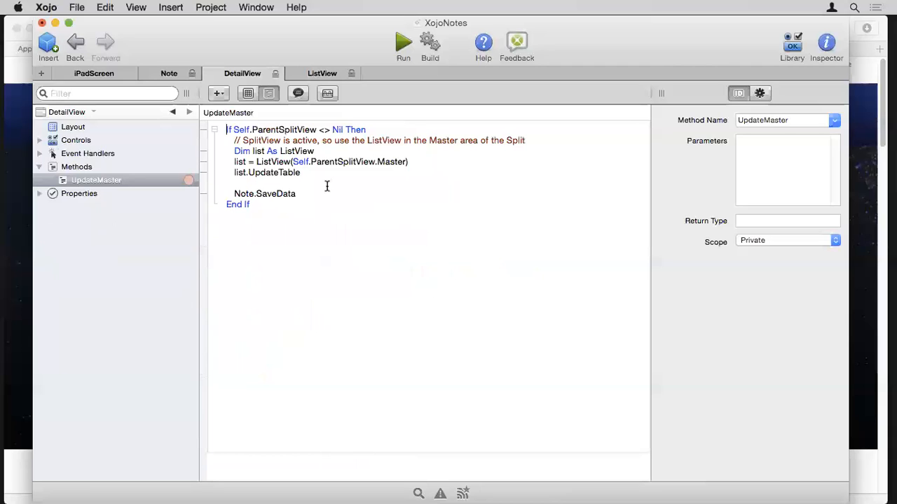
pyautogui.click(39, 141)
pyautogui.click(49, 154)
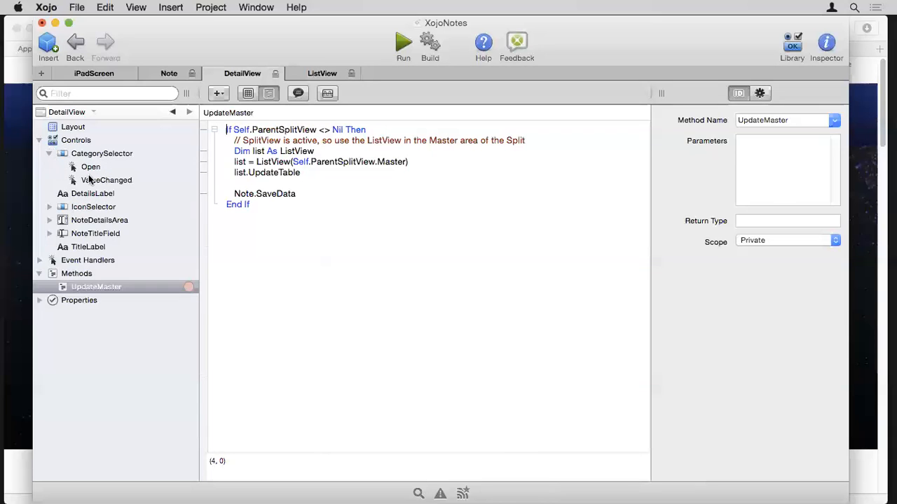
pyautogui.click(106, 181)
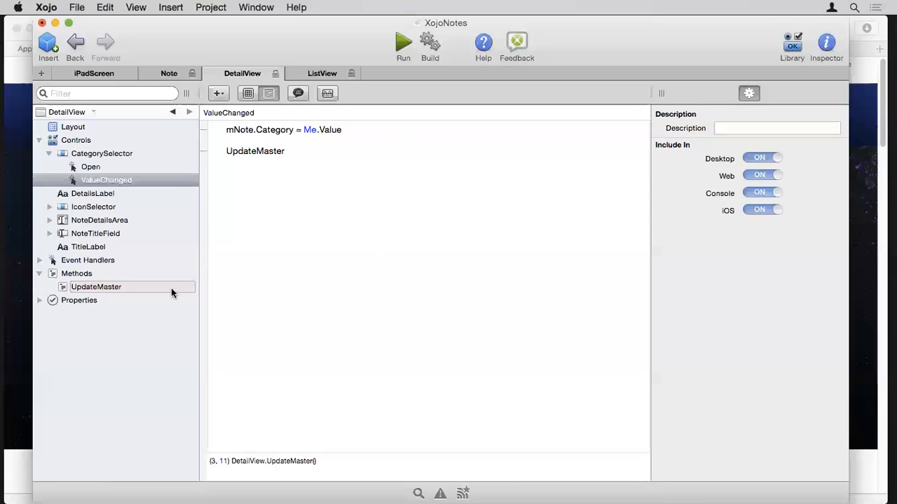
# Show the project's iOS build settings, and switch to Safari to view the iOS Dev Center and Xojo Dev Center pages.
pyautogui.click(97, 73)
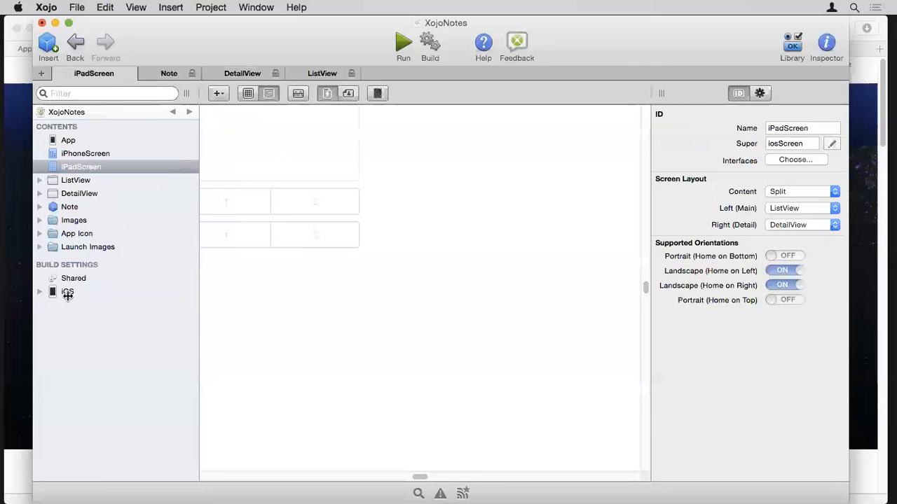
pyautogui.click(99, 297)
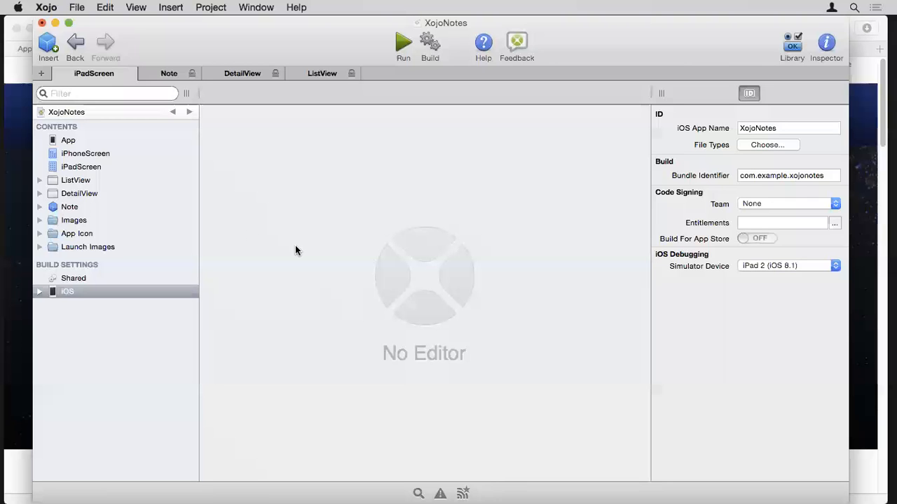
pyautogui.moveTo(6, 185)
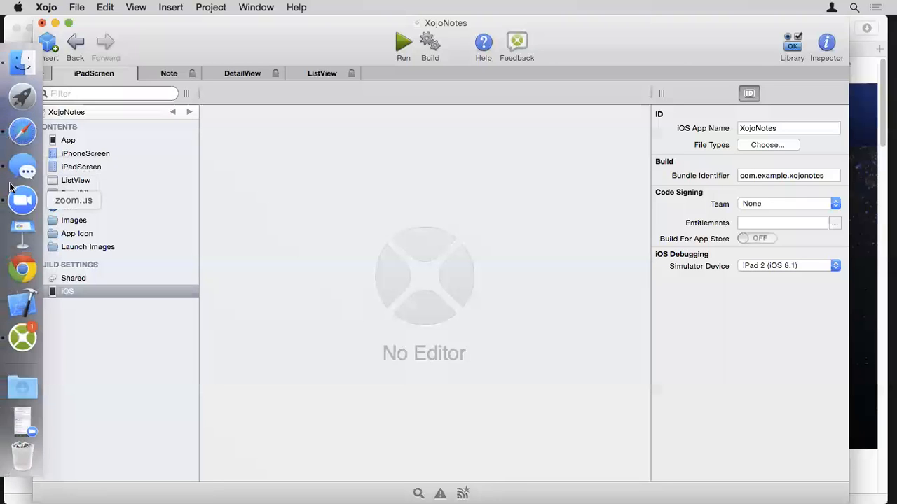
pyautogui.click(21, 131)
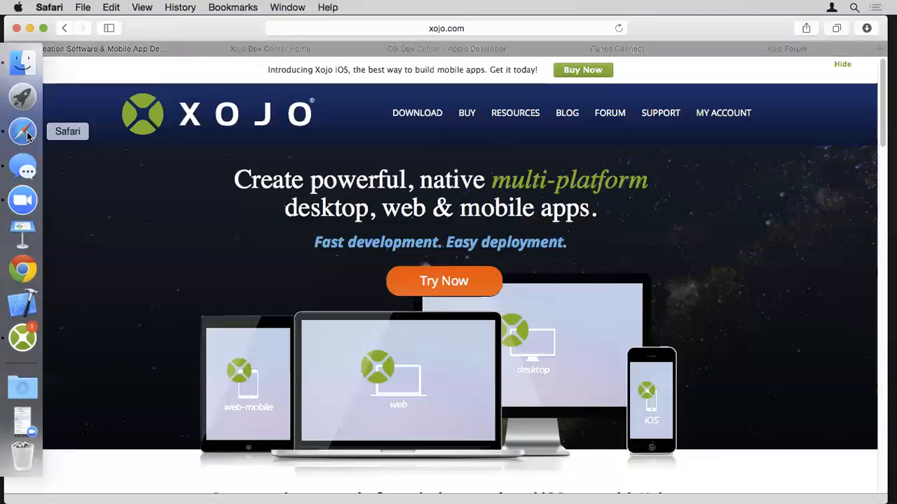
pyautogui.click(448, 50)
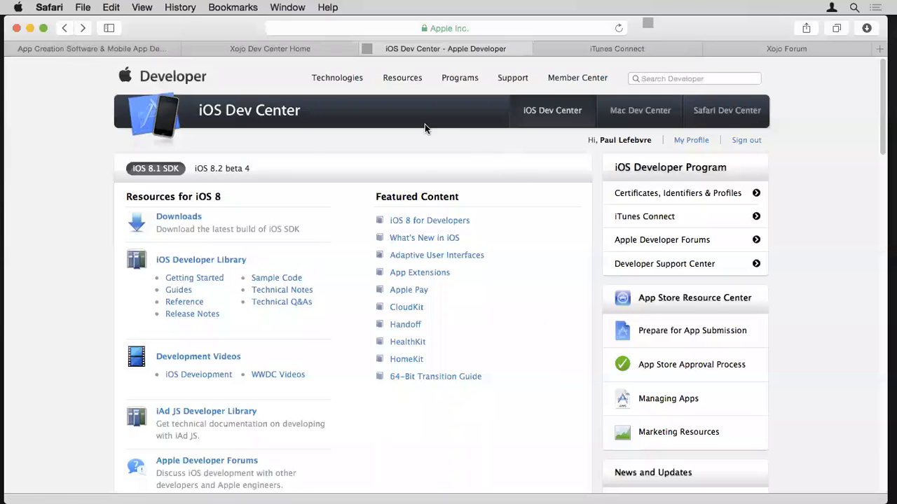
pyautogui.click(298, 50)
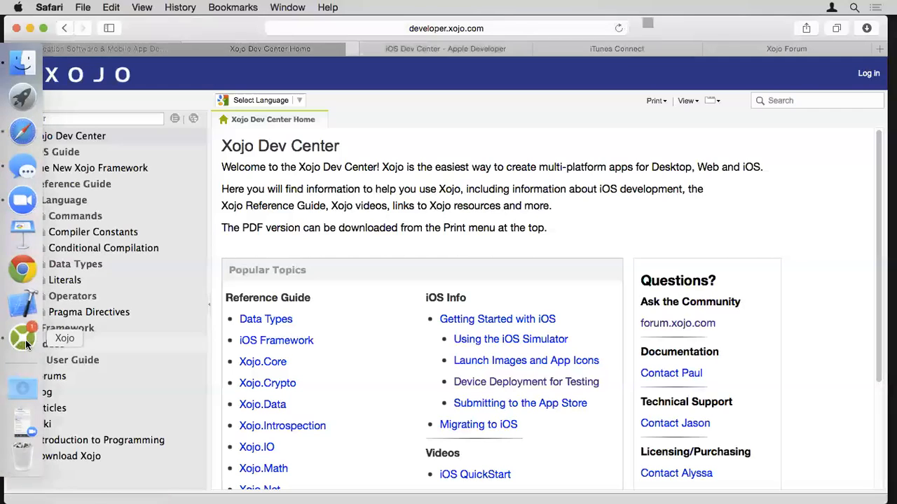
# Switch back to Xojo and check the available code signing Team choices in the iOS build settings.
pyautogui.click(15, 341)
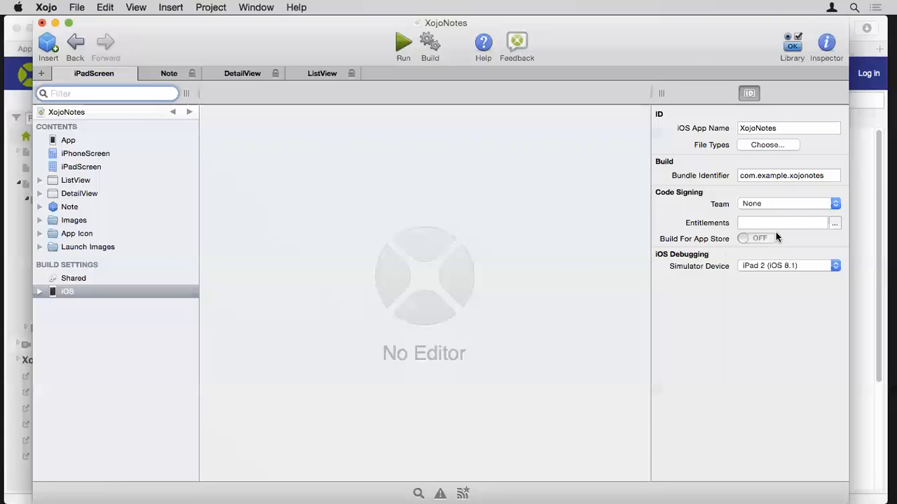
pyautogui.click(779, 202)
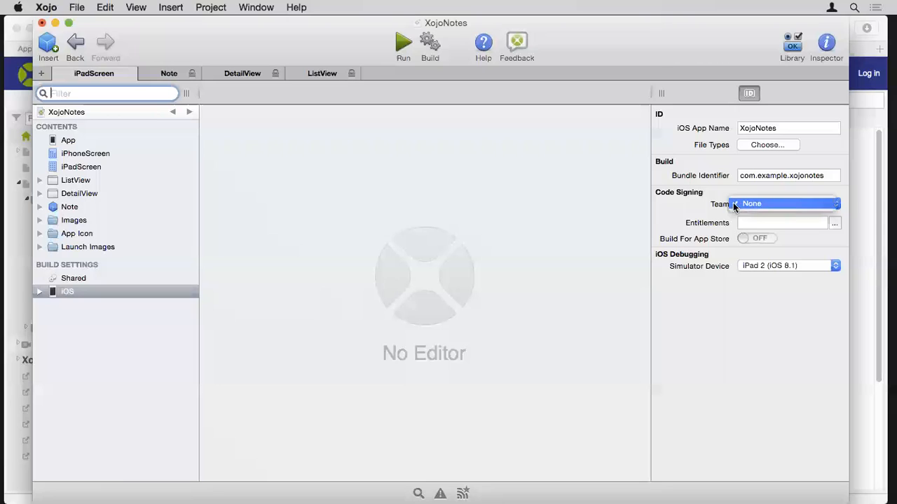
pyautogui.click(773, 205)
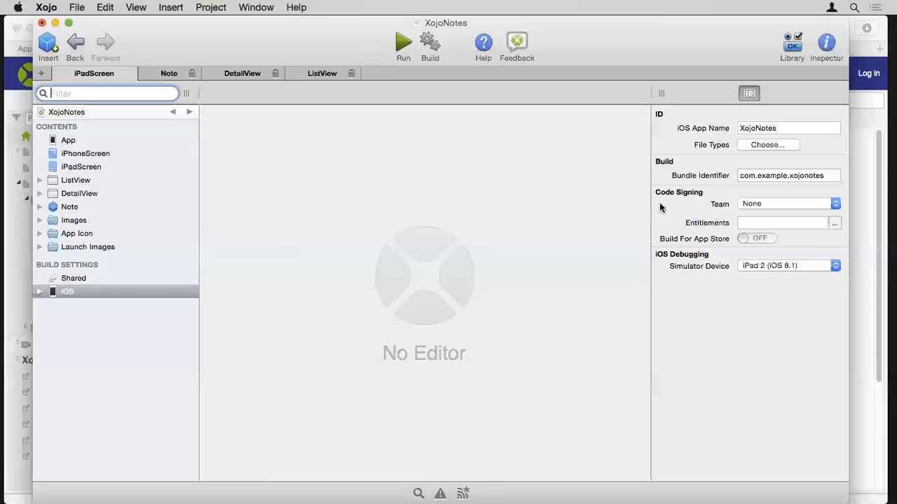
# Switch to Xcode and open its Accounts preferences.
pyautogui.moveTo(2, 277)
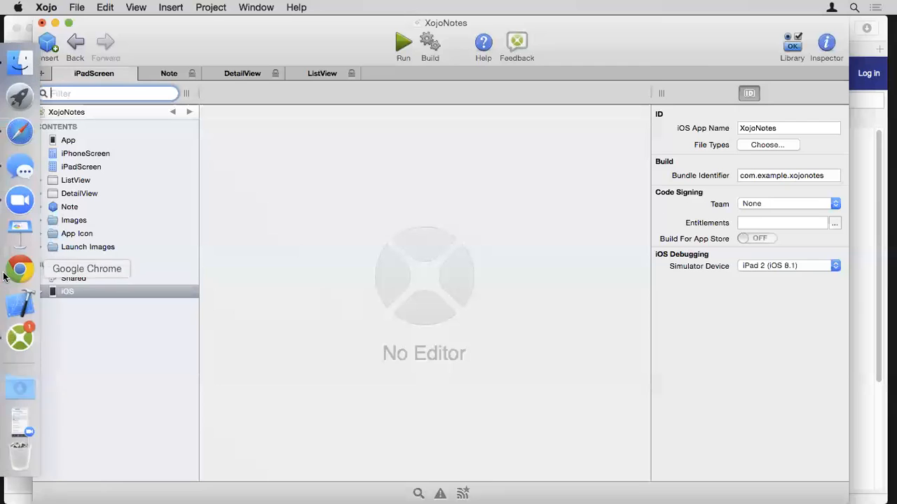
pyautogui.click(23, 307)
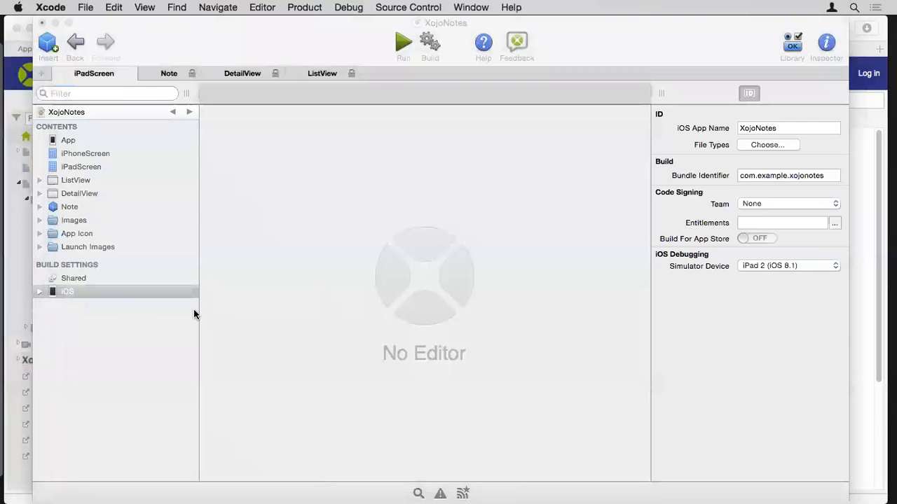
pyautogui.click(60, 12)
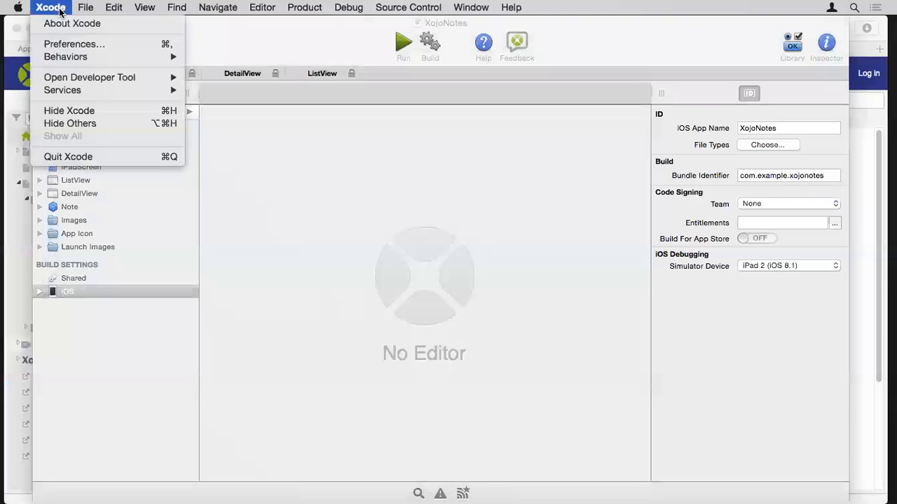
pyautogui.click(77, 42)
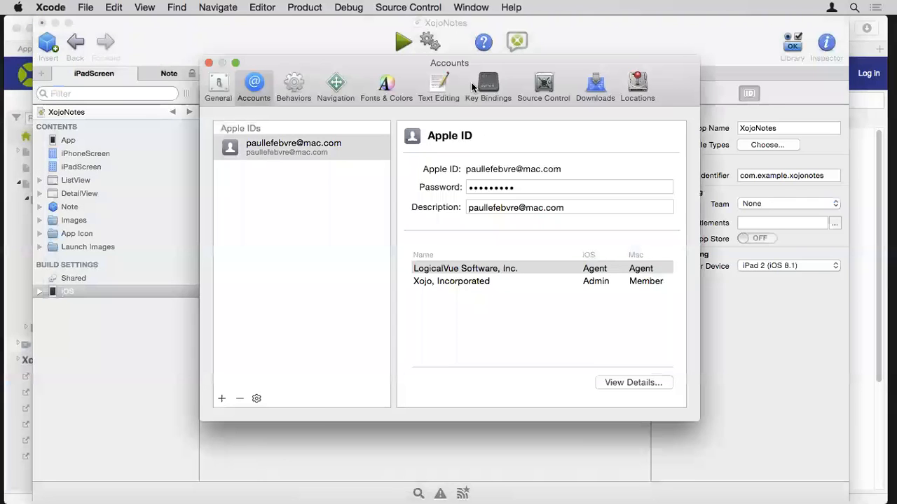
pyautogui.moveTo(526, 87); pyautogui.dragTo(525, 104)
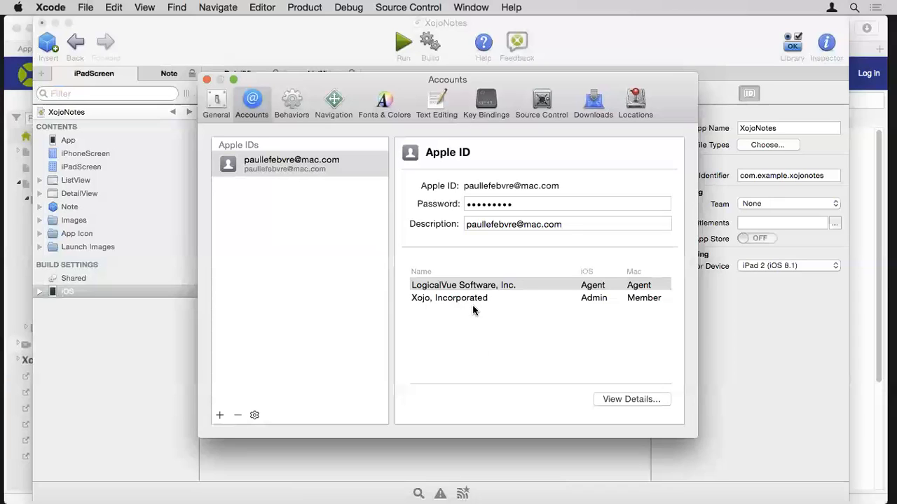
# Generate an iOS Development signing identity for the LogicalVue Software, Inc. team.
pyautogui.click(600, 287)
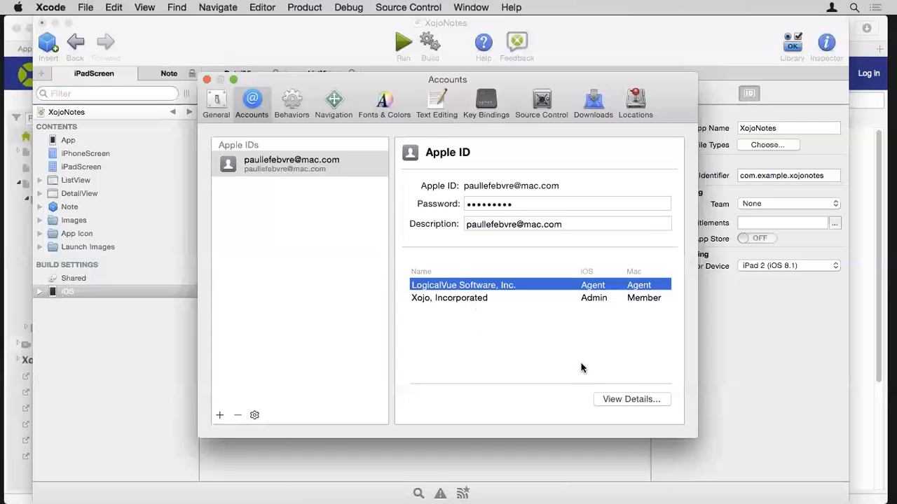
pyautogui.click(650, 401)
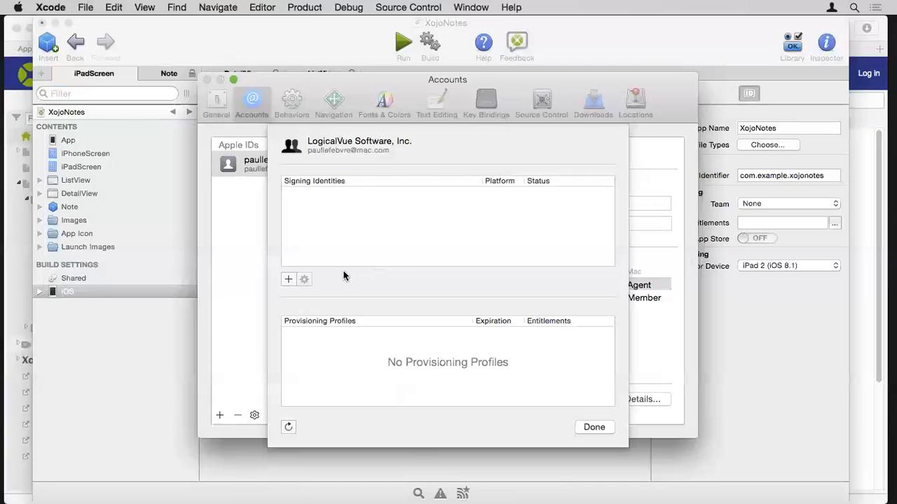
pyautogui.click(289, 280)
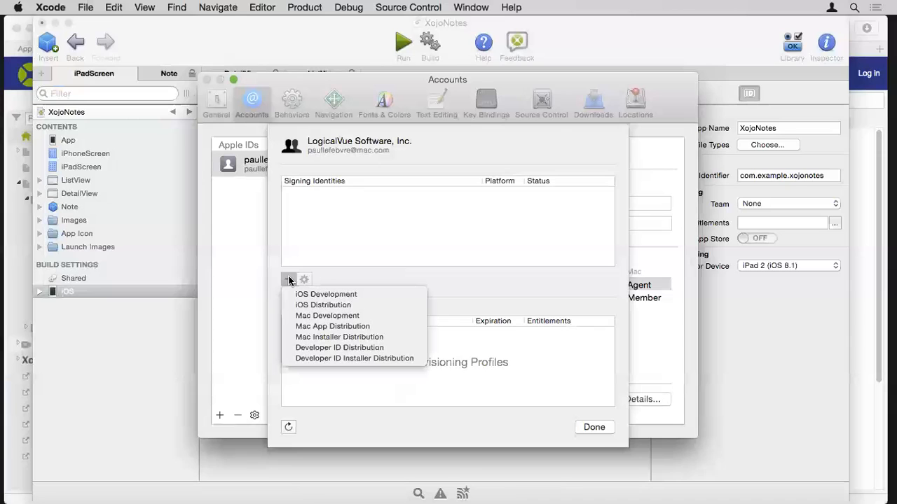
pyautogui.click(370, 295)
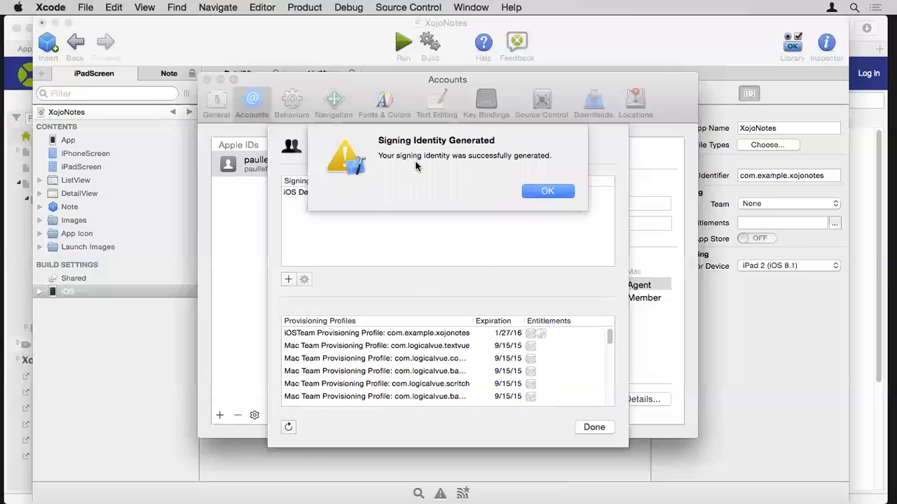
pyautogui.click(548, 193)
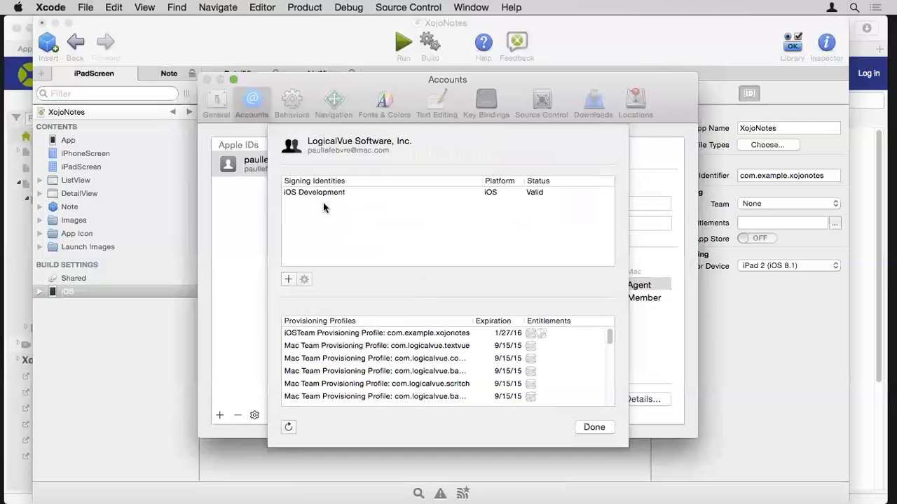
# Switch to Safari and examine the iOS Certificates list under Certificates, Identifiers & Profiles in the iOS Dev Center.
pyautogui.moveTo(3, 177)
pyautogui.moveTo(4, 160)
pyautogui.click(4, 131)
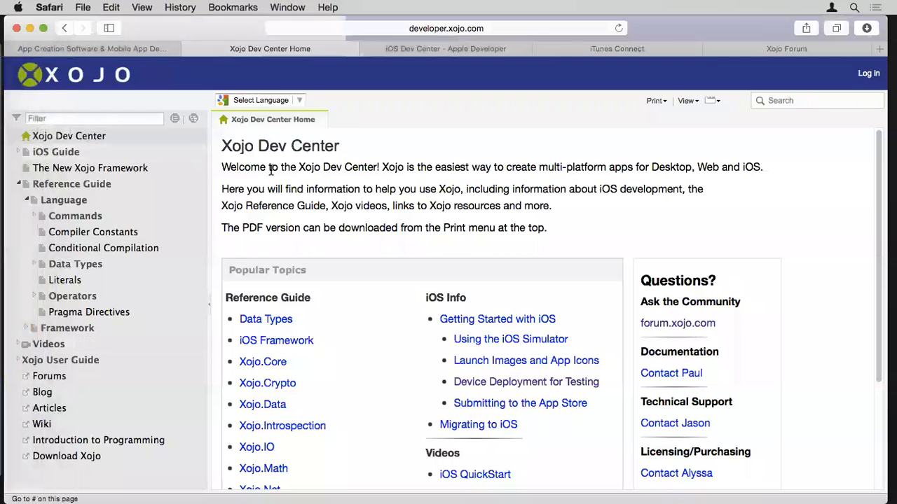
pyautogui.click(445, 48)
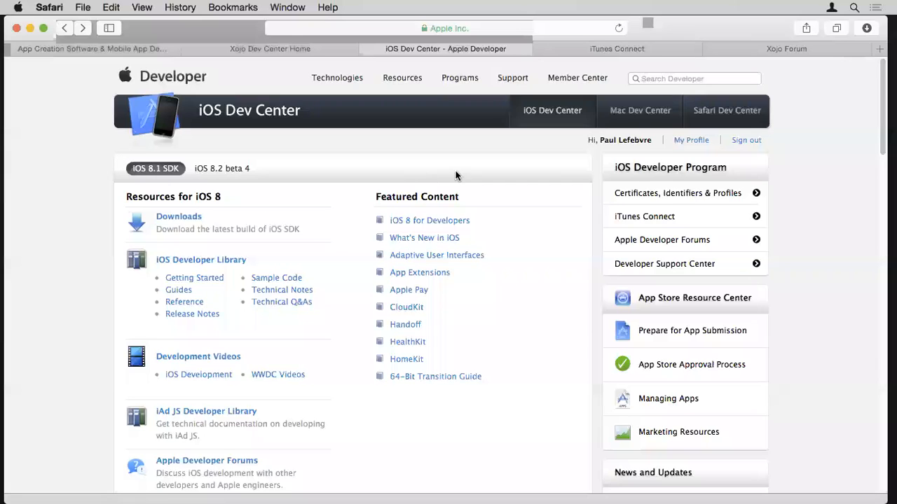
pyautogui.click(690, 194)
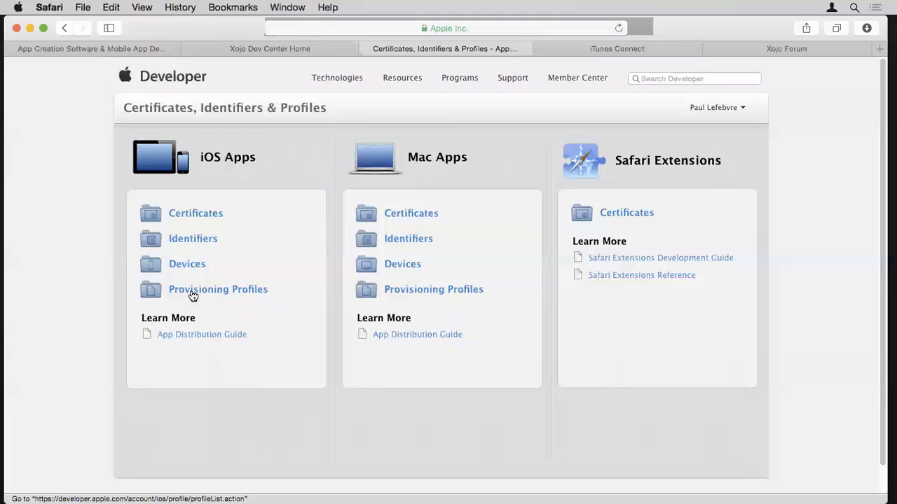
pyautogui.click(200, 214)
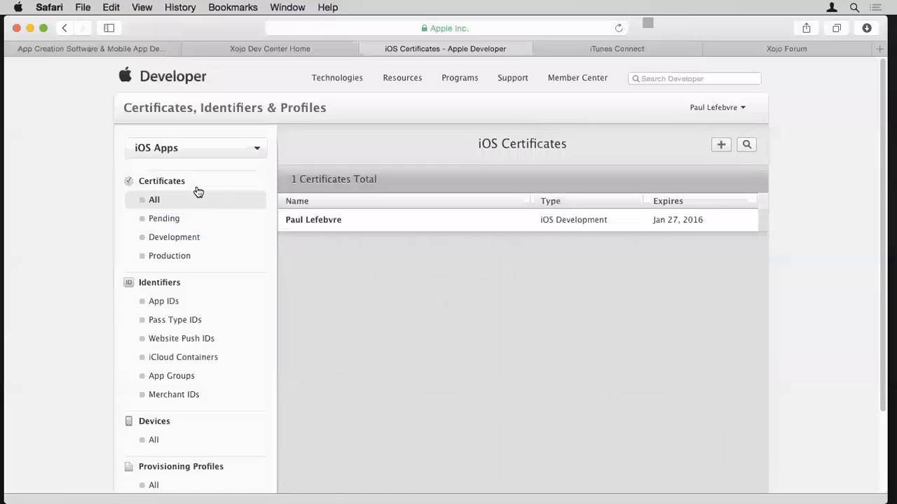
pyautogui.scroll(-1, 180, 319)
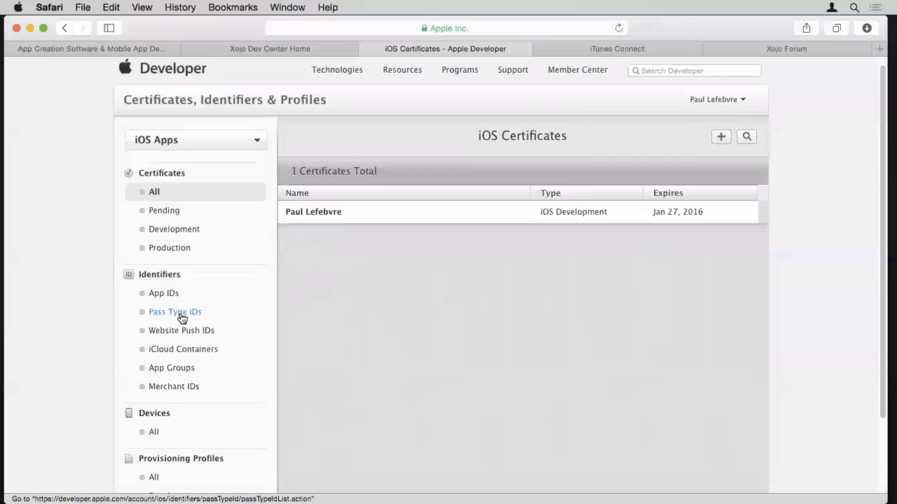
pyautogui.scroll(1, 181, 319)
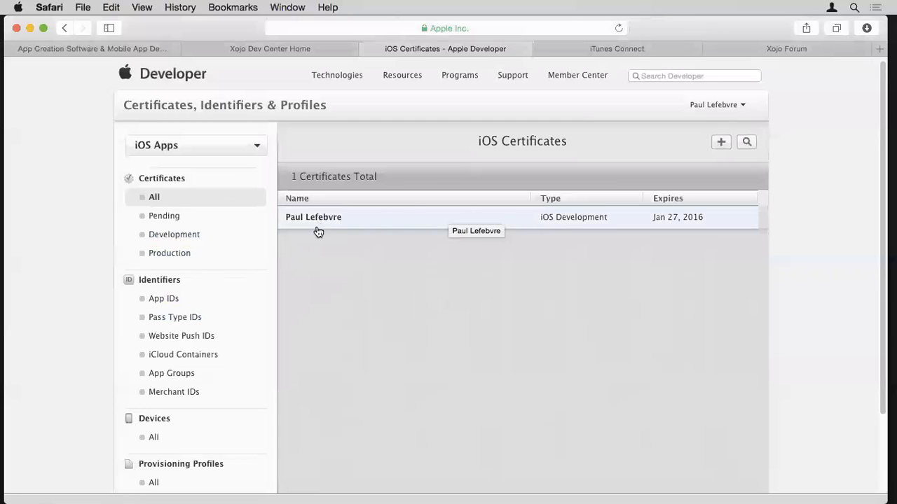
pyautogui.scroll(-1, 236, 270)
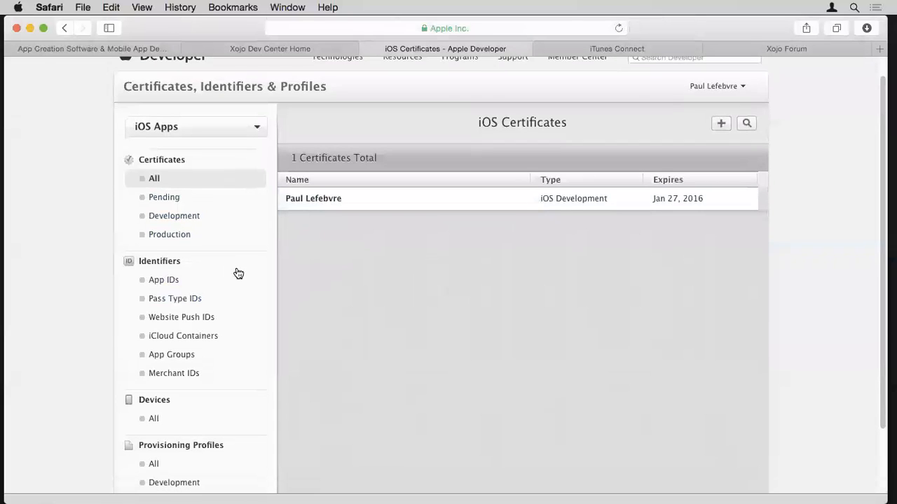
# Examine the iOS App IDs list and the list of all registered iOS devices.
pyautogui.click(172, 282)
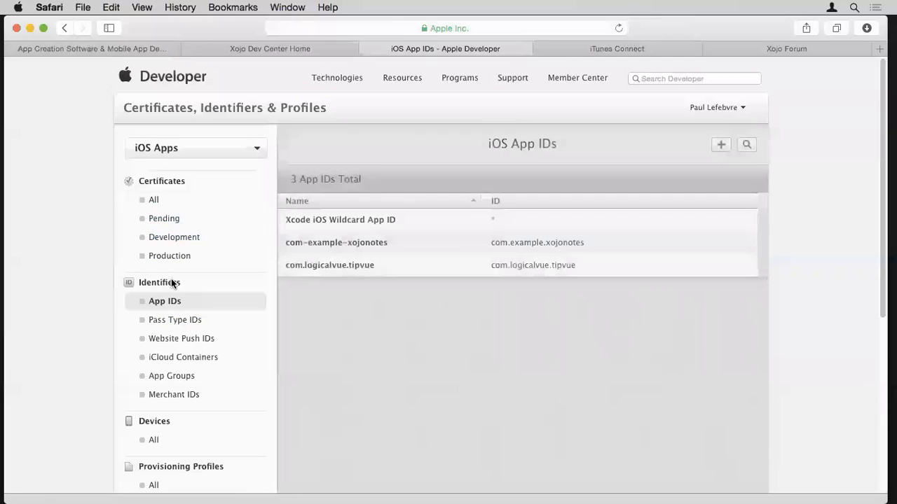
pyautogui.scroll(-2, 182, 319)
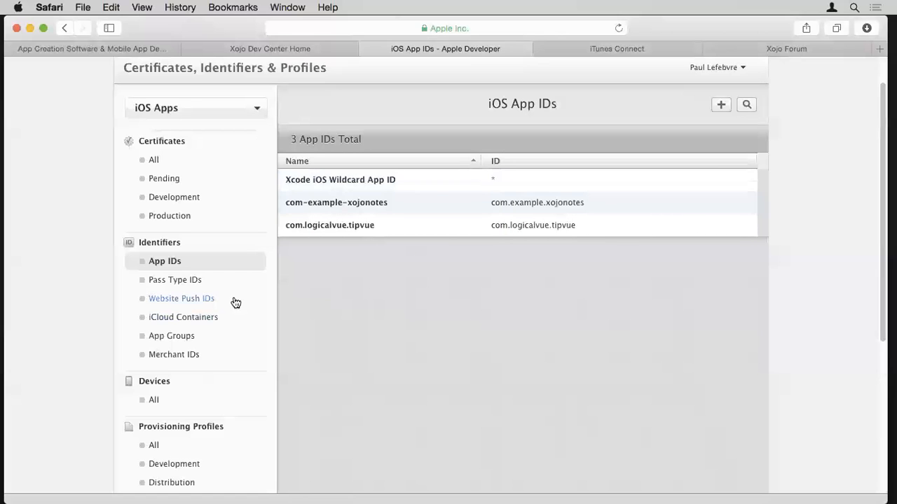
pyautogui.scroll(-1, 211, 299)
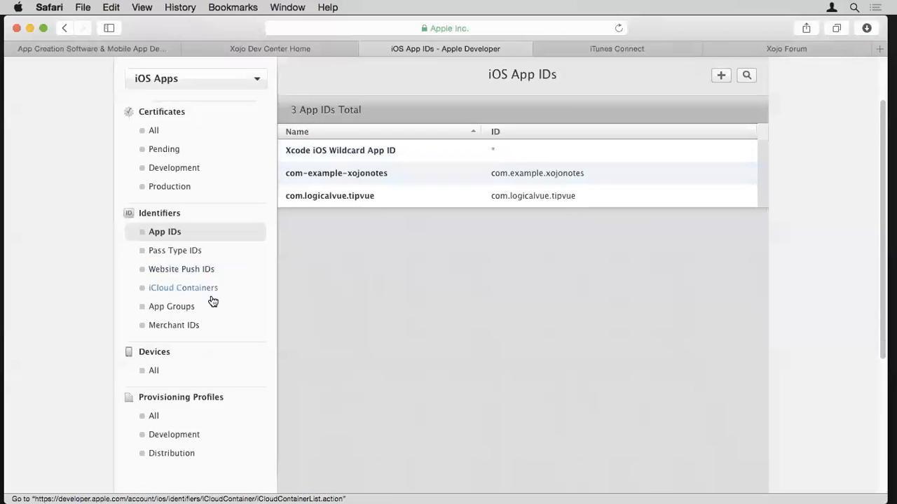
pyautogui.click(155, 371)
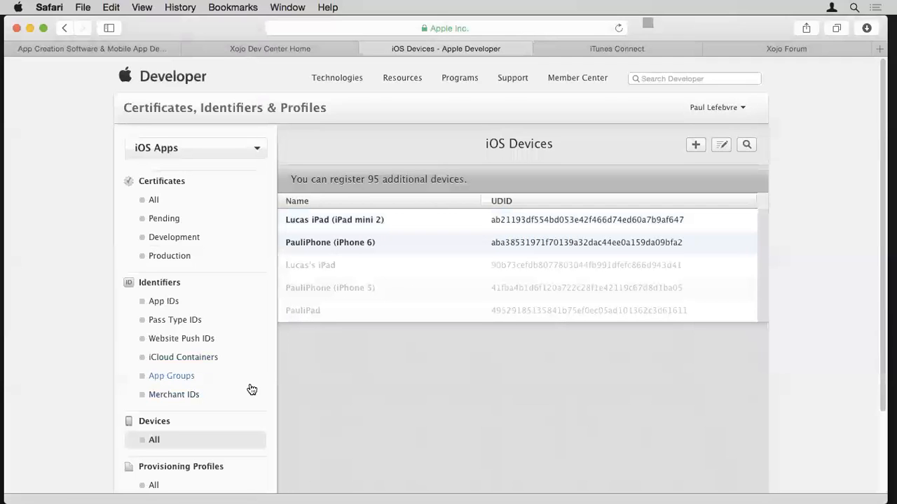
pyautogui.scroll(-3, 251, 388)
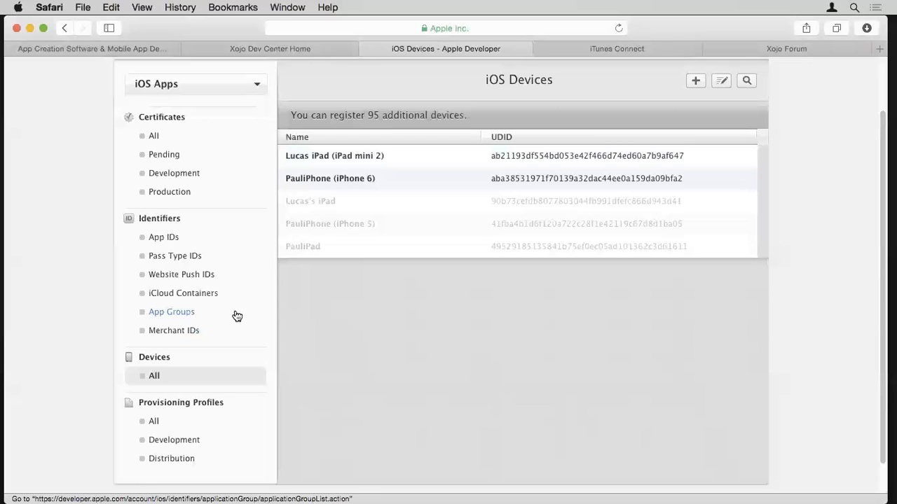
# Switch to Xcode, refresh the LogicalVue Software, Inc. provisioning profiles, and decline the request for an iOS Distribution certificate.
pyautogui.moveTo(2, 249)
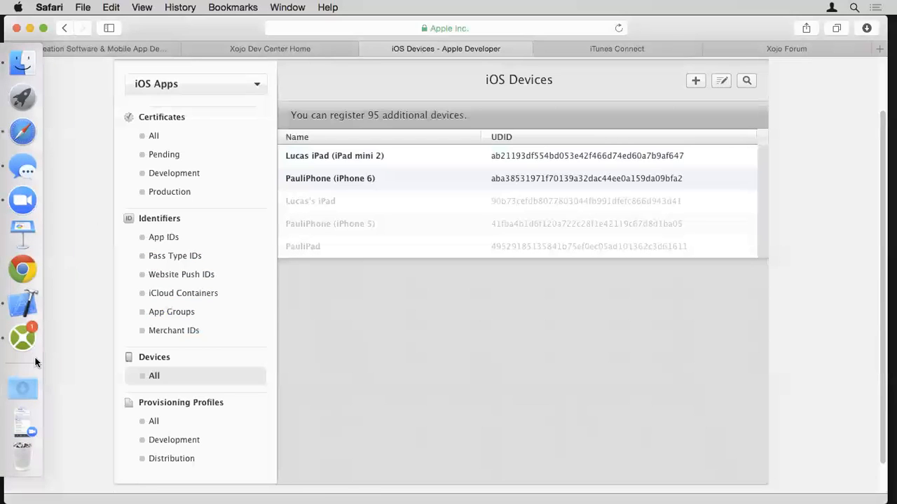
pyautogui.click(23, 305)
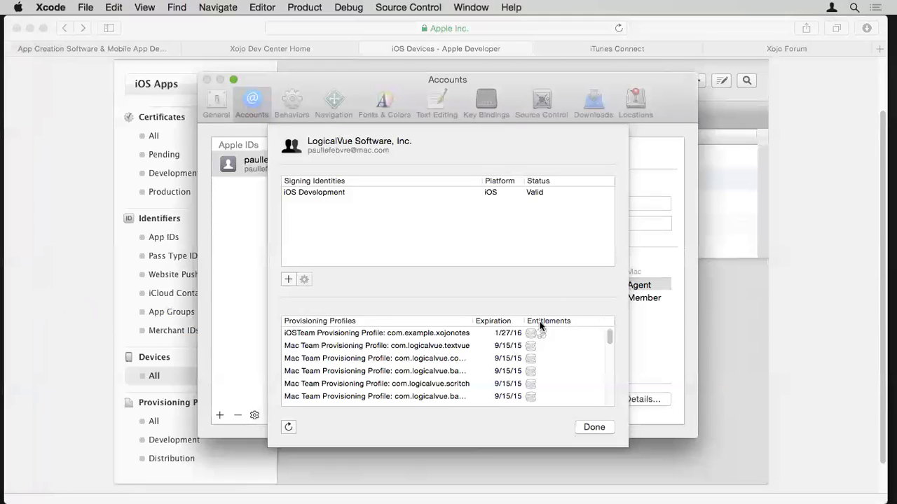
pyautogui.click(290, 426)
pyautogui.click(288, 428)
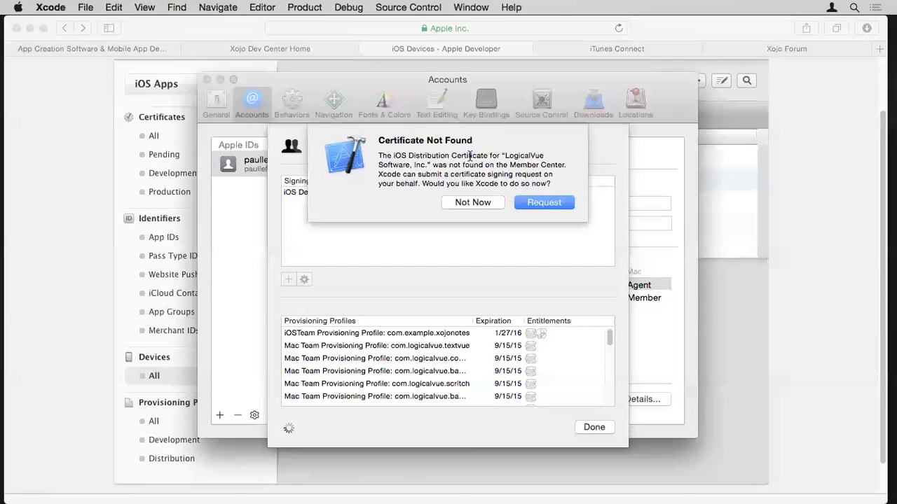
pyautogui.click(474, 202)
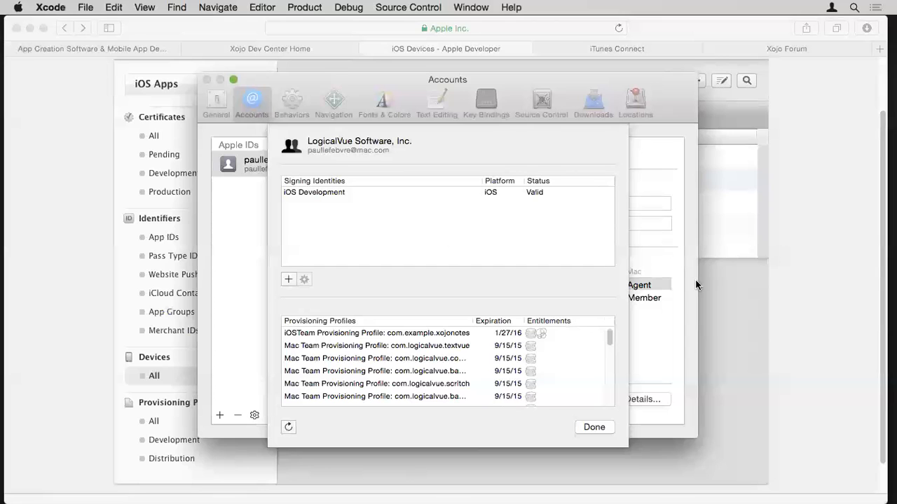
# Switch to Safari, list all iOS certificates, and view the details of the iOS Development certificate.
pyautogui.click(741, 307)
pyautogui.click(156, 135)
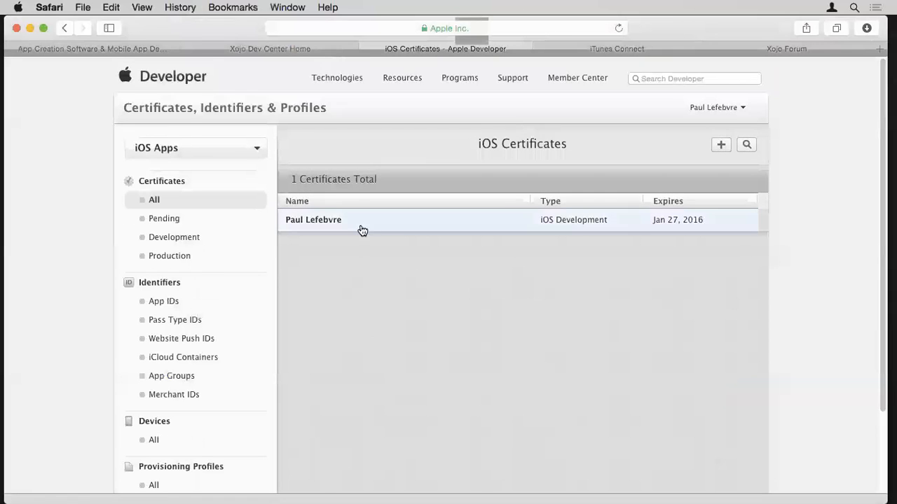
pyautogui.click(331, 221)
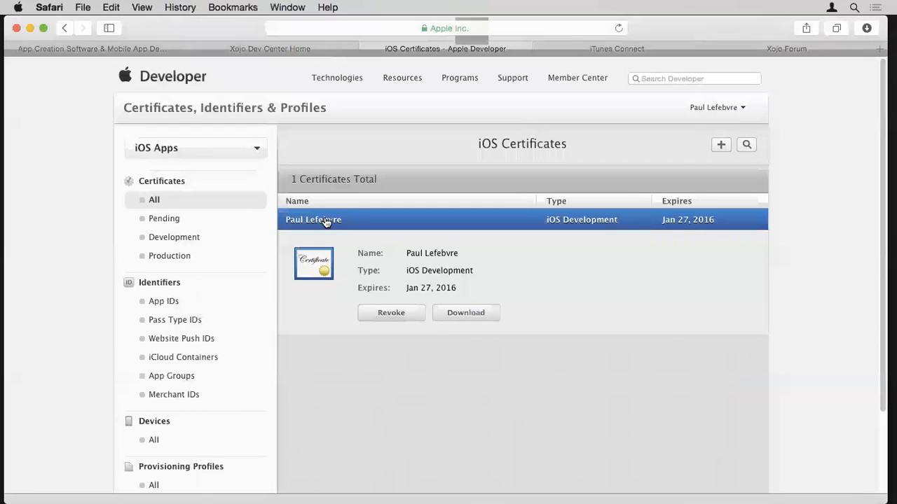
pyautogui.click(324, 221)
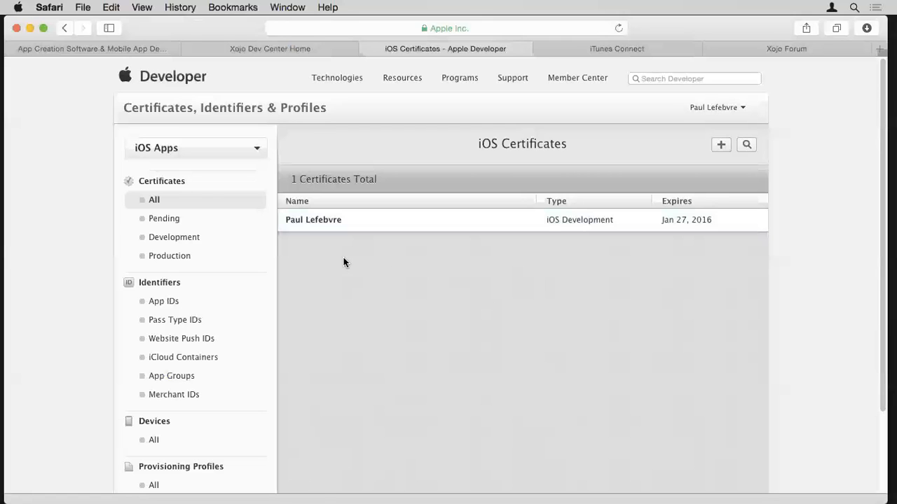
# Switch back to Xcode and close the LogicalVue Software, Inc. team details.
pyautogui.moveTo(2, 261)
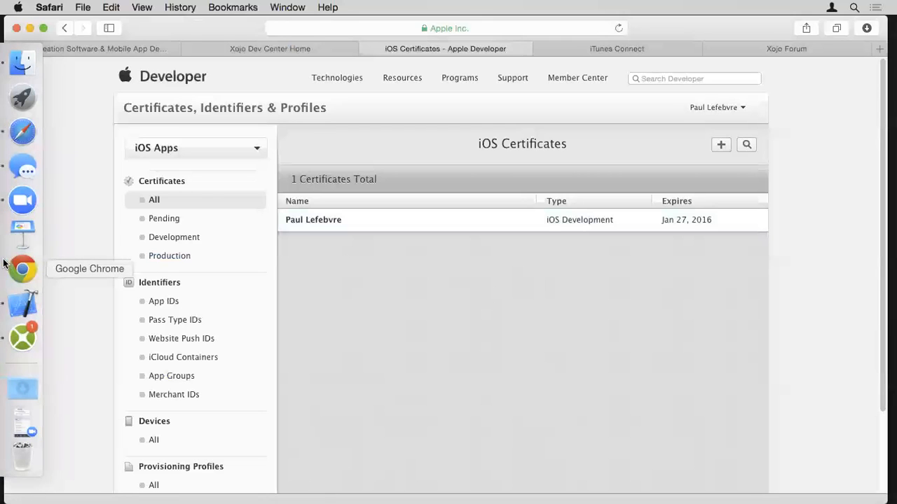
pyautogui.click(23, 310)
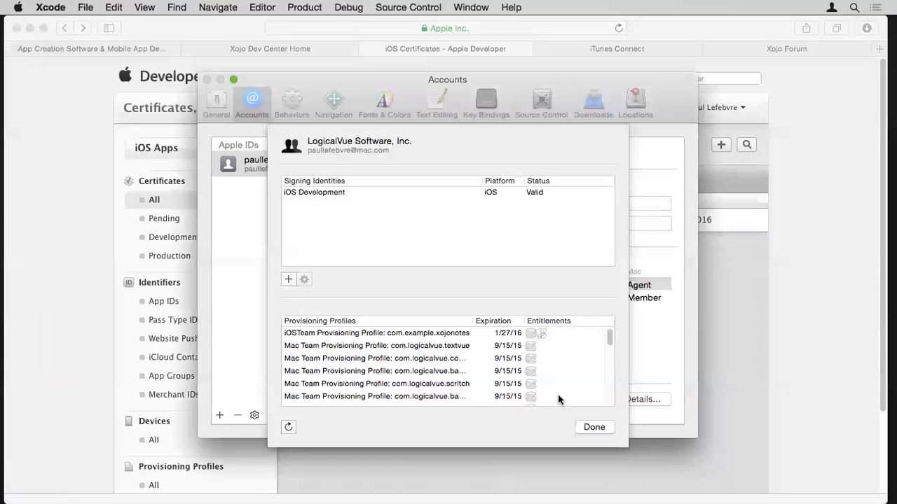
pyautogui.click(596, 428)
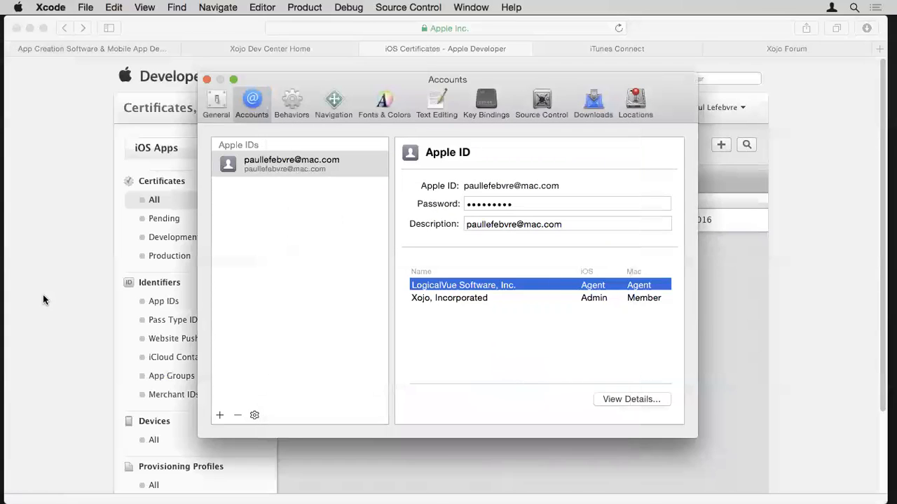
# Switch to Xojo, check the available code signing teams, and quit without saving the XojoNotes changes.
pyautogui.moveTo(4, 303)
pyautogui.click(7, 338)
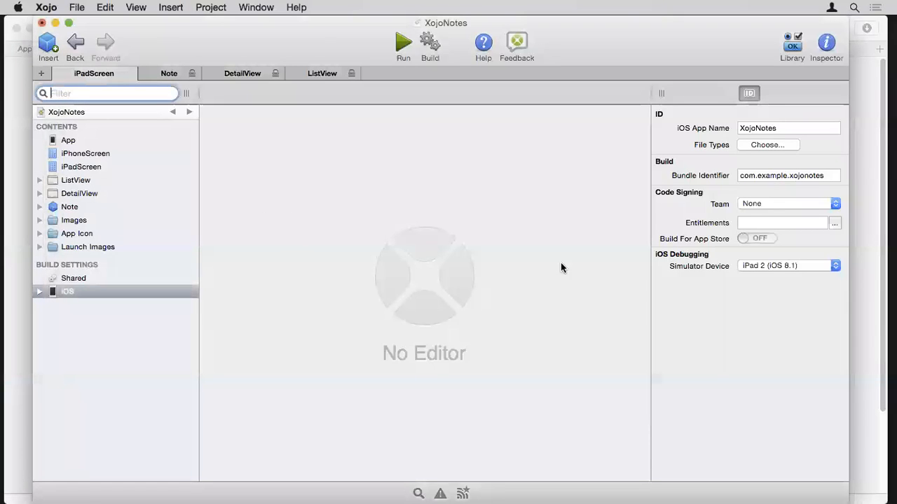
pyautogui.click(765, 203)
pyautogui.click(709, 203)
pyautogui.click(48, 7)
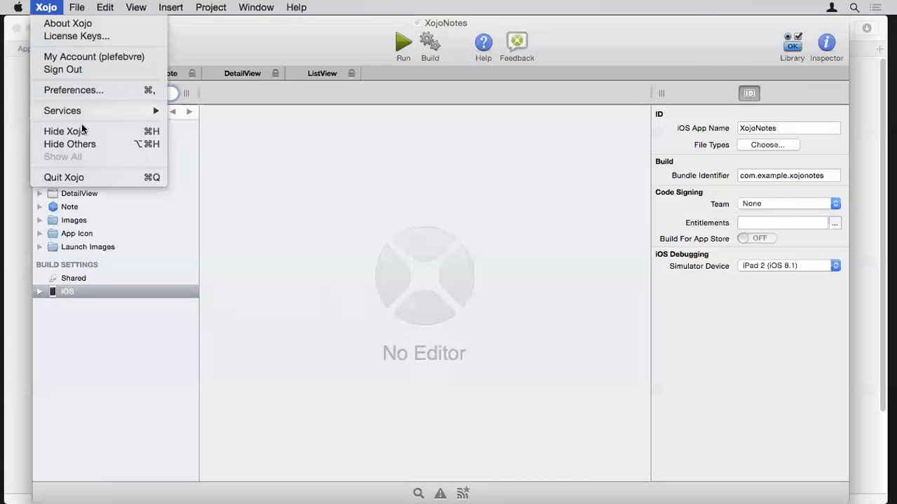
pyautogui.click(149, 176)
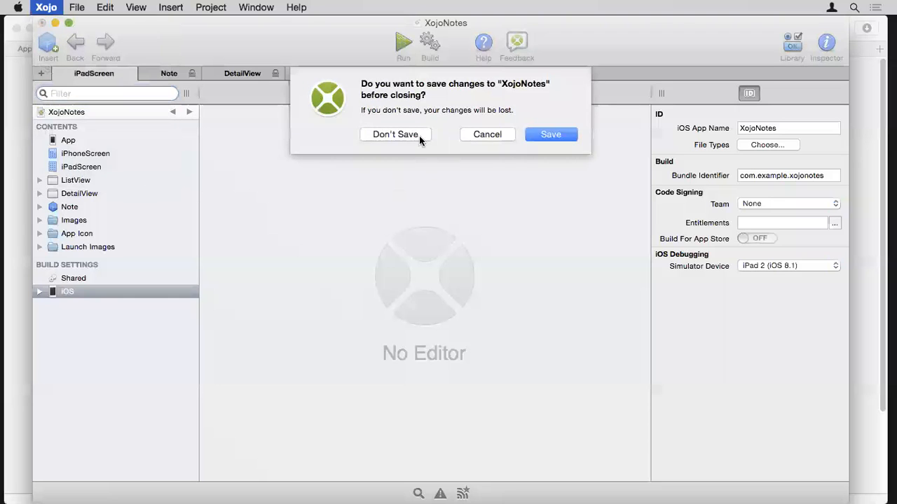
pyautogui.click(419, 135)
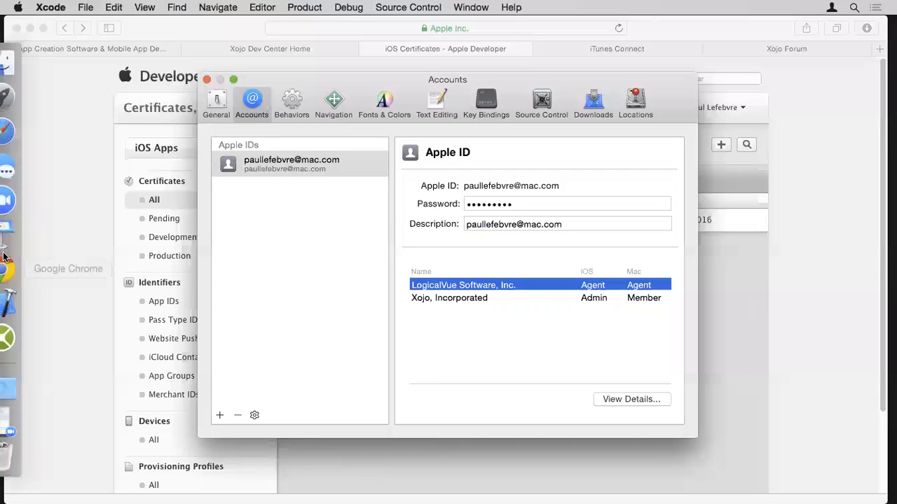
# Relaunch Xojo and reopen XojoNotes.xojo_binary_project from the recent projects.
pyautogui.click(21, 336)
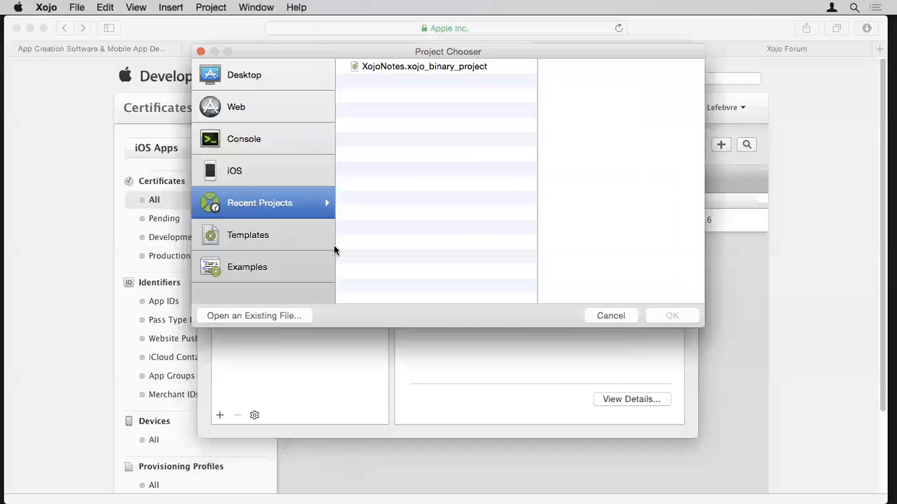
pyautogui.click(378, 67)
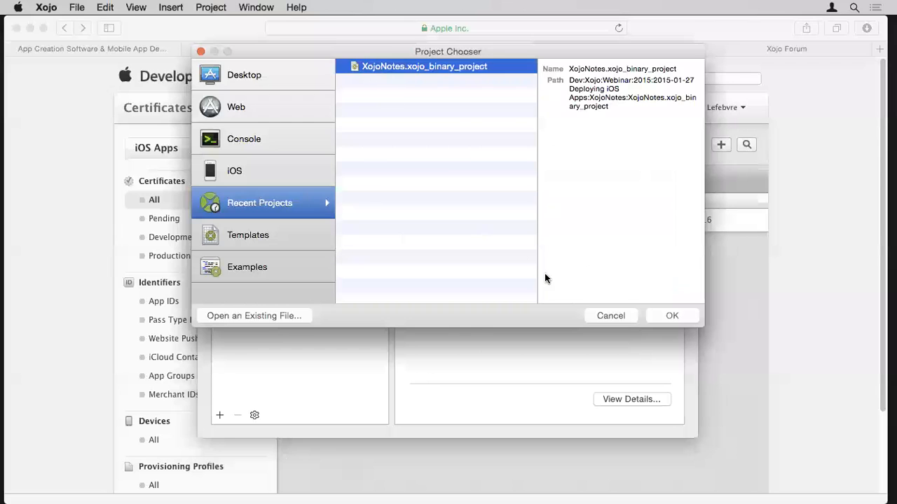
pyautogui.click(671, 316)
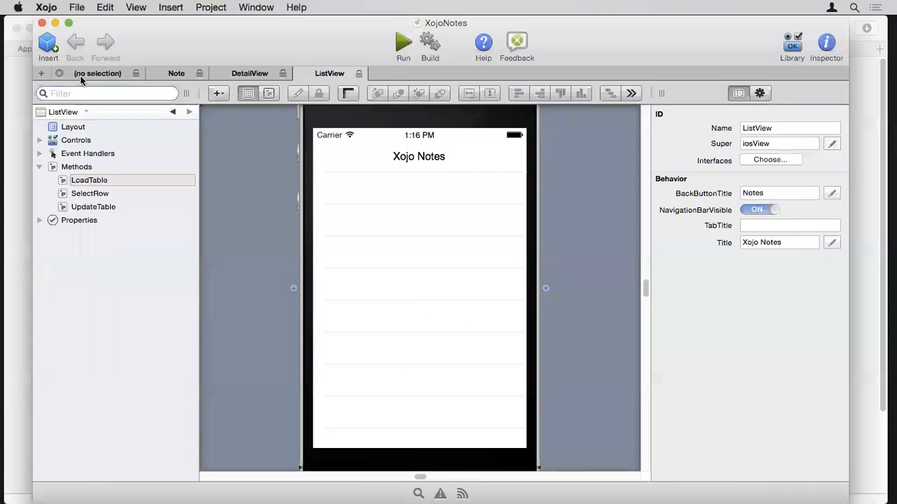
# Set the code signing team in the project's iOS build settings to LogicalVue Software, Inc.
pyautogui.click(94, 76)
pyautogui.click(65, 292)
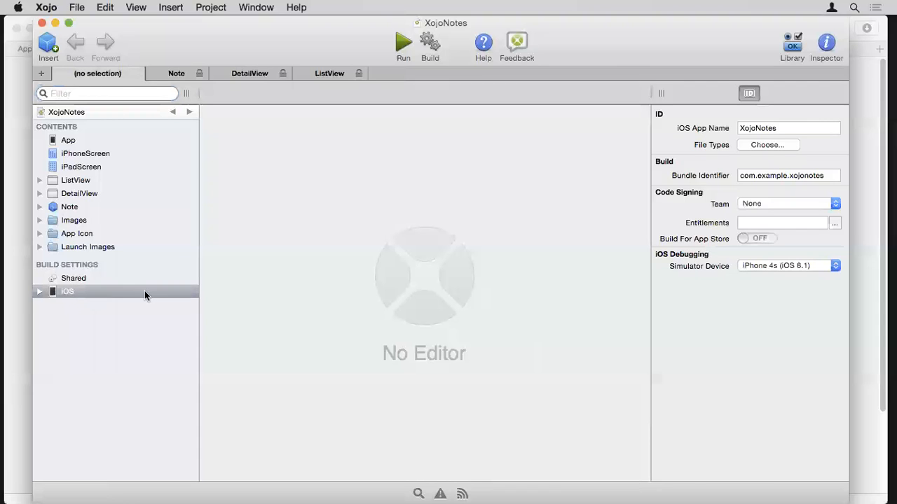
pyautogui.click(779, 204)
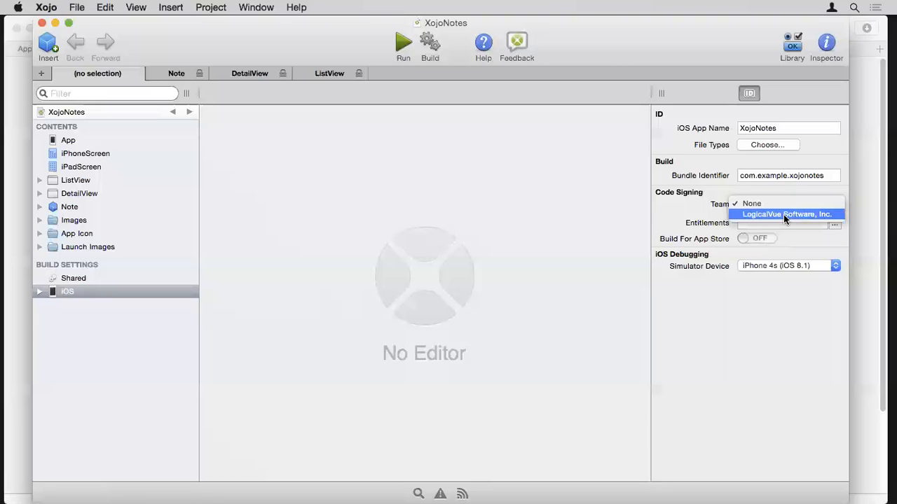
pyautogui.click(780, 214)
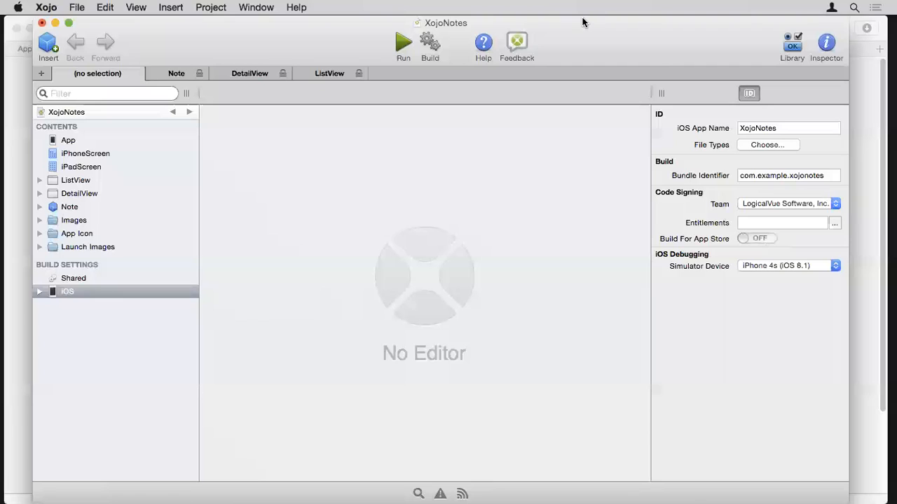
# Build the XojoNotes app and inspect the app and dSYM files in the iOS output folder.
pyautogui.click(431, 43)
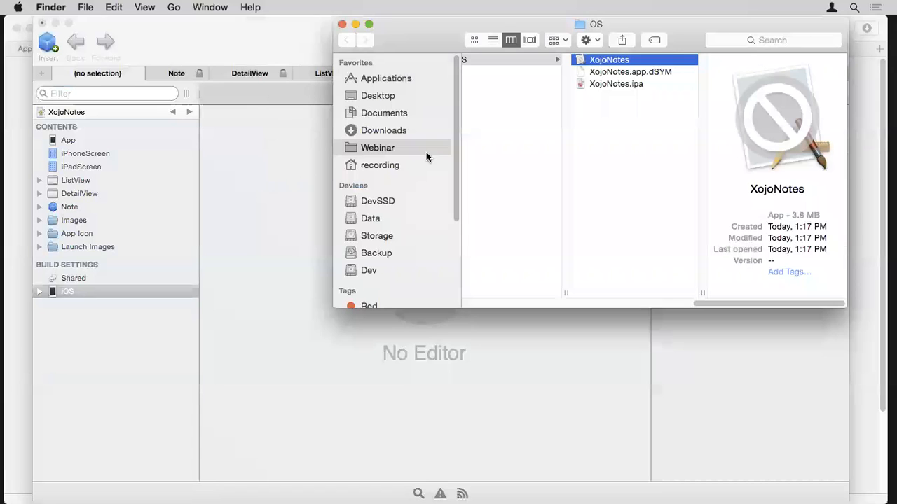
pyautogui.moveTo(436, 25); pyautogui.dragTo(311, 84)
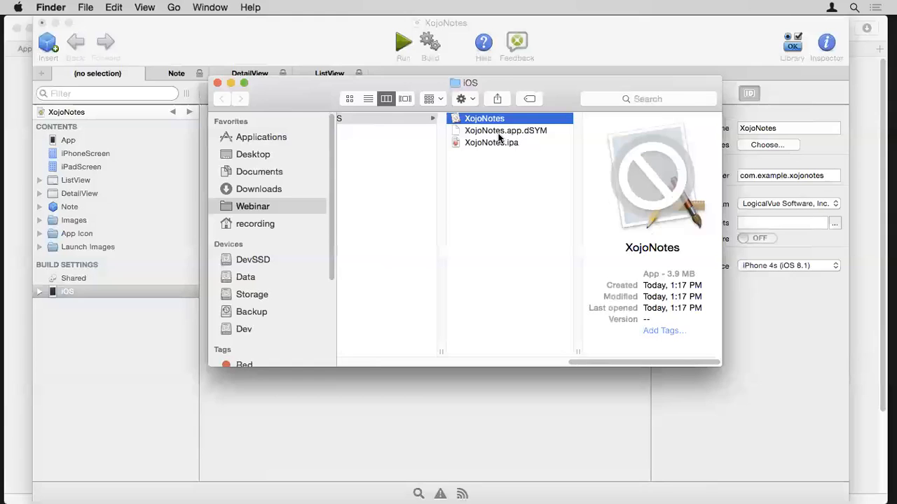
pyautogui.click(473, 132)
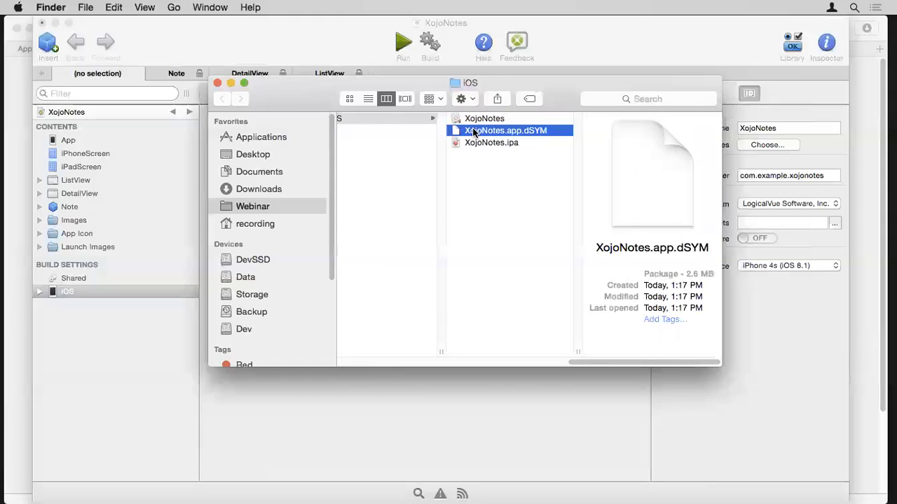
pyautogui.keyDown('shift'); pyautogui.click(474, 120); pyautogui.keyUp('shift')
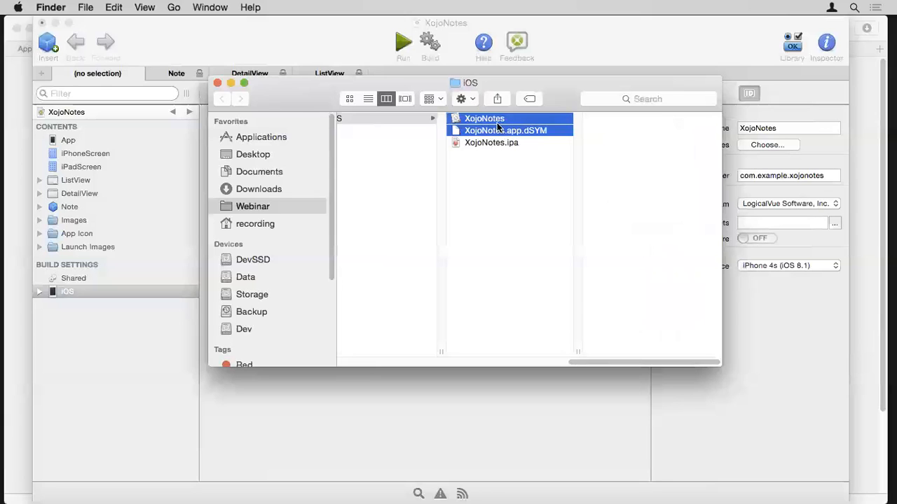
pyautogui.click(459, 121)
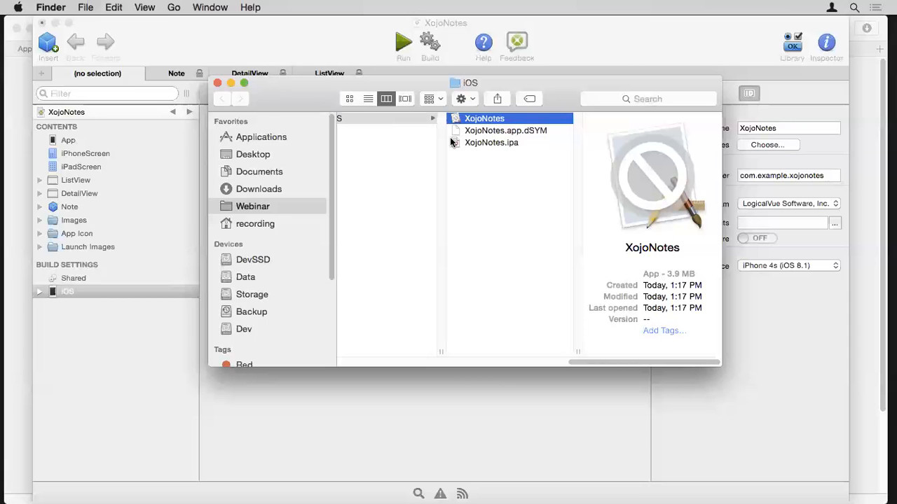
# Switch to Xcode and open its Devices window, positioning it so that it is fully visible.
pyautogui.moveTo(3, 160)
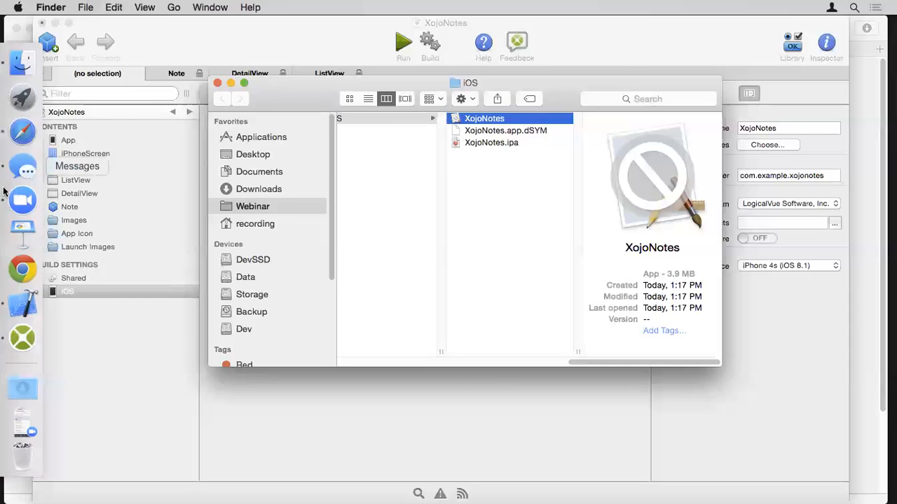
pyautogui.click(22, 303)
pyautogui.moveTo(406, 85); pyautogui.dragTo(384, 94)
pyautogui.click(475, 7)
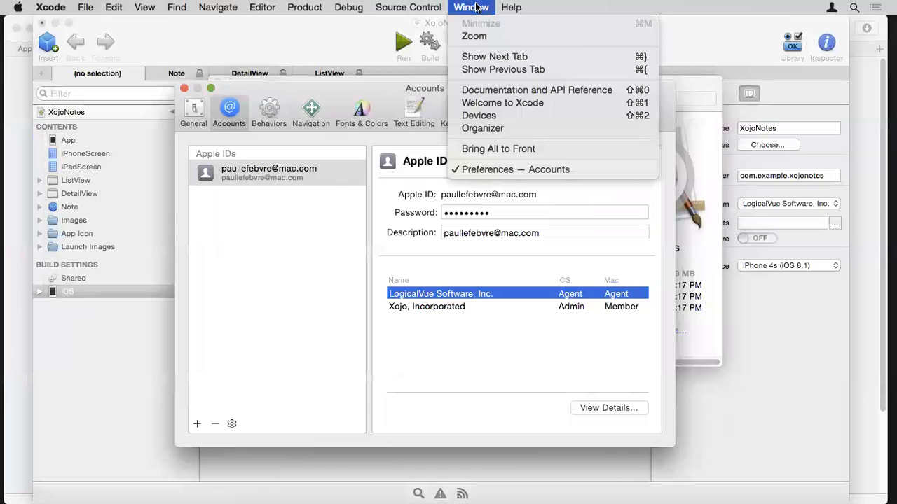
pyautogui.click(488, 119)
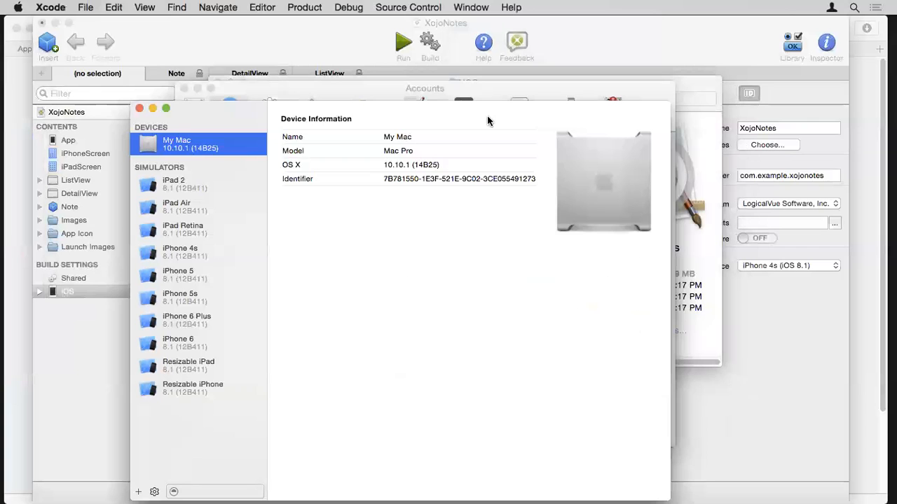
pyautogui.moveTo(309, 106); pyautogui.dragTo(348, 75)
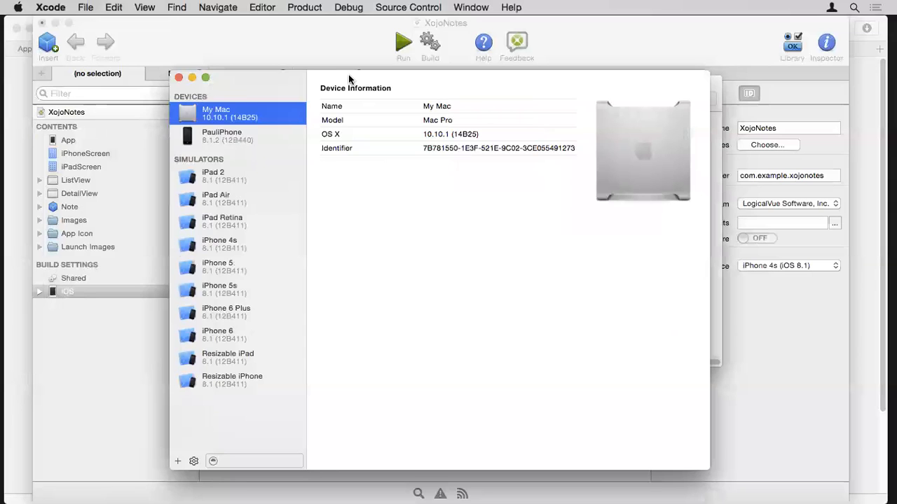
# Select the connected iPhone 6 and examine its device information and list of installed apps.
pyautogui.click(227, 136)
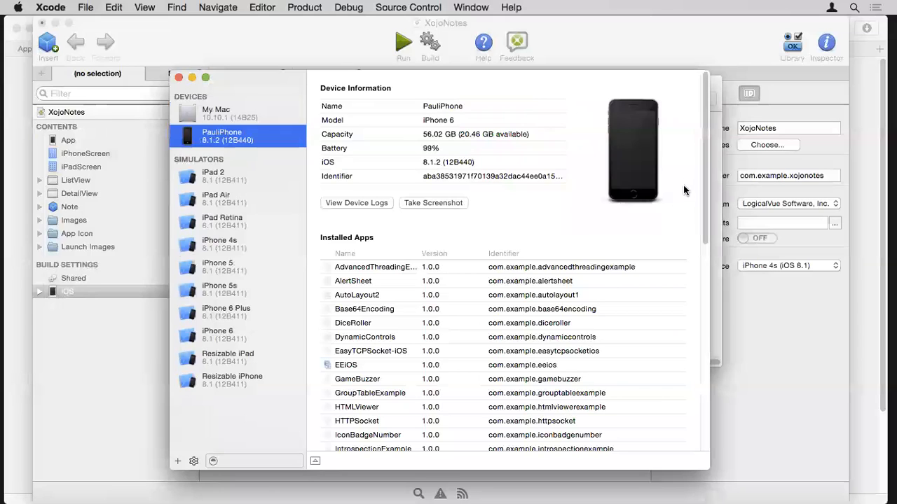
pyautogui.scroll(-1, 704, 153)
pyautogui.moveTo(704, 153); pyautogui.dragTo(701, 213)
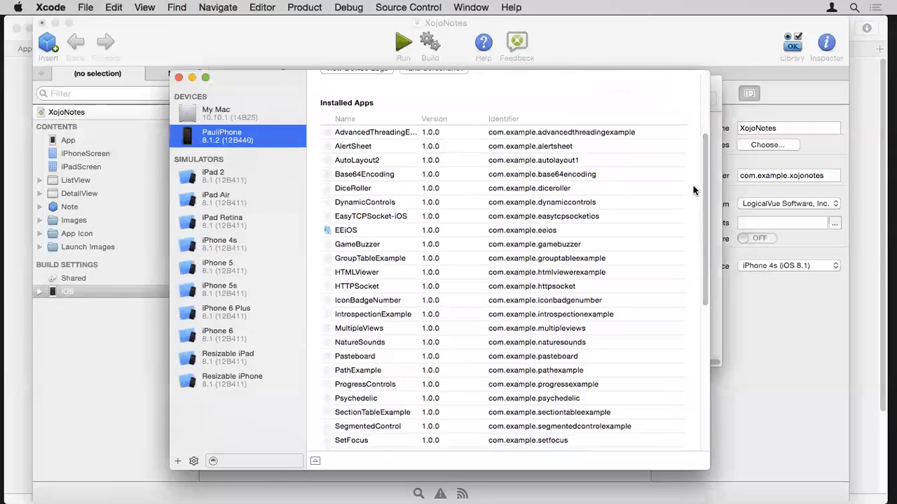
pyautogui.moveTo(703, 174); pyautogui.dragTo(705, 238)
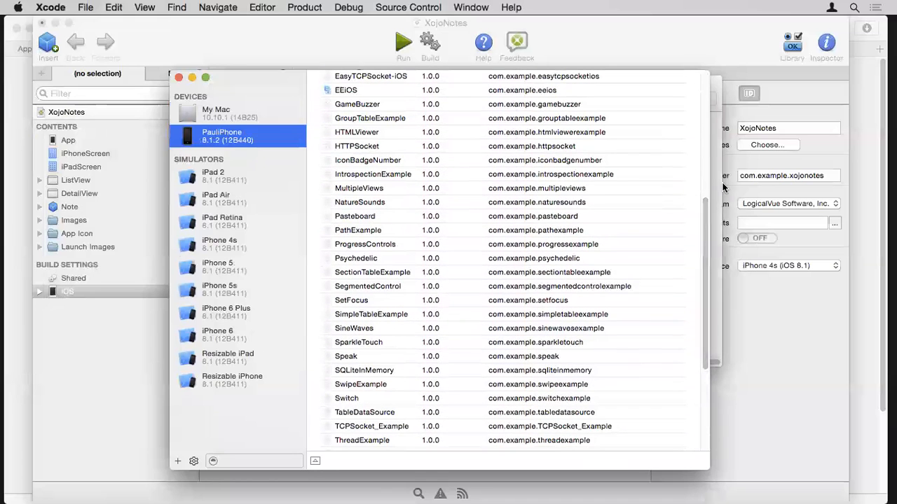
# Arrange the iOS output folder beside the Devices window and add the built XojoNotes app to the iPhone's installed apps.
pyautogui.click(17, 117)
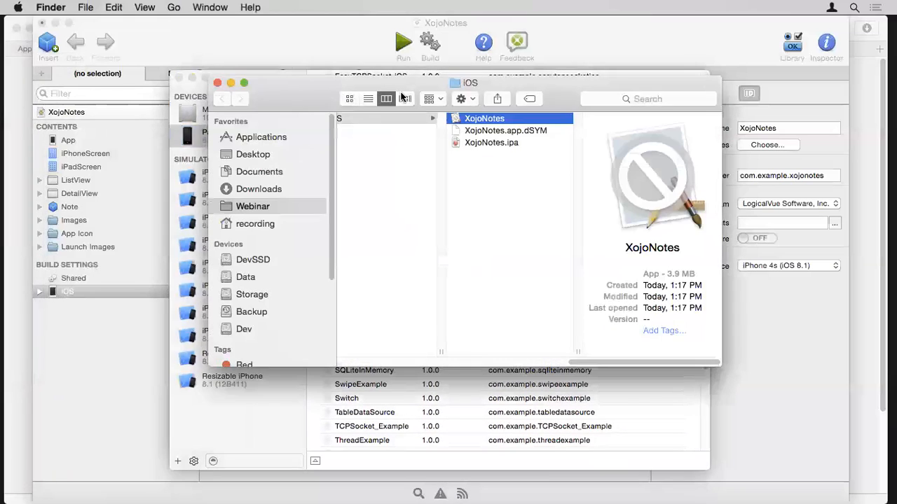
pyautogui.moveTo(315, 88); pyautogui.dragTo(452, 40)
pyautogui.moveTo(290, 75); pyautogui.dragTo(236, 94)
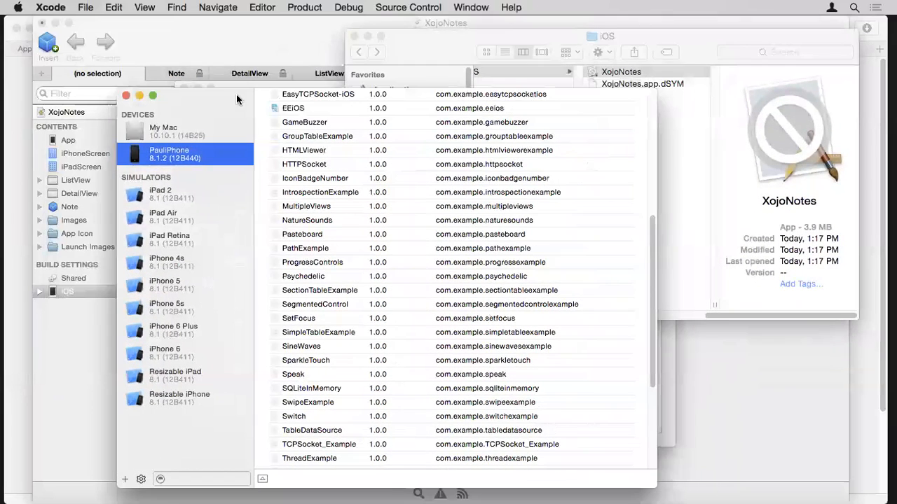
pyautogui.click(457, 43)
pyautogui.moveTo(593, 70); pyautogui.dragTo(402, 340)
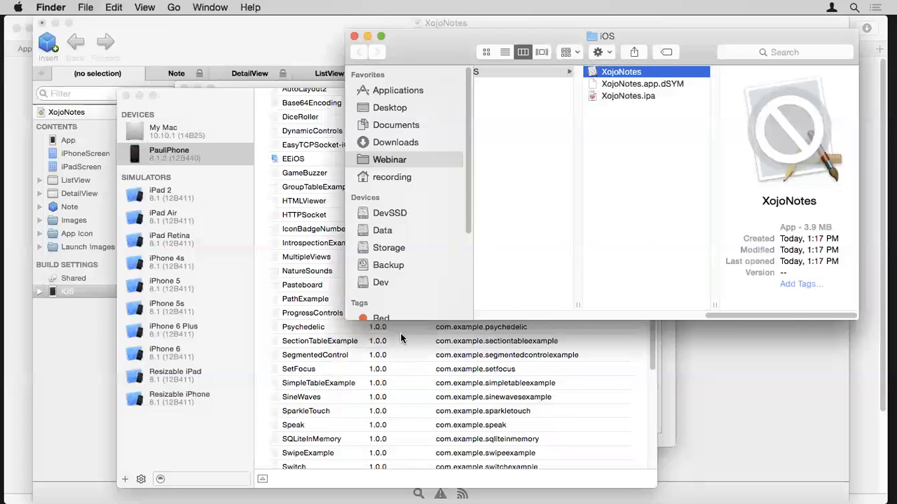
# Look through the connected iPhone's installed apps for XojoNotes and return to the device information.
pyautogui.click(234, 90)
pyautogui.scroll(-5, 456, 360)
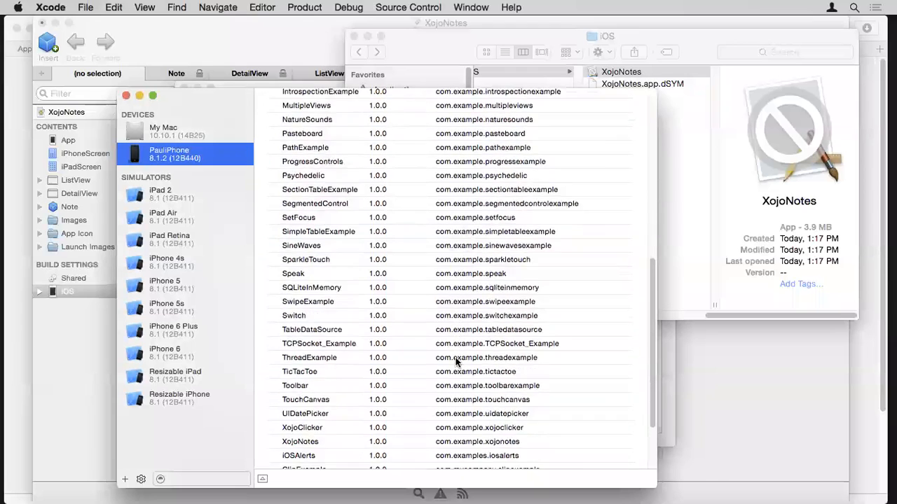
pyautogui.scroll(-3, 456, 361)
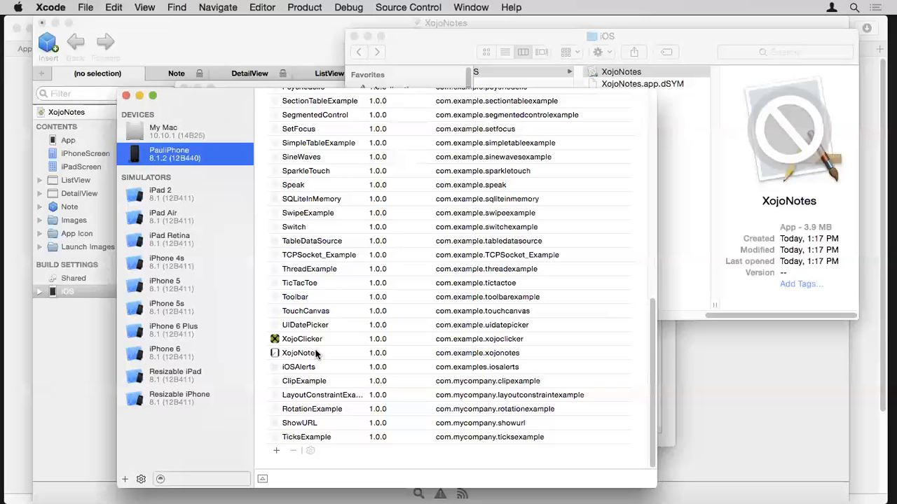
pyautogui.scroll(10, 315, 187)
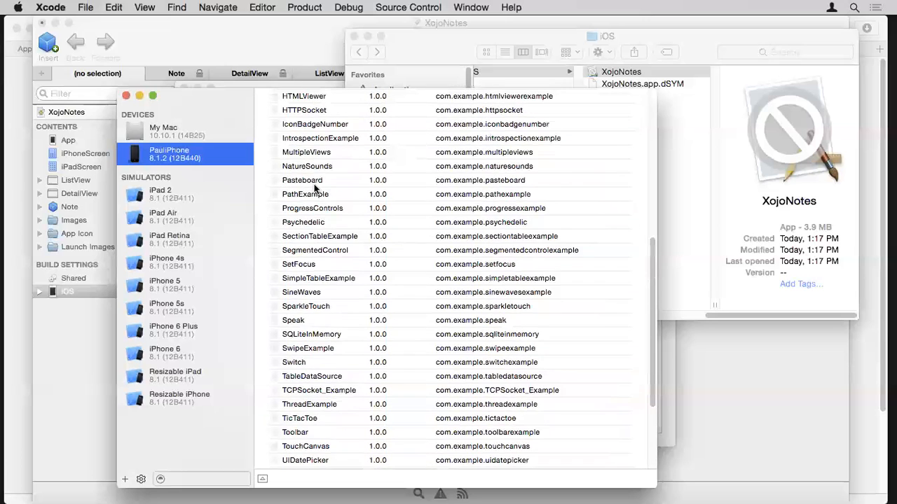
pyautogui.scroll(5, 314, 186)
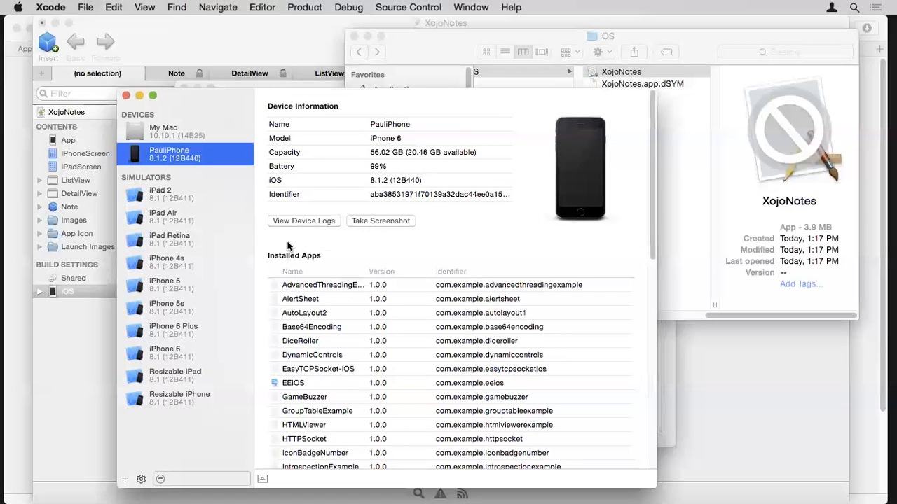
# View the iPhone's device logs, examine the EEiOS crash log and its stack trace, and close the logs.
pyautogui.click(309, 221)
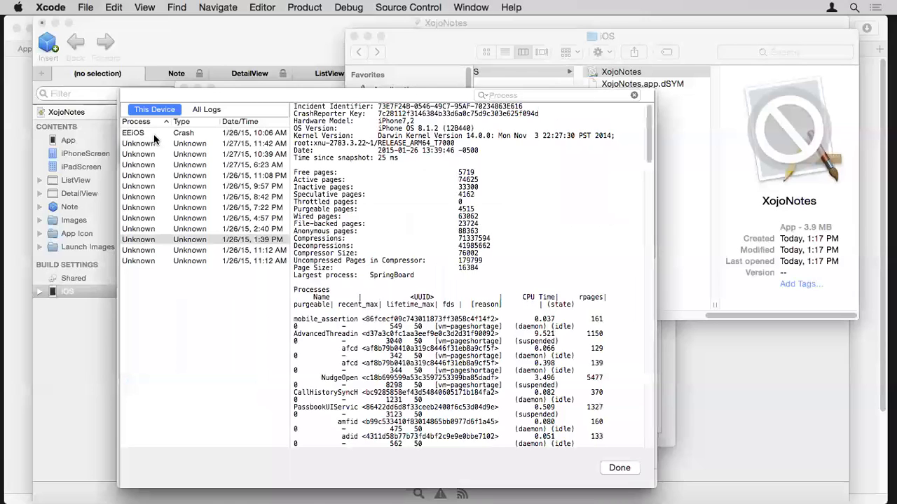
pyautogui.click(187, 132)
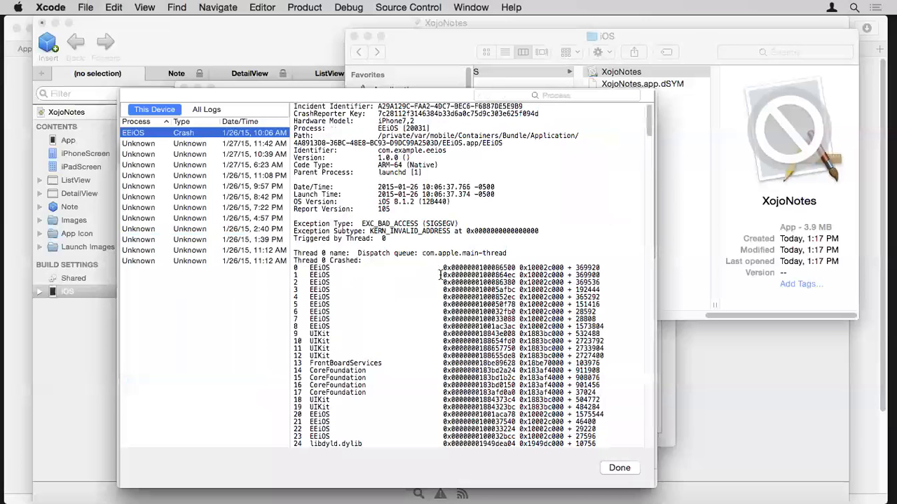
pyautogui.scroll(-2, 441, 275)
pyautogui.scroll(-2, 440, 275)
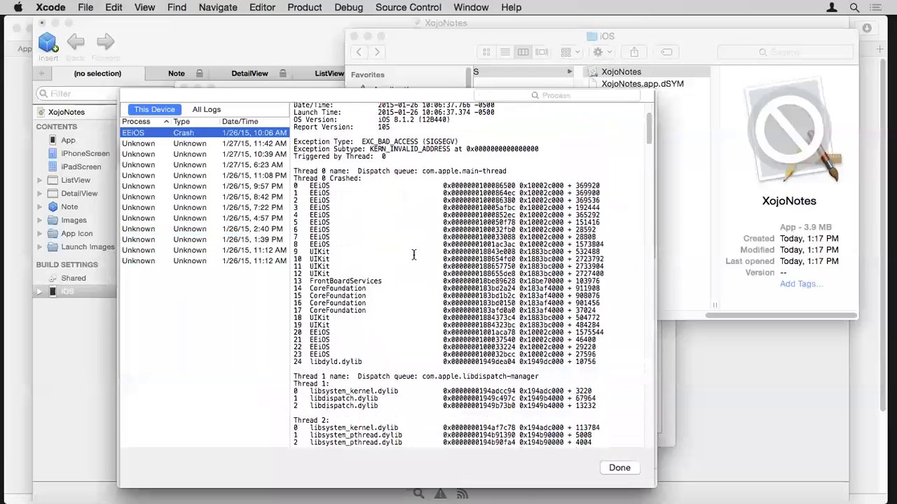
pyautogui.scroll(-5, 414, 253)
pyautogui.scroll(5, 414, 254)
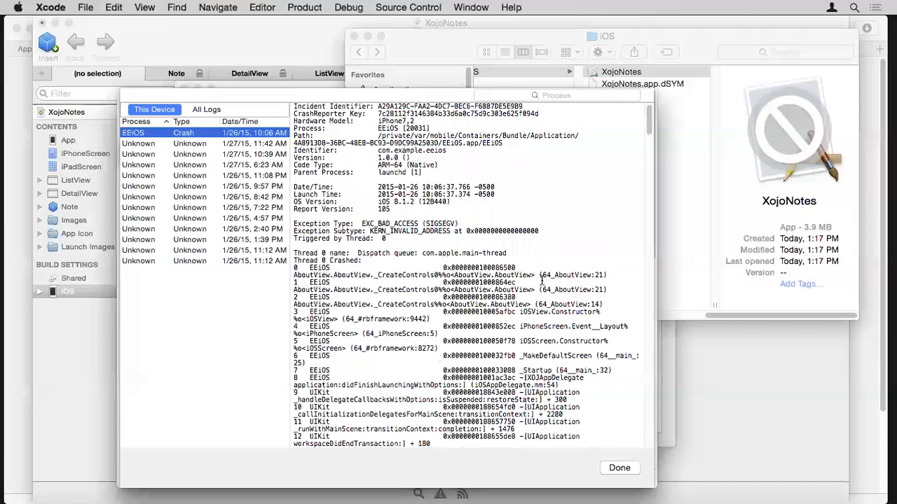
pyautogui.click(629, 470)
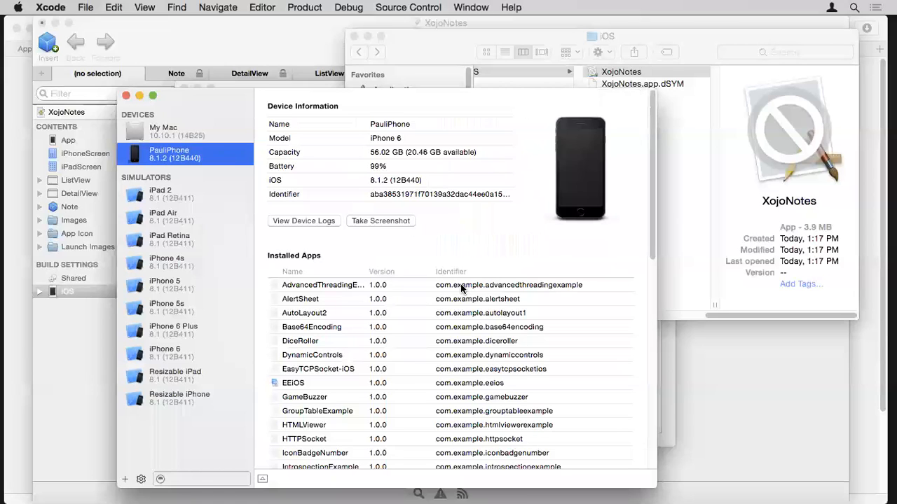
# Move the Devices window clear of the project navigator and review the provisioning profiles installed on the iPhone.
pyautogui.moveTo(248, 98); pyautogui.dragTo(296, 93)
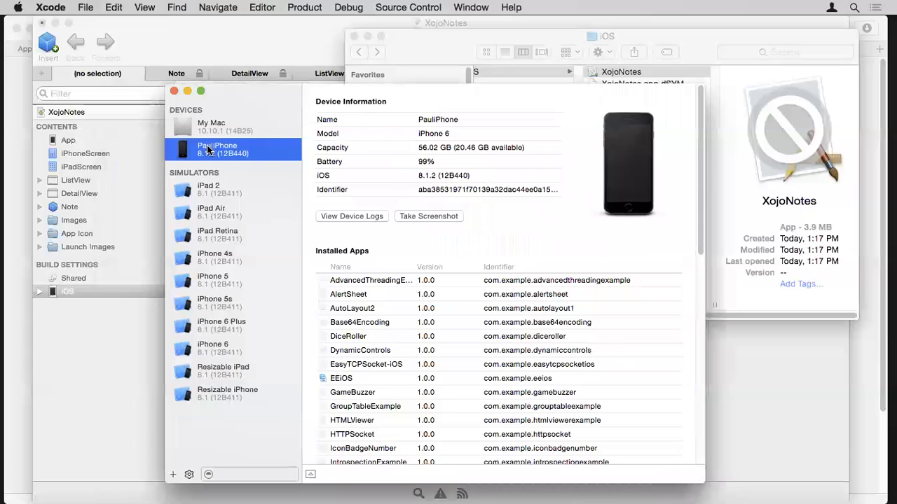
pyautogui.rightClick(236, 149)
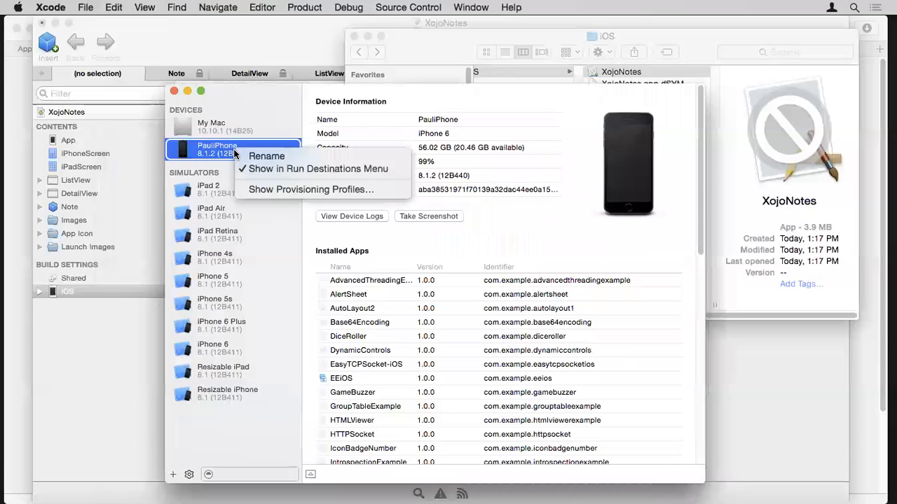
pyautogui.click(319, 191)
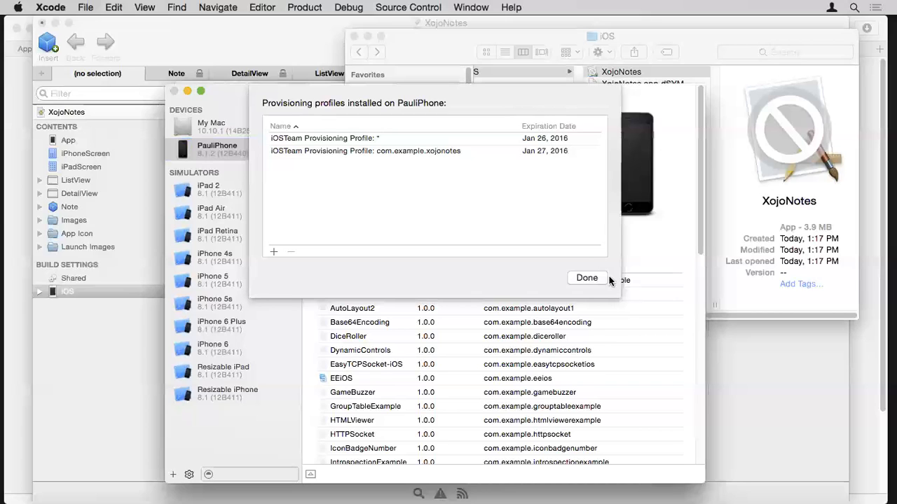
pyautogui.click(587, 278)
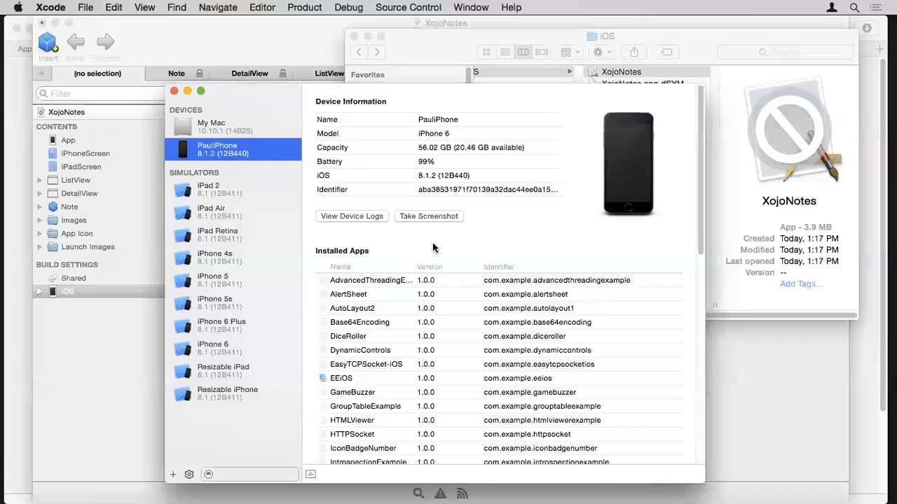
pyautogui.rightClick(258, 153)
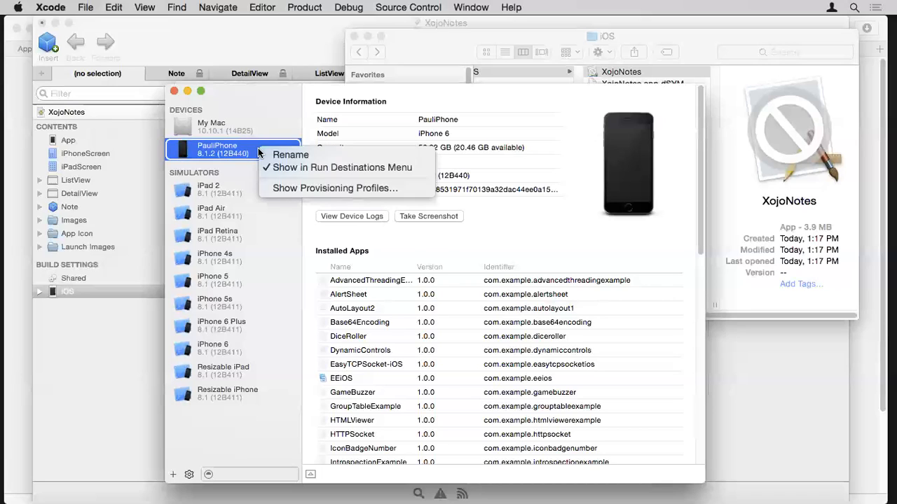
pyautogui.click(338, 188)
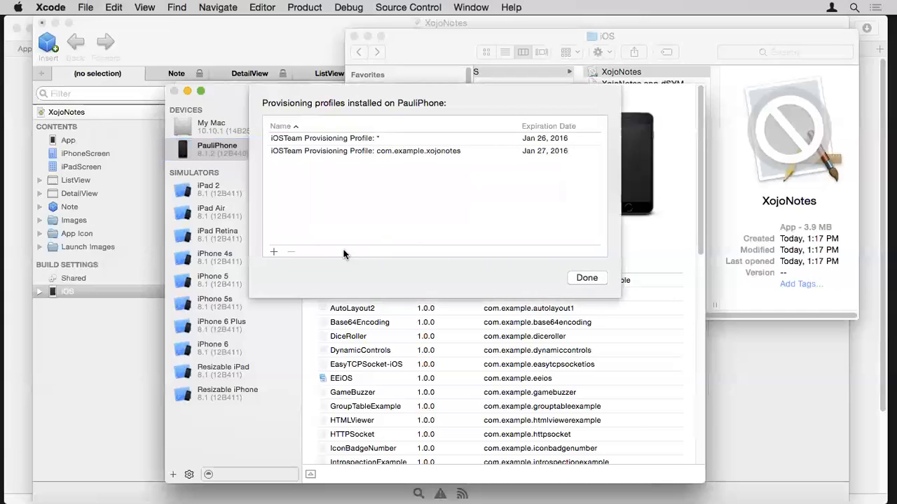
pyautogui.click(589, 277)
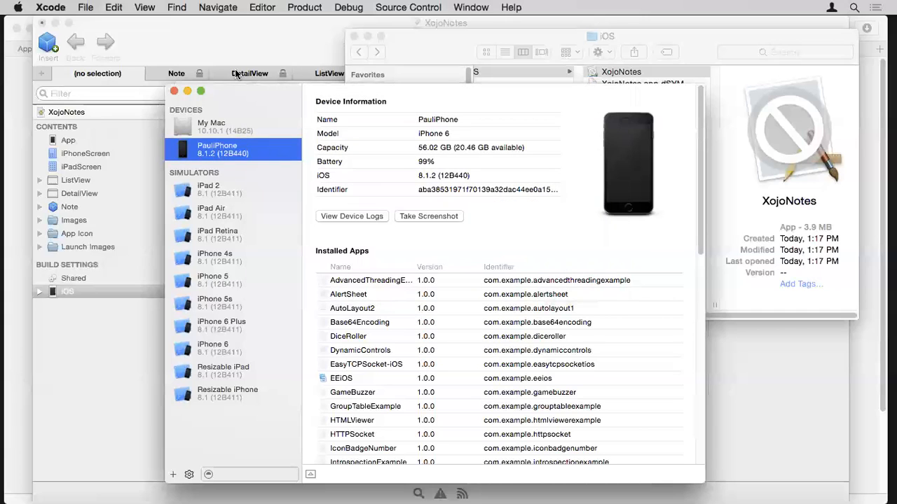
# Switch to Safari and examine the details of "iOSTeam Provisioning Profile: *" among the iOS development provisioning profiles.
pyautogui.moveTo(2, 85)
pyautogui.click(21, 137)
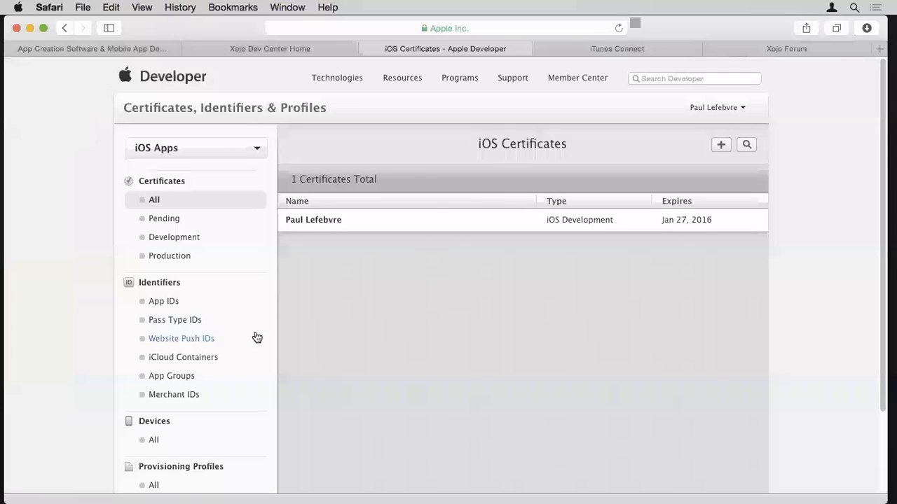
pyautogui.scroll(-2, 256, 336)
pyautogui.click(194, 435)
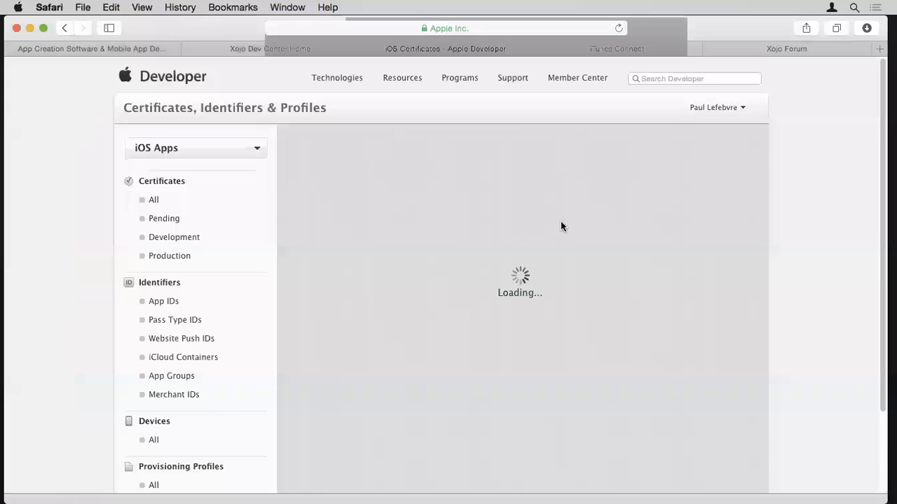
pyautogui.scroll(-1, 541, 243)
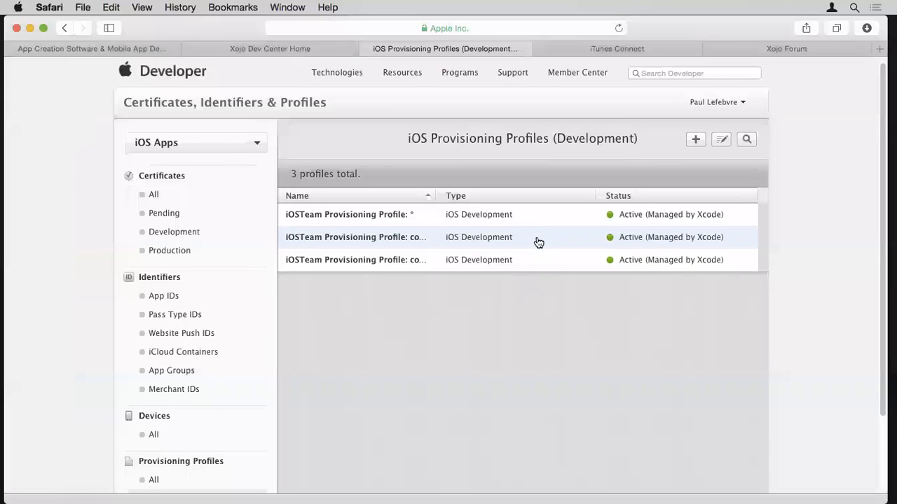
pyautogui.click(478, 214)
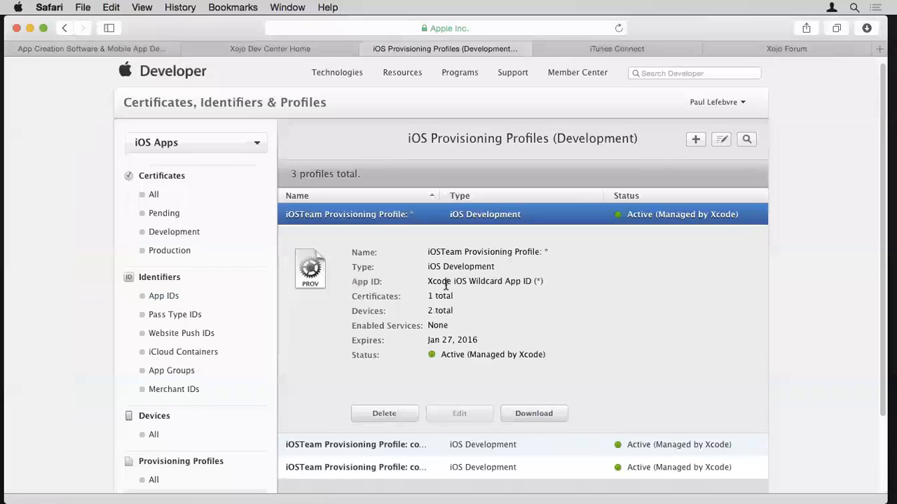
pyautogui.scroll(-2, 344, 331)
pyautogui.scroll(2, 343, 331)
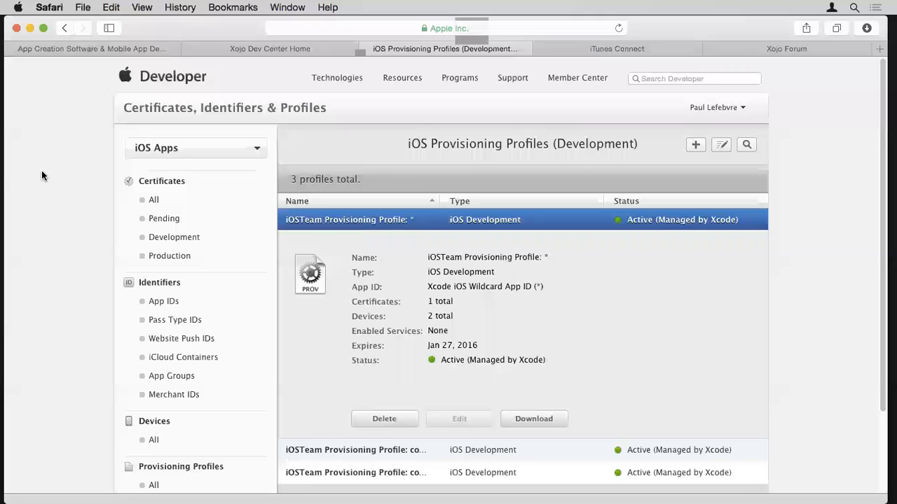
# Switch to Xojo and turn on Build For App Store in the project's iOS build settings.
pyautogui.moveTo(3, 174)
pyautogui.click(19, 336)
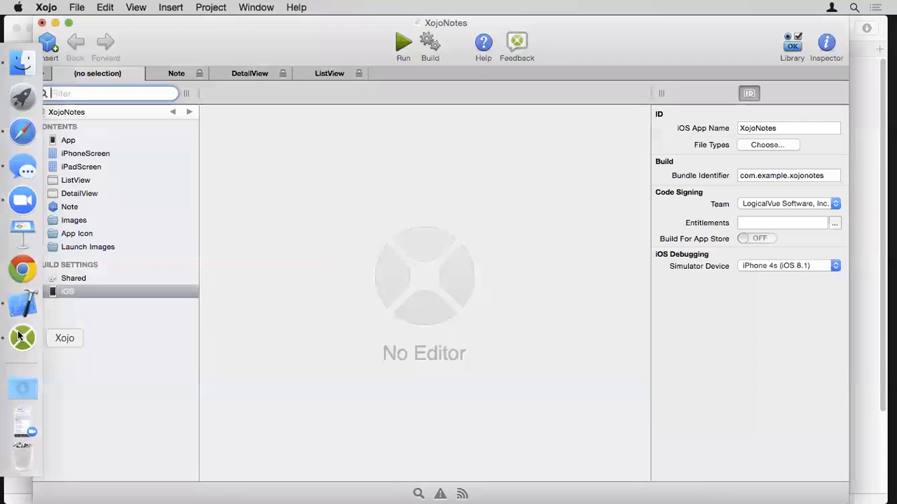
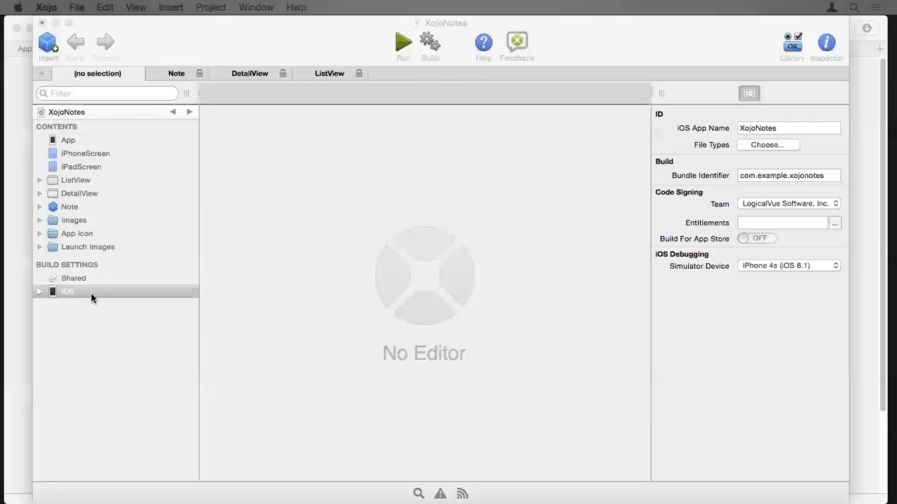
pyautogui.click(137, 294)
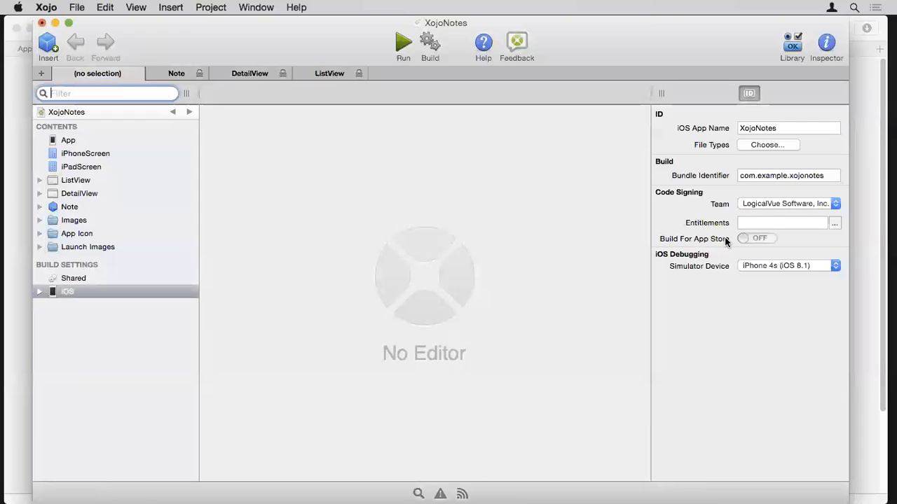
pyautogui.click(768, 240)
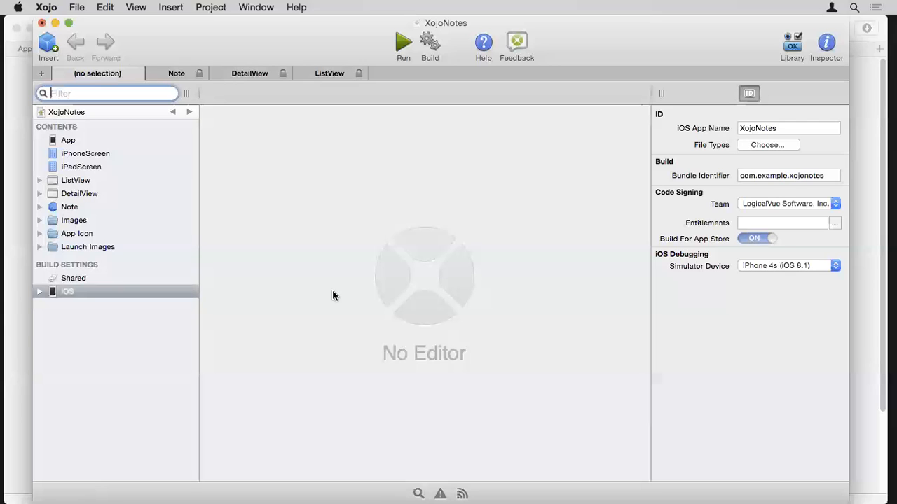
# Review the version fields in the Shared build settings, including Short Version, and return to the iOS build settings.
pyautogui.click(85, 279)
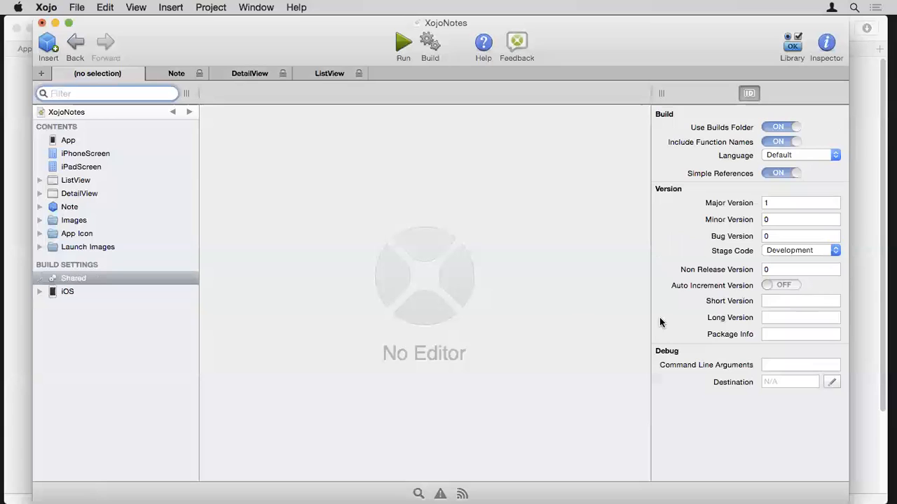
pyautogui.click(780, 301)
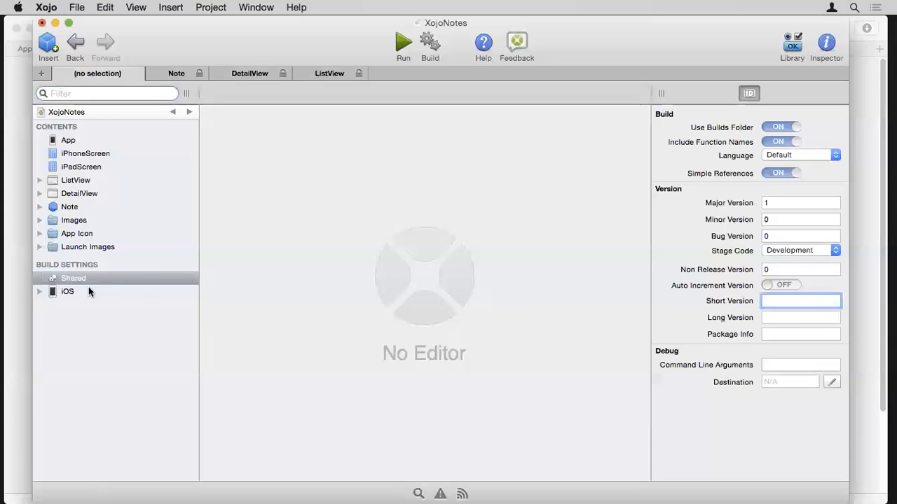
pyautogui.click(68, 291)
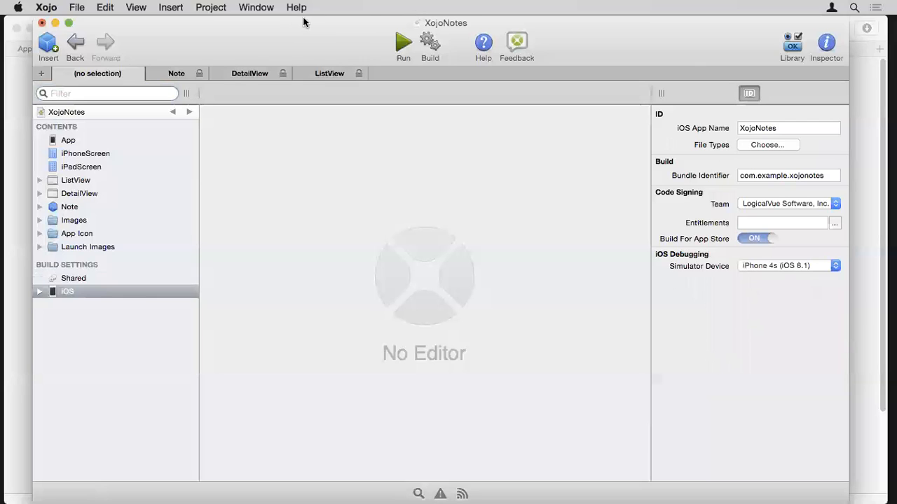
# Try to build XojoNotes for the App Store and dismiss the resulting alert.
pyautogui.click(434, 56)
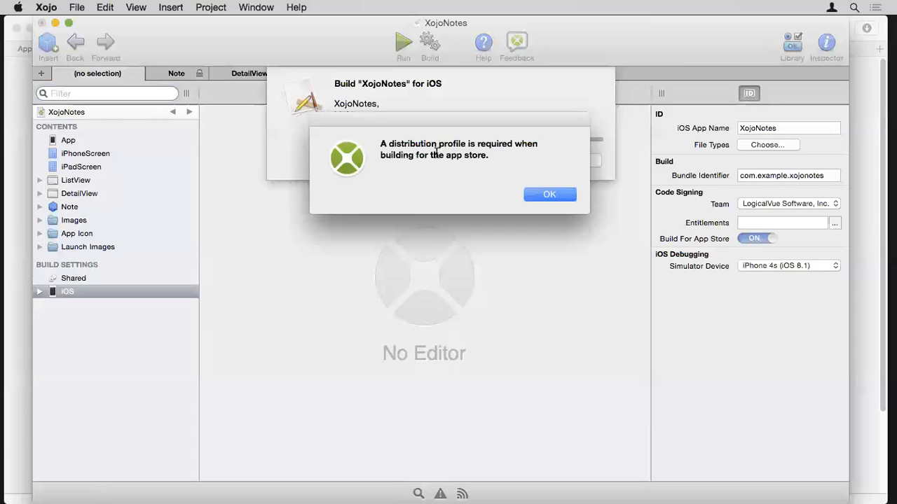
pyautogui.click(550, 195)
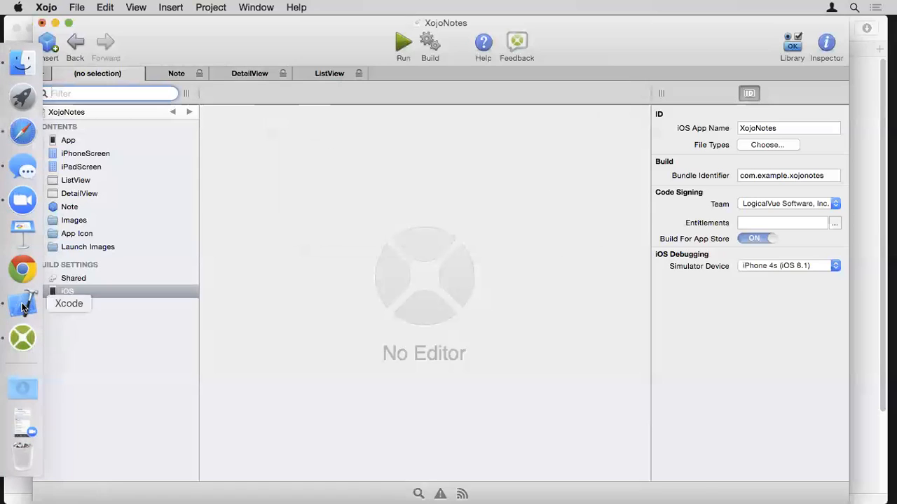
# Switch to Xcode and create an iOS Distribution signing identity for the LogicalVue Software, Inc. team in the account details.
pyautogui.click(23, 307)
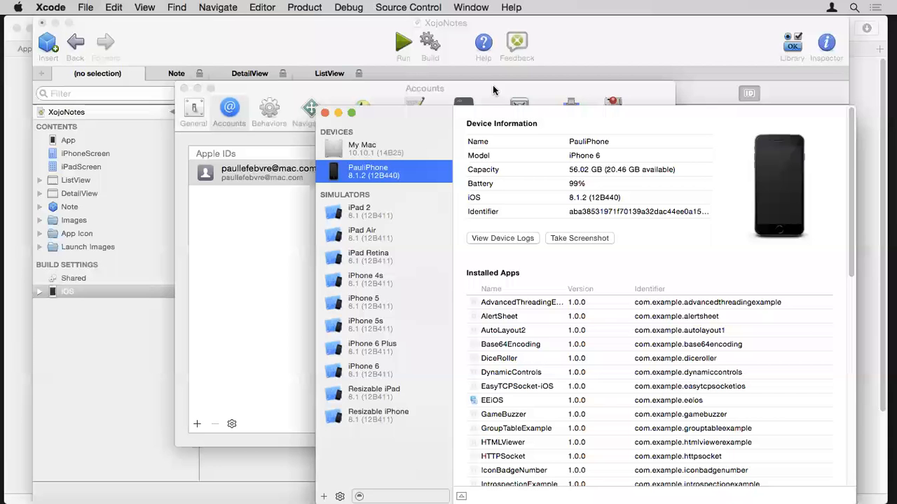
pyautogui.click(492, 85)
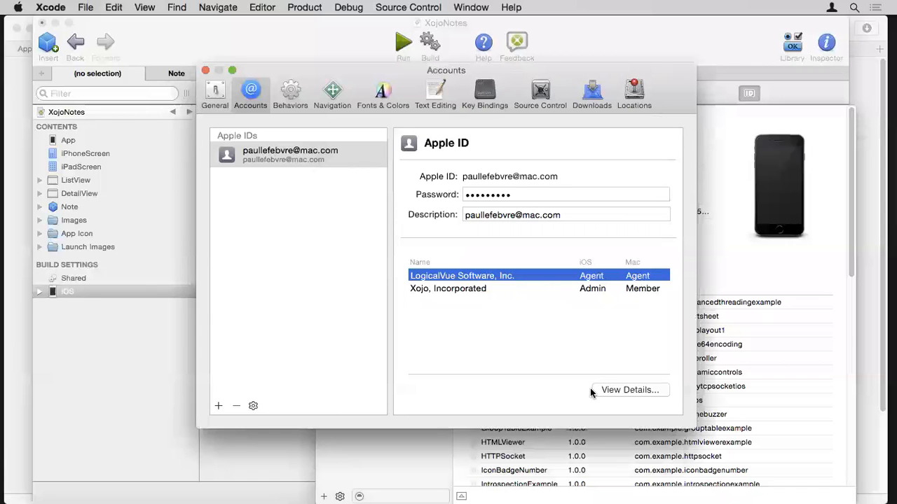
pyautogui.click(629, 390)
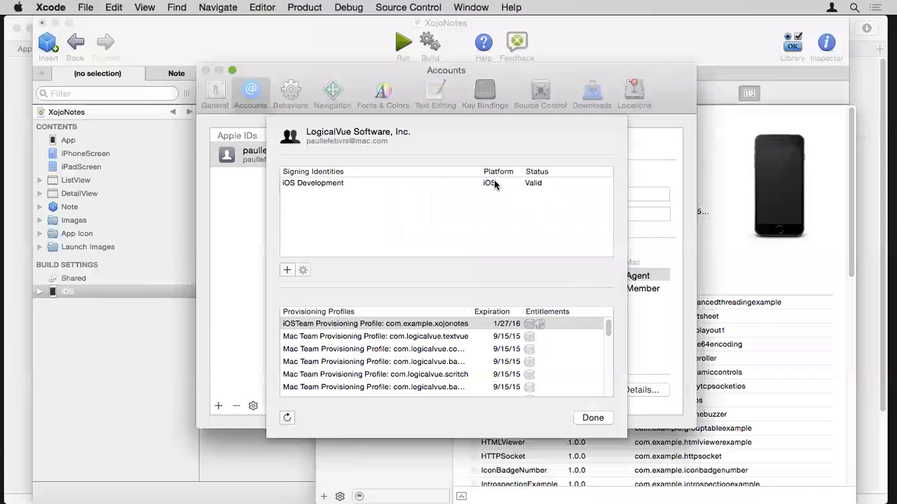
pyautogui.click(287, 271)
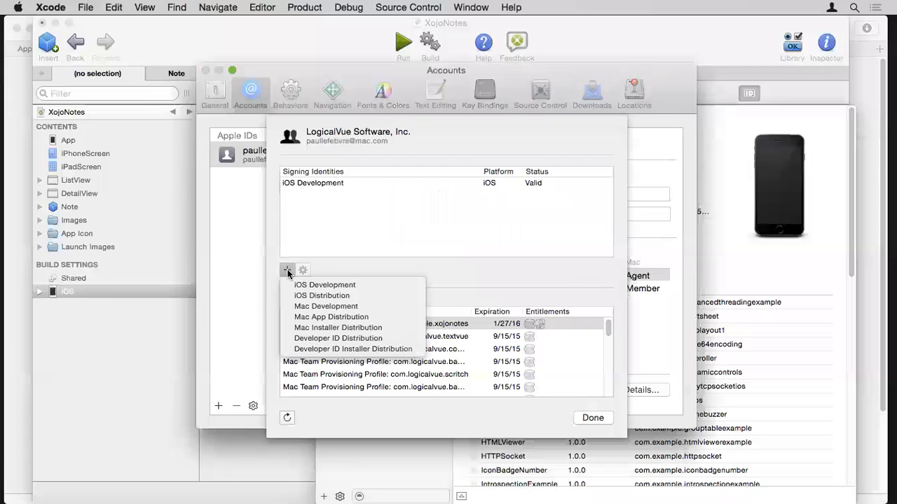
pyautogui.click(329, 296)
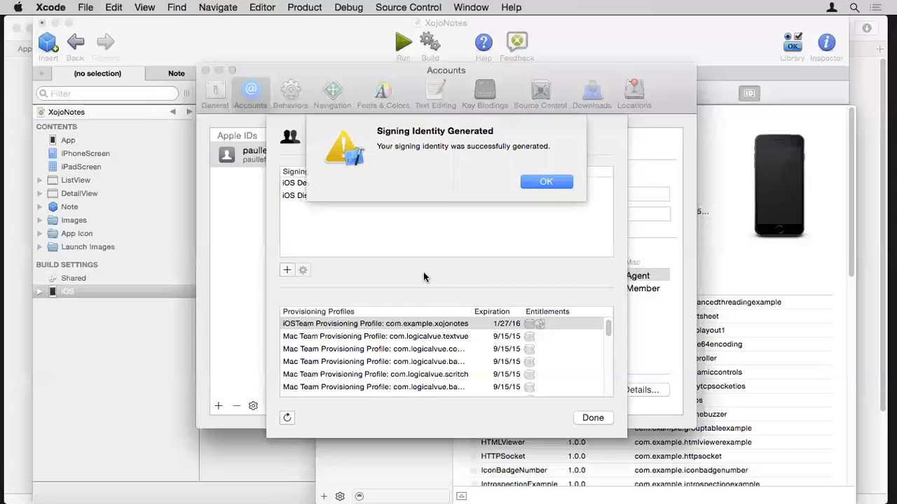
# Acknowledge the generated signing identity and close the LogicalVue Software, Inc. account details.
pyautogui.click(541, 183)
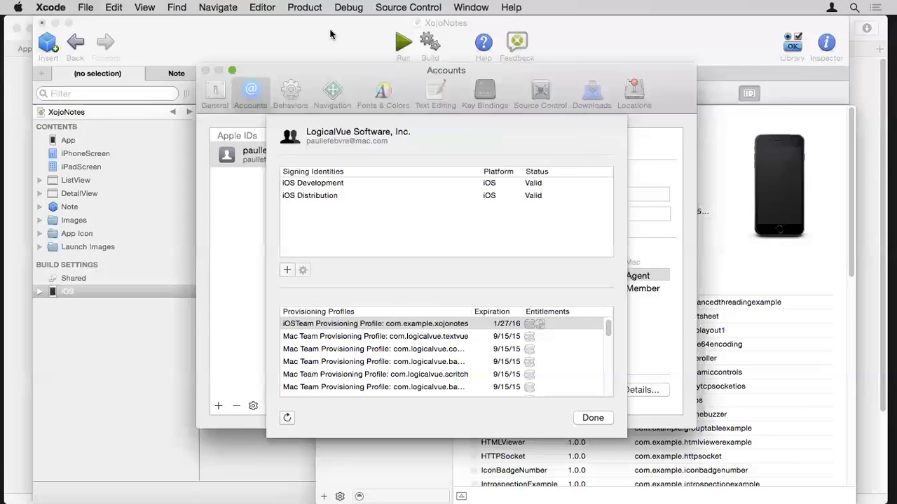
pyautogui.click(588, 418)
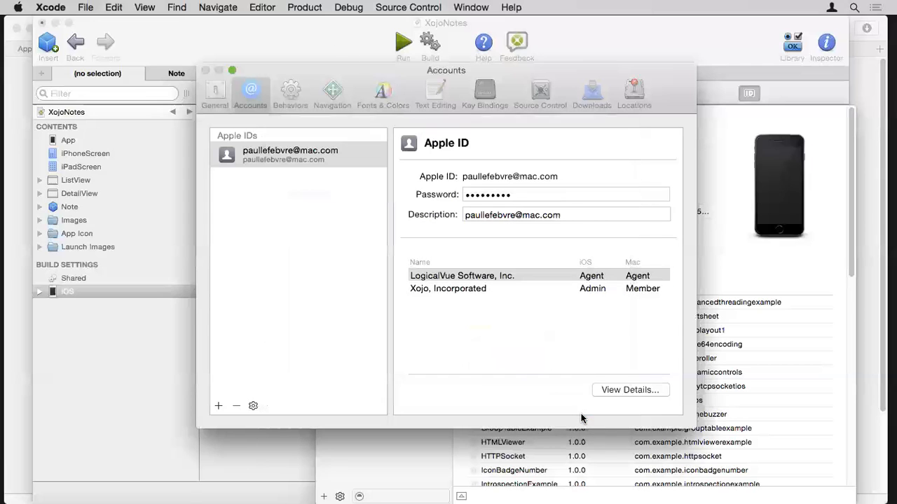
# Switch to Xojo, try to build XojoNotes for the App Store again and dismiss the alert.
pyautogui.click(317, 41)
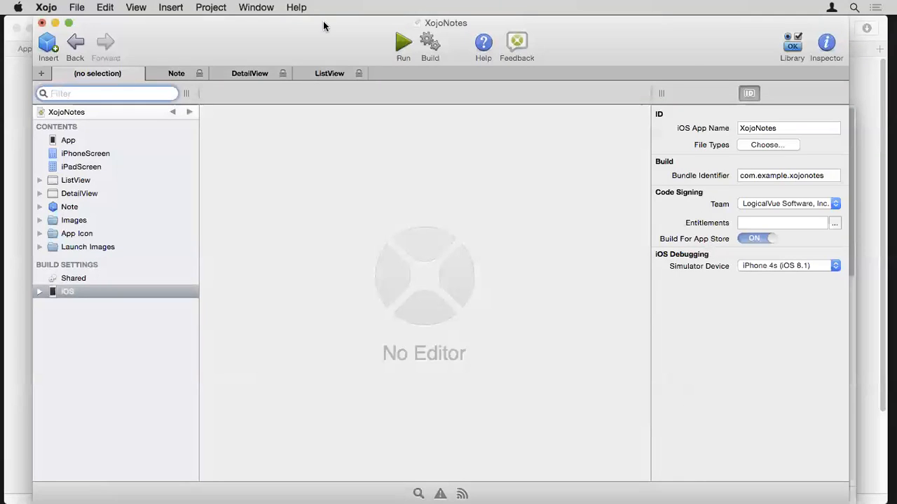
pyautogui.click(430, 44)
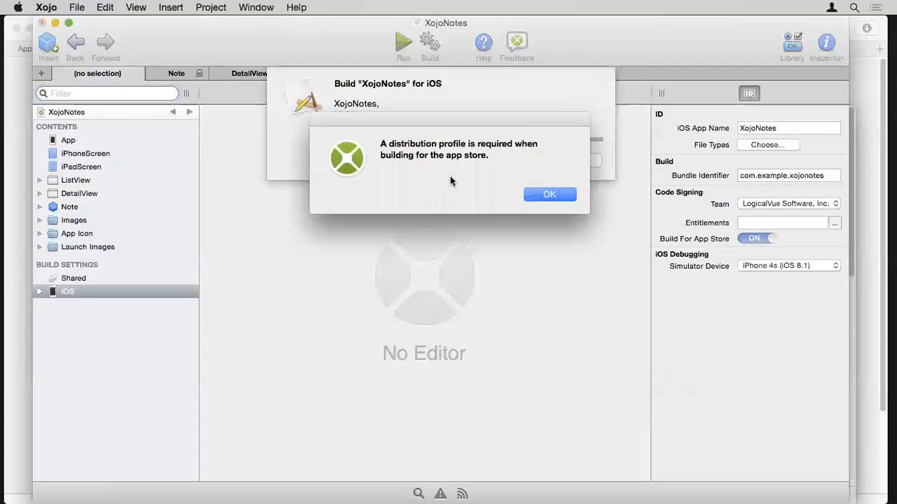
pyautogui.click(543, 194)
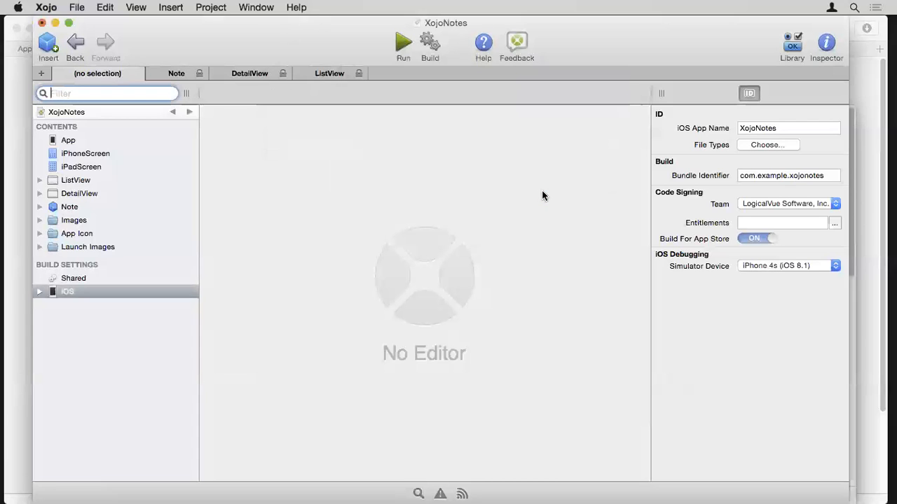
# Switch to Safari and review the details of iOS Dist Profile among the distribution provisioning profiles.
pyautogui.moveTo(4, 222)
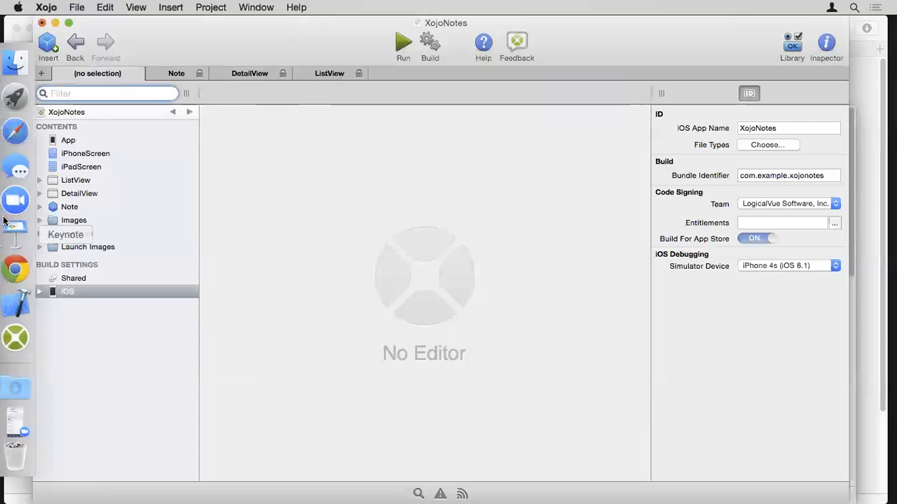
pyautogui.click(23, 138)
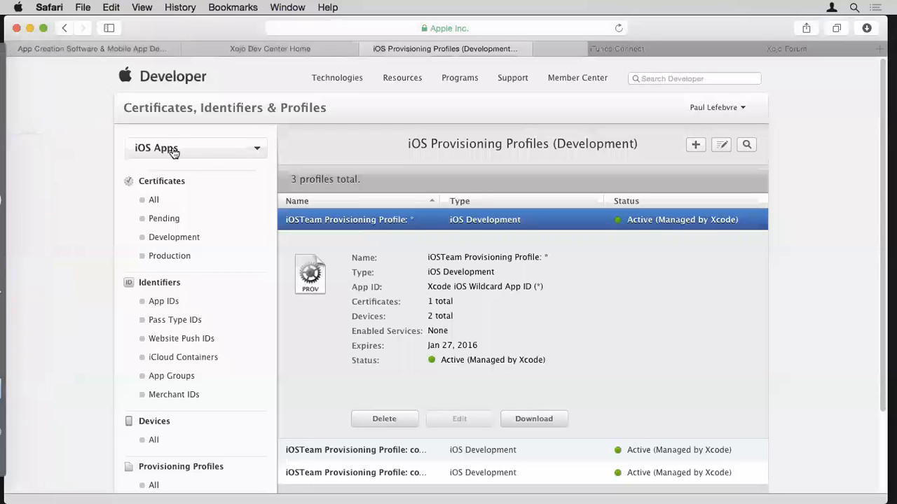
pyautogui.scroll(-3, 76, 170)
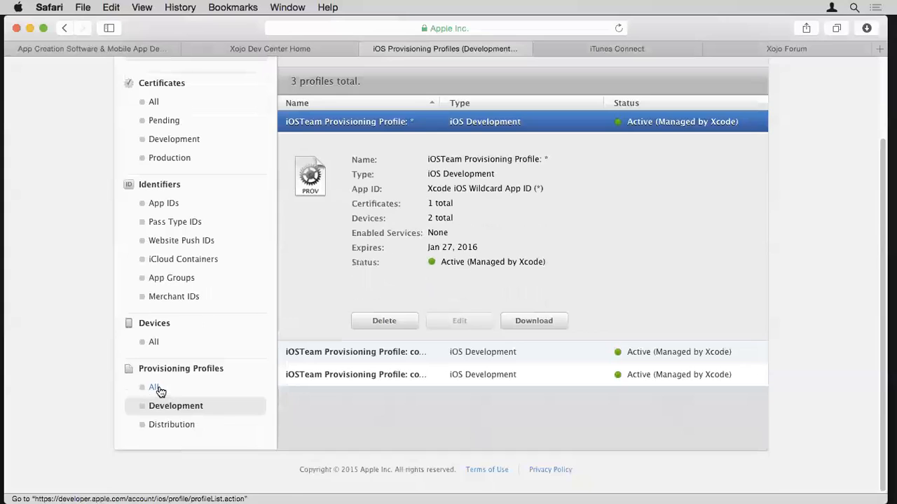
pyautogui.click(175, 426)
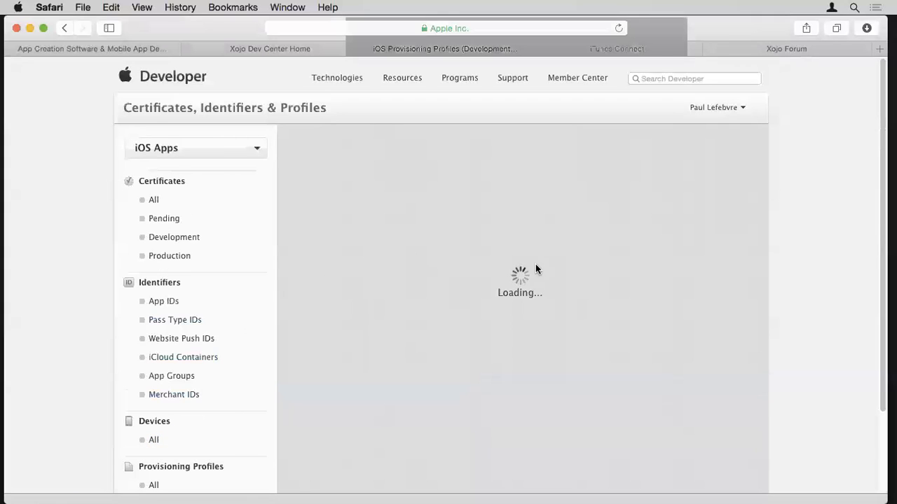
pyautogui.scroll(-3, 197, 291)
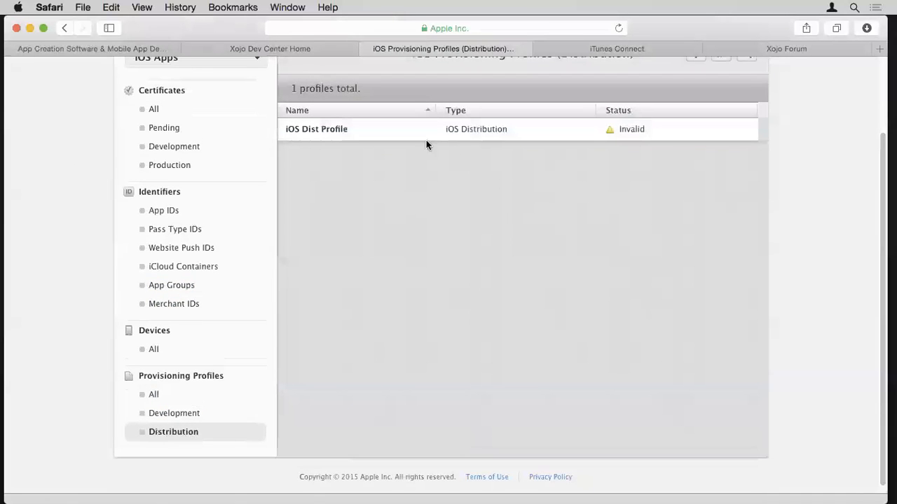
pyautogui.click(337, 131)
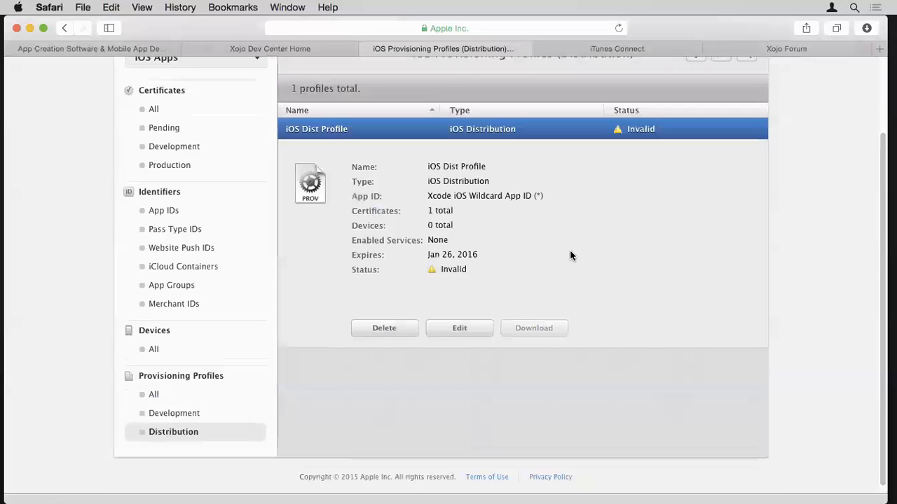
pyautogui.scroll(2, 628, 289)
pyautogui.scroll(2, 628, 289)
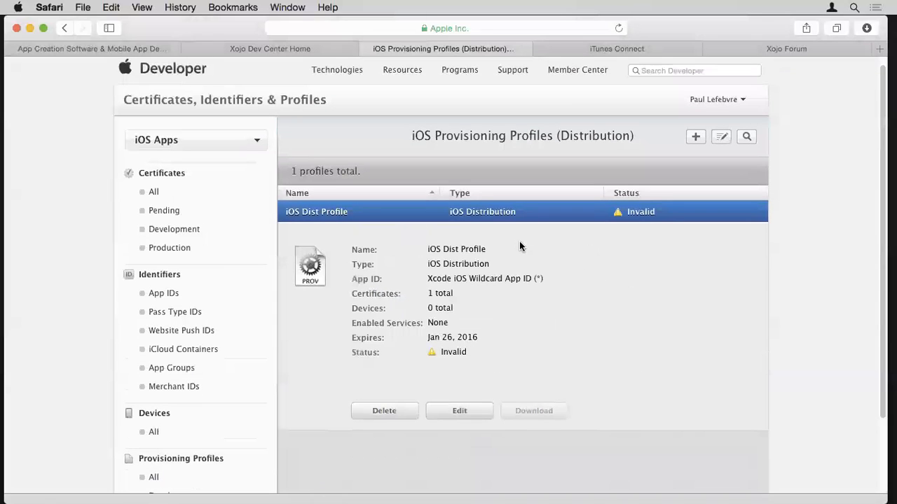
pyautogui.scroll(-2, 553, 234)
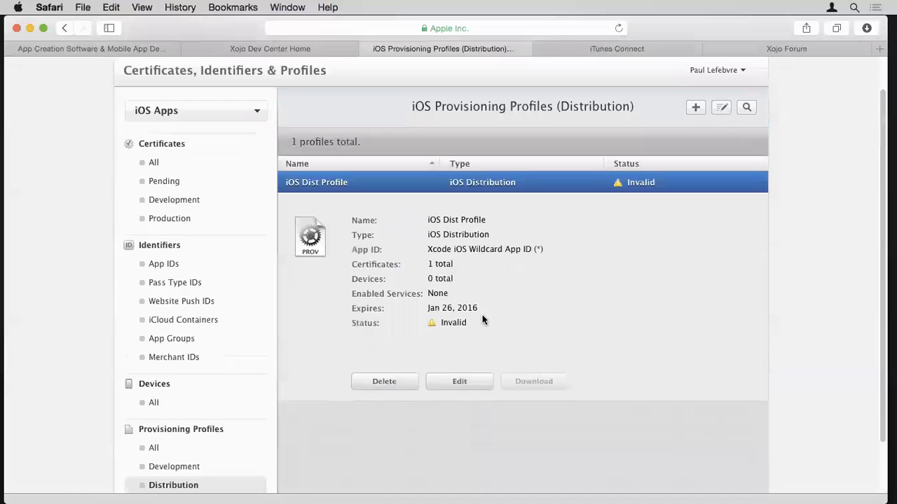
pyautogui.scroll(-1, 482, 315)
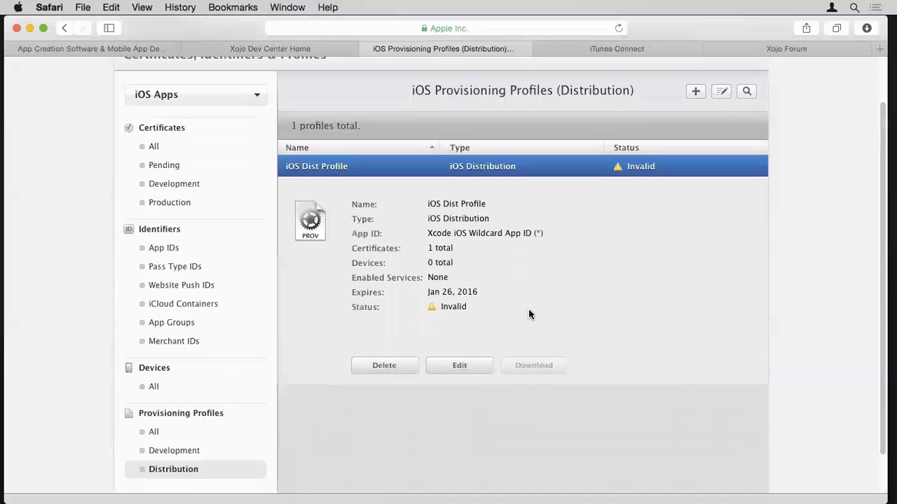
pyautogui.scroll(-1, 555, 325)
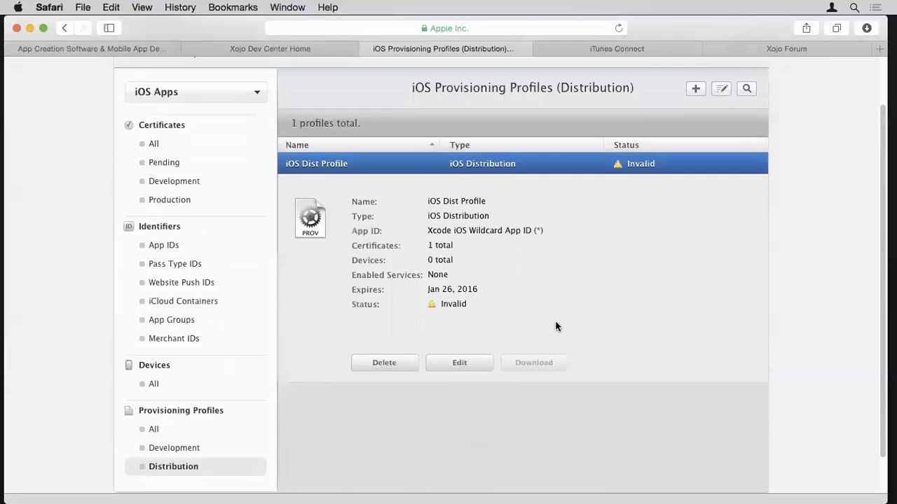
pyautogui.scroll(-1, 556, 326)
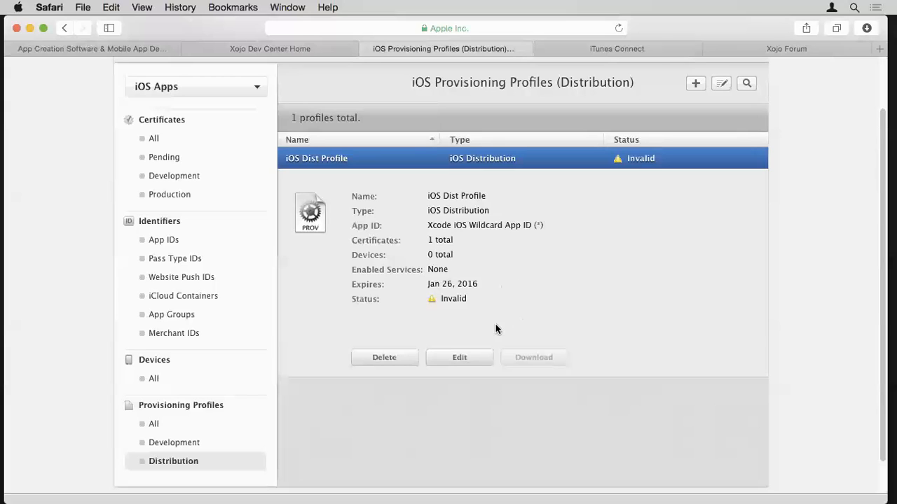
# Regenerate iOS Dist Profile with the LogicalVue Software, Inc. (iOS Distribution) certificate and return to the provisioning profile list.
pyautogui.click(461, 356)
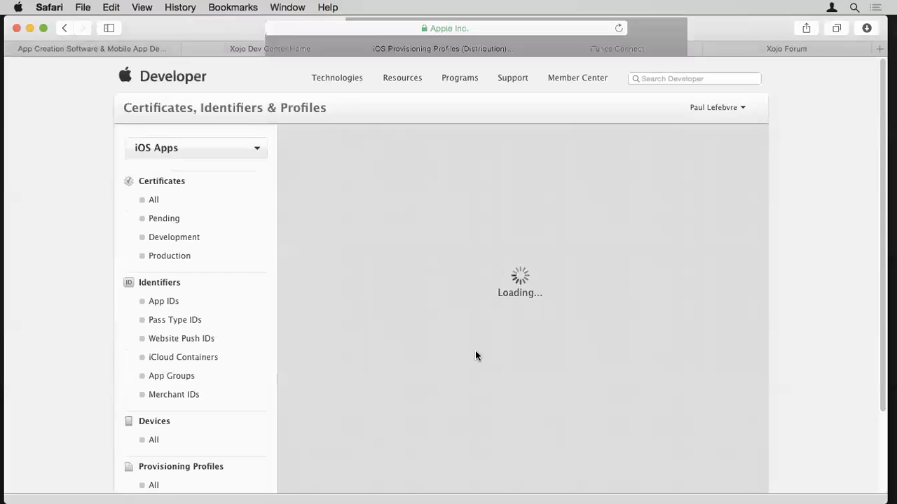
pyautogui.scroll(-3, 334, 342)
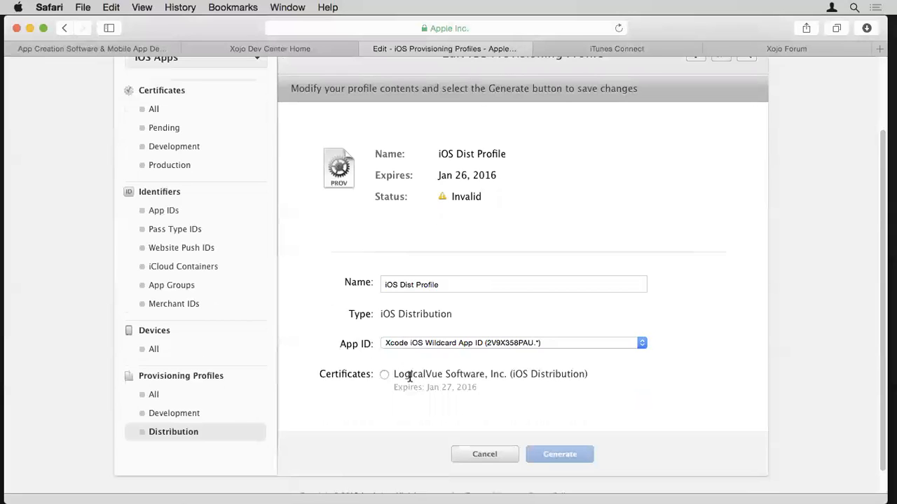
pyautogui.click(385, 375)
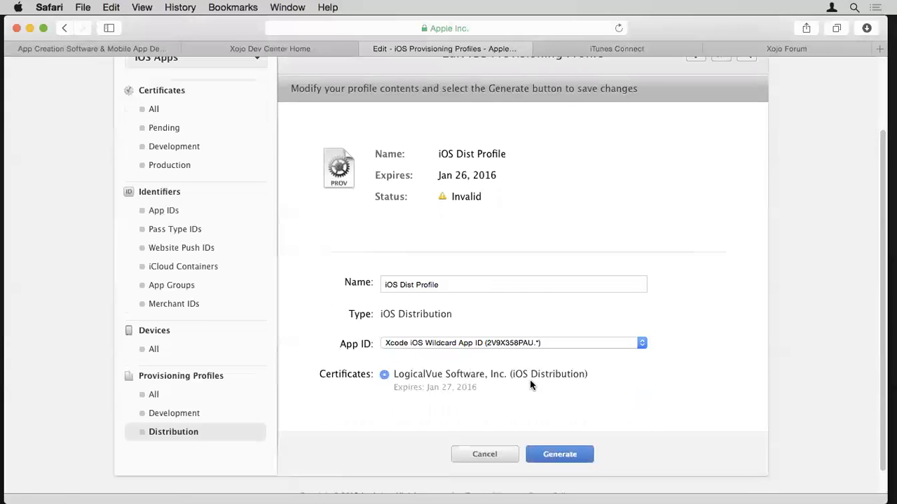
pyautogui.click(577, 454)
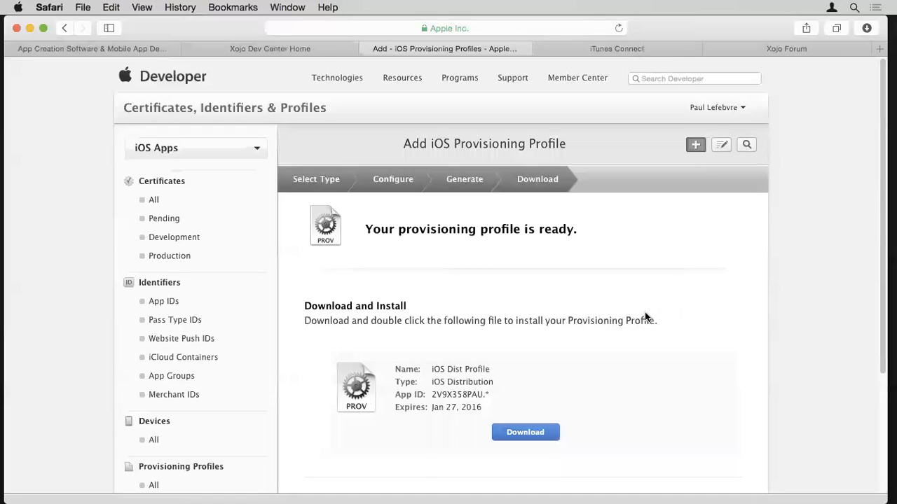
pyautogui.scroll(-5, 607, 320)
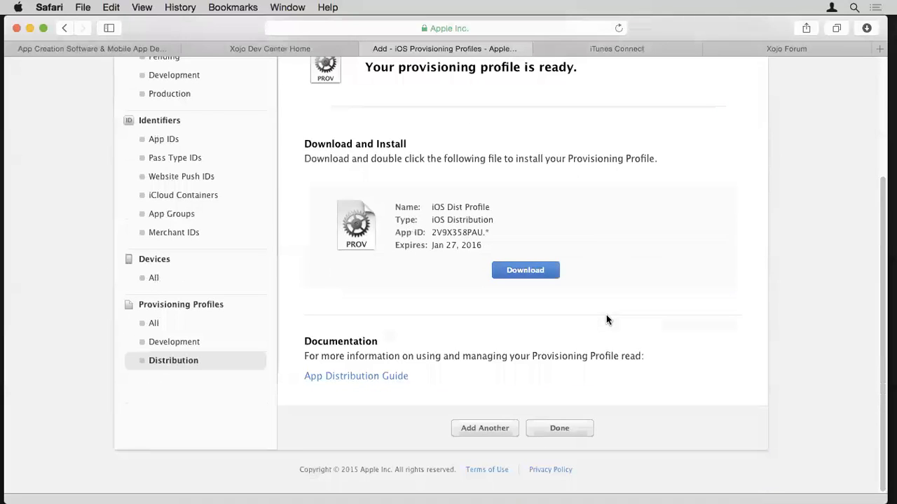
pyautogui.click(566, 425)
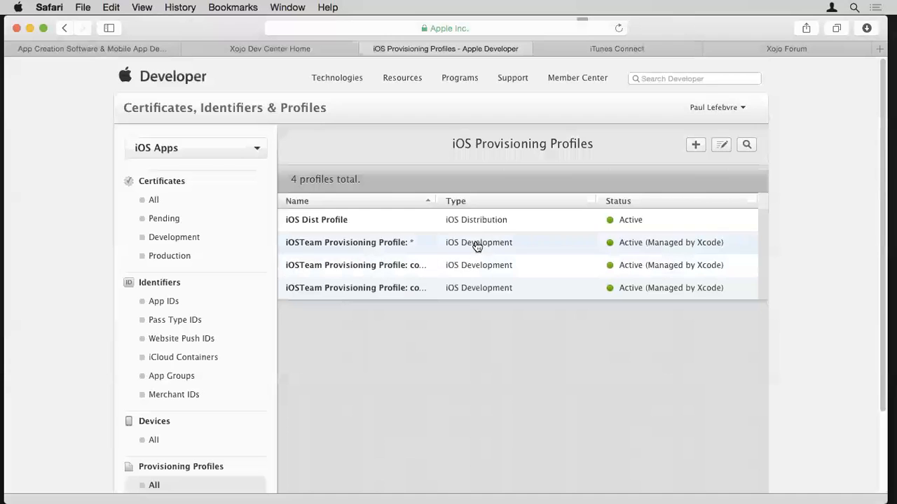
pyautogui.scroll(-1, 618, 275)
pyautogui.scroll(-2, 618, 275)
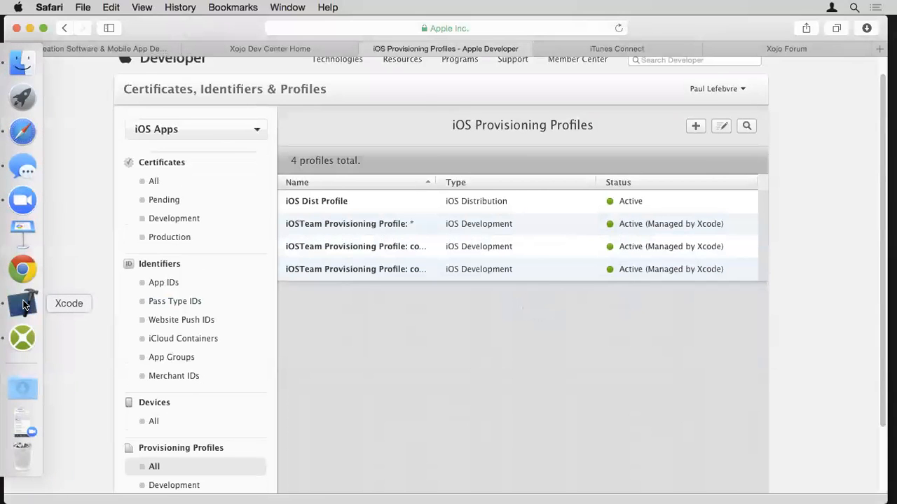
# Switch to Xcode and check the LogicalVue Software, Inc. account details for iOS Dist Profile.
pyautogui.click(23, 304)
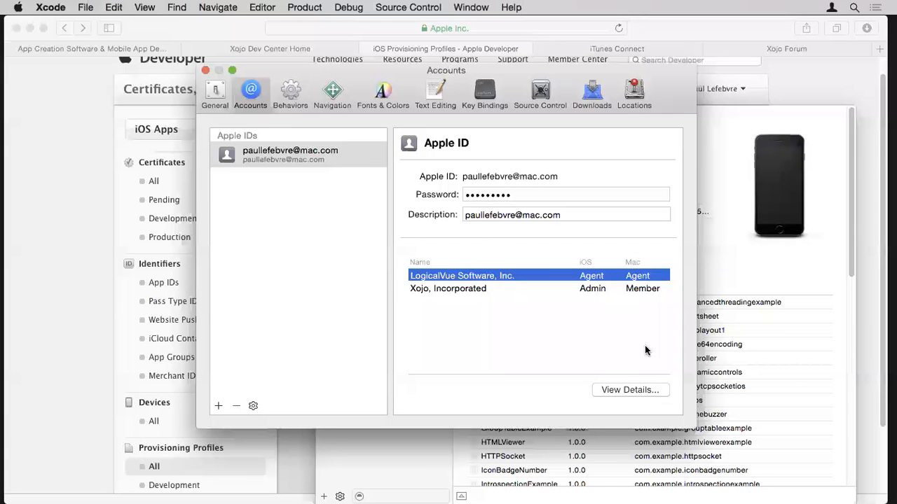
pyautogui.click(640, 392)
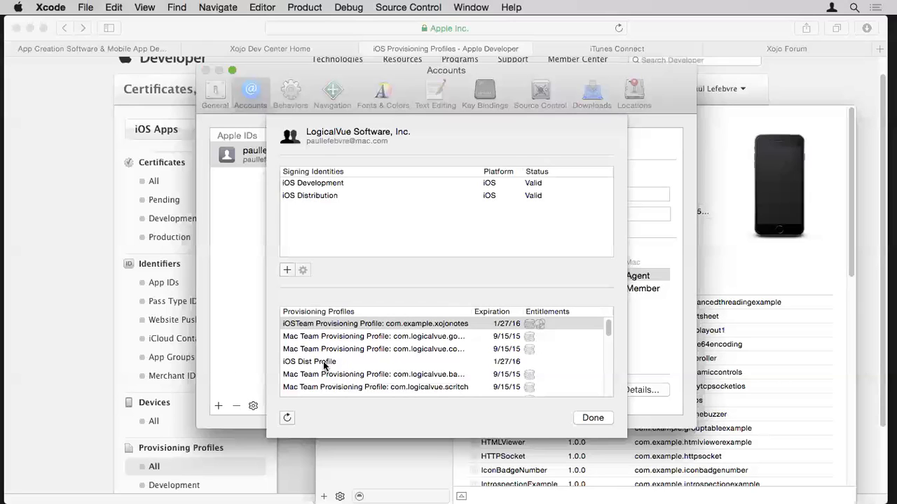
pyautogui.click(592, 417)
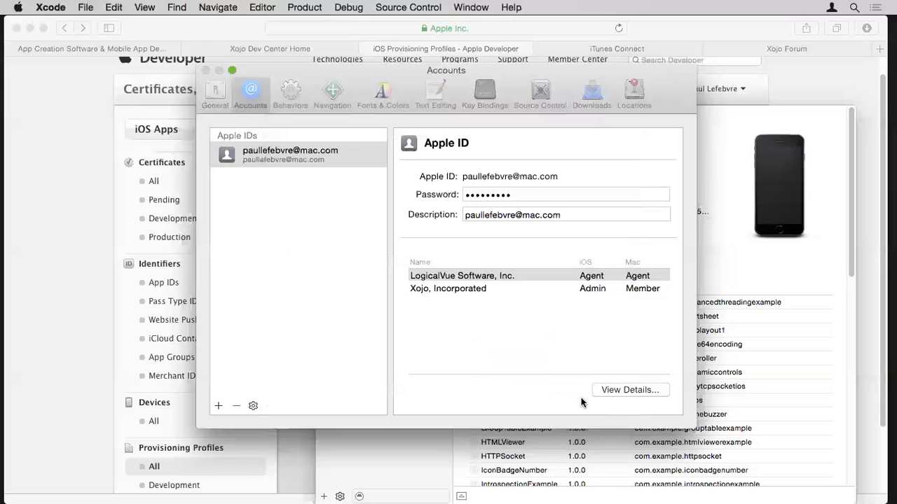
# Switch to Xojo and build XojoNotes for the App Store.
pyautogui.moveTo(4, 236)
pyautogui.click(23, 338)
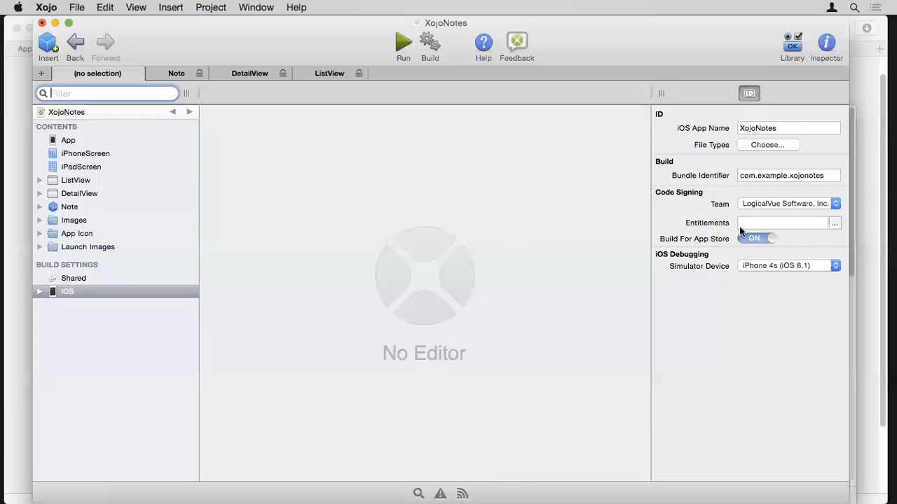
pyautogui.click(429, 42)
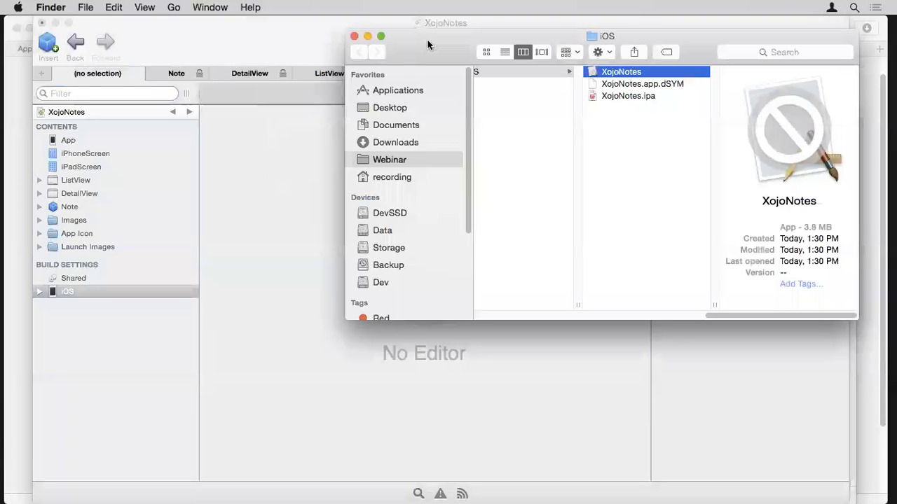
# Move the Finder window clear and examine XojoNotes.ipa in the iOS build folder, including its available file actions.
pyautogui.moveTo(428, 45); pyautogui.dragTo(272, 120)
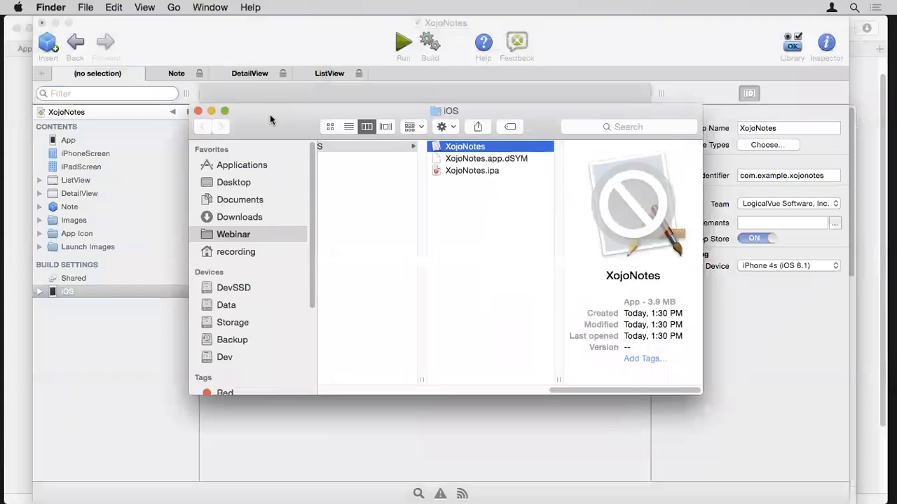
pyautogui.click(490, 171)
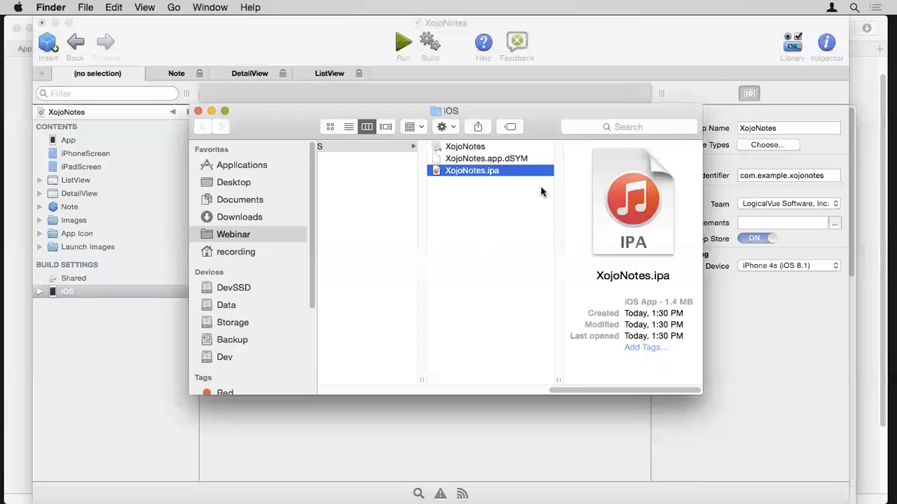
pyautogui.rightClick(485, 178)
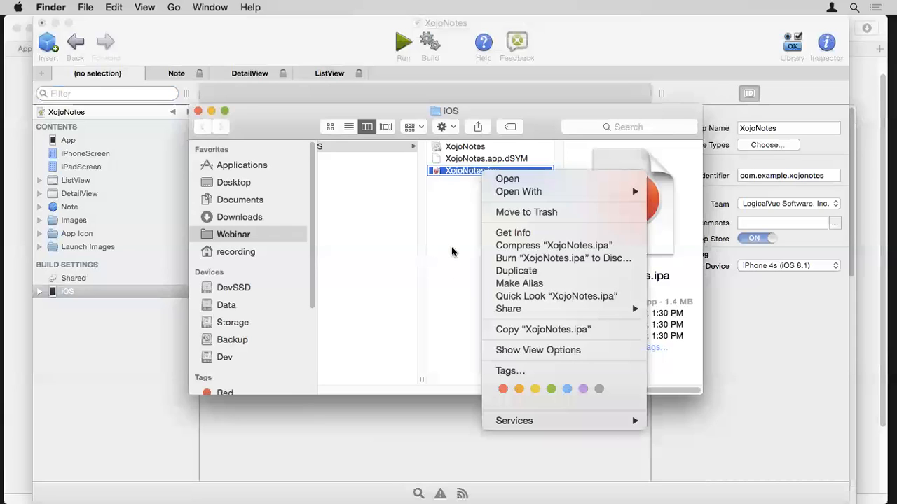
pyautogui.click(449, 216)
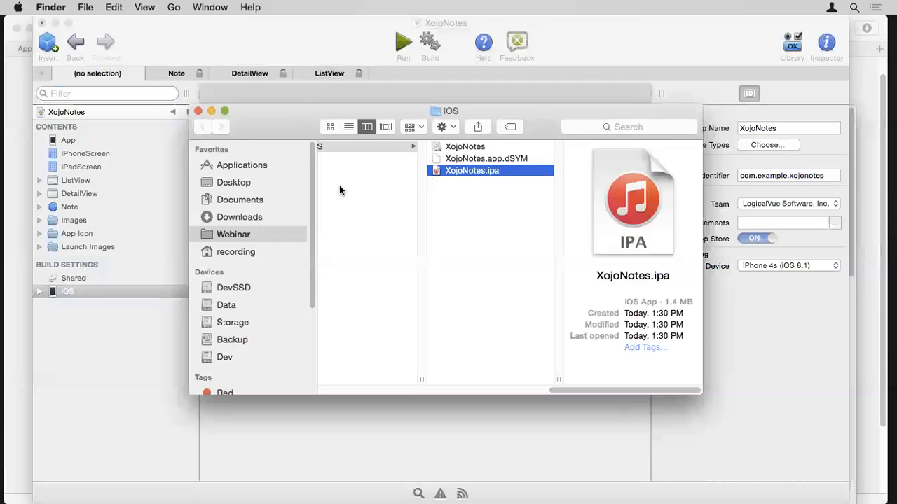
# Switch to iTunes Connect in Safari and open the form for a new iOS app.
pyautogui.click(20, 132)
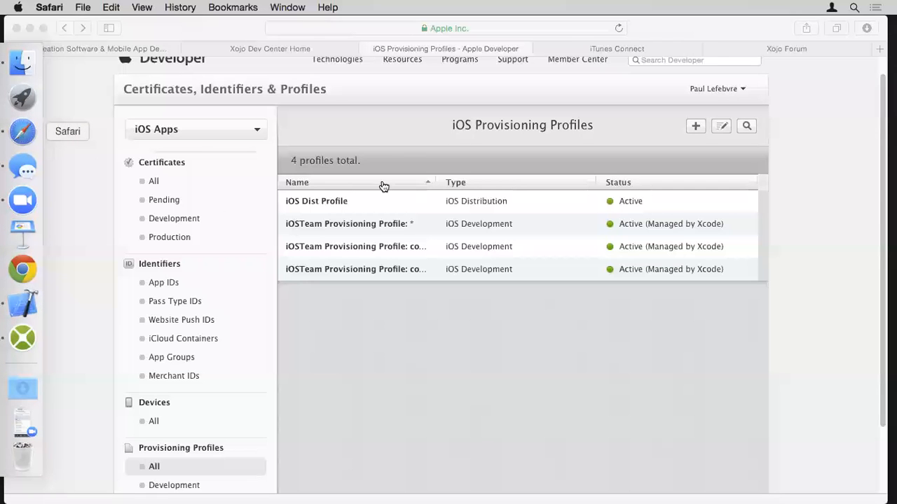
pyautogui.click(634, 49)
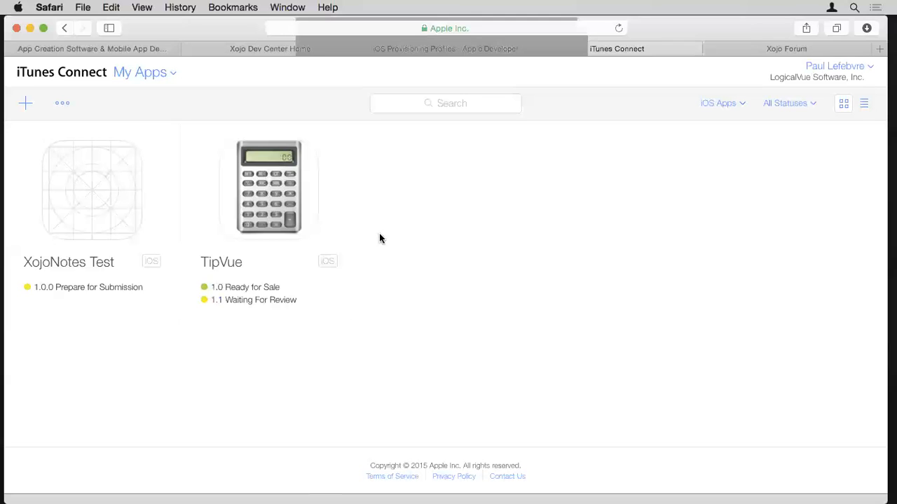
pyautogui.click(25, 103)
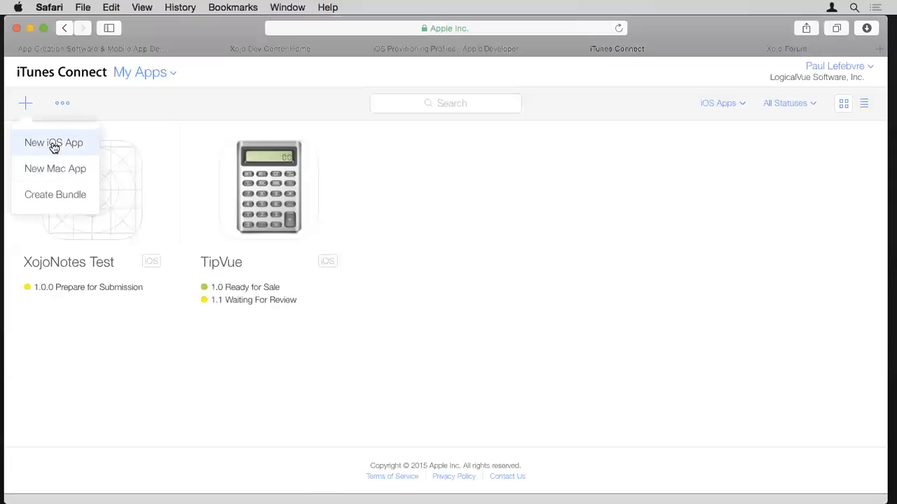
pyautogui.click(71, 145)
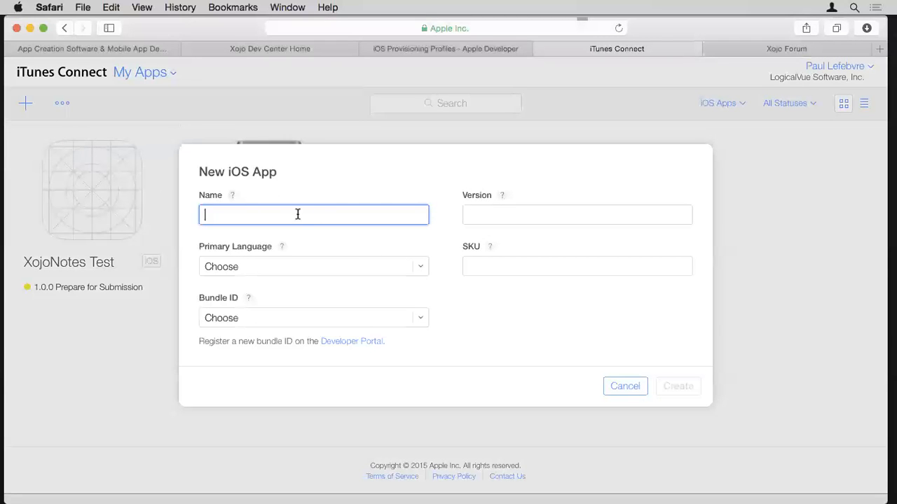
# Examine the new app form's Primary Language, Bundle ID, Version and SKU fields, including the SKU help.
pyautogui.click(304, 269)
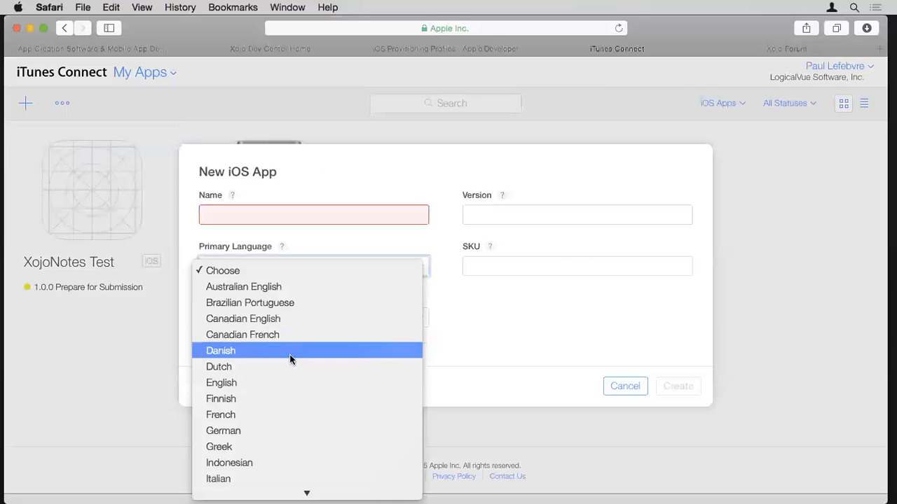
pyautogui.click(462, 351)
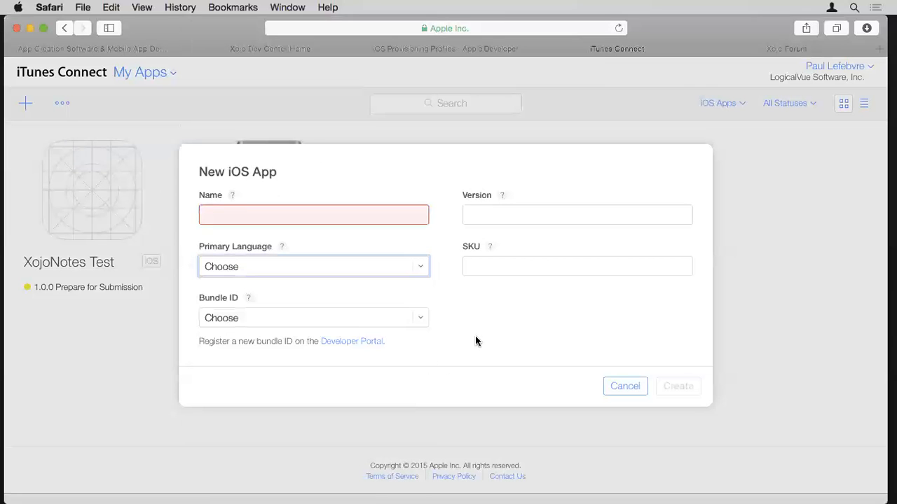
pyautogui.click(421, 317)
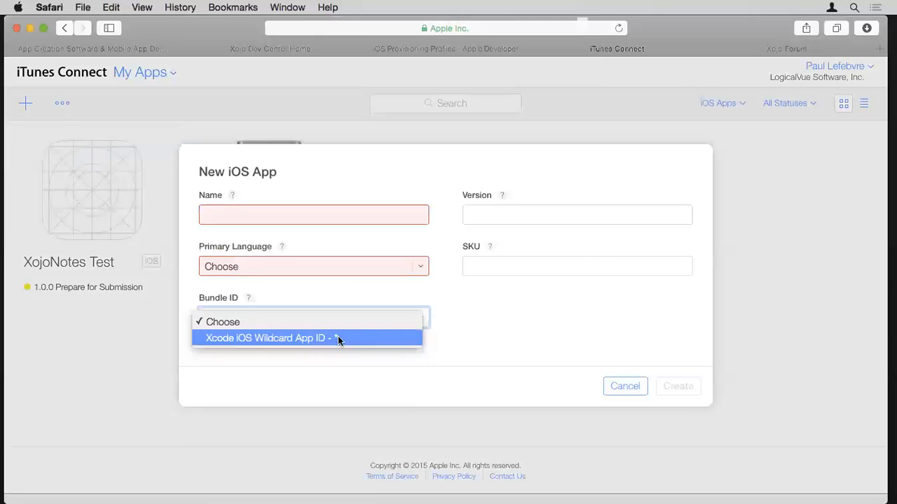
pyautogui.click(460, 335)
pyautogui.click(501, 212)
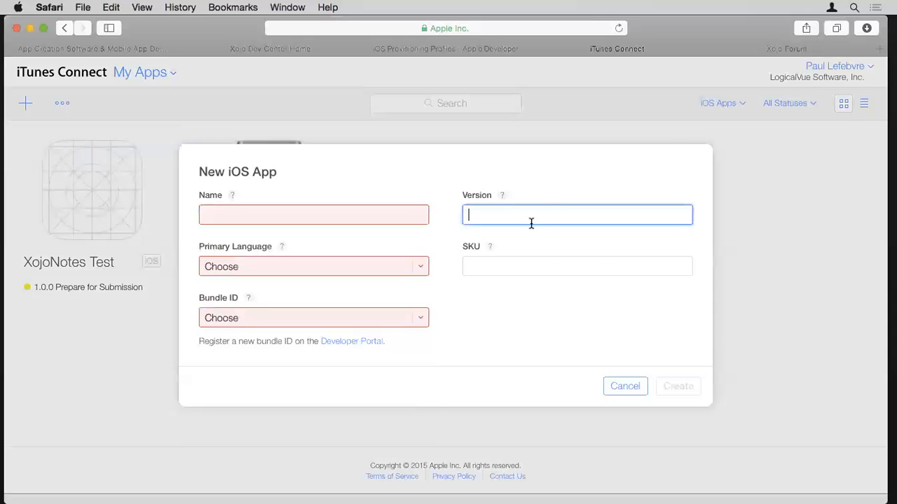
pyautogui.click(509, 267)
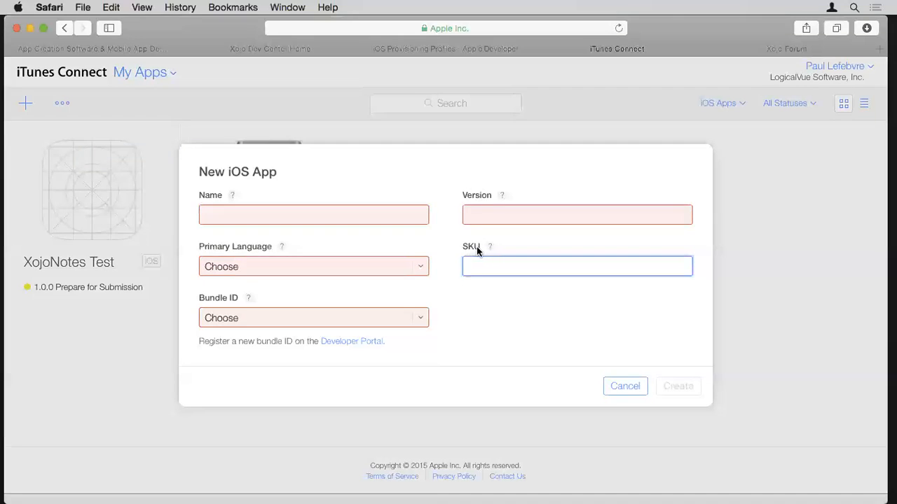
pyautogui.click(516, 257)
pyautogui.click(490, 247)
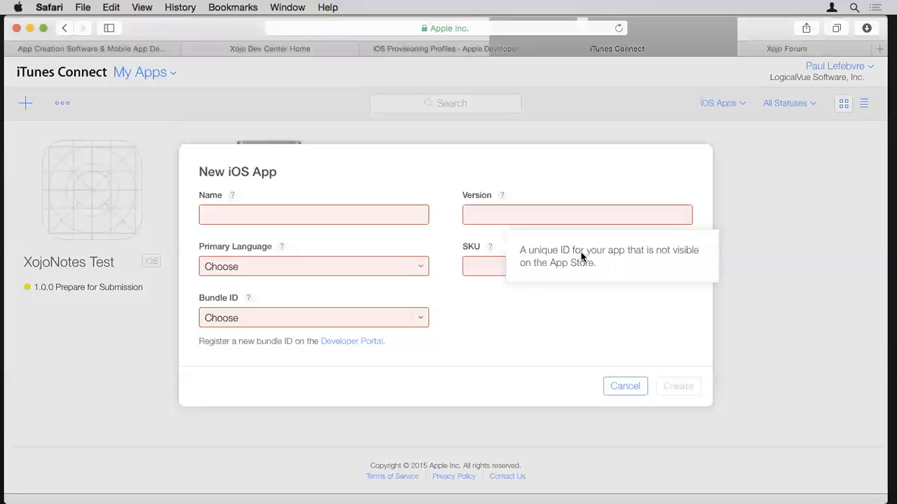
pyautogui.click(489, 265)
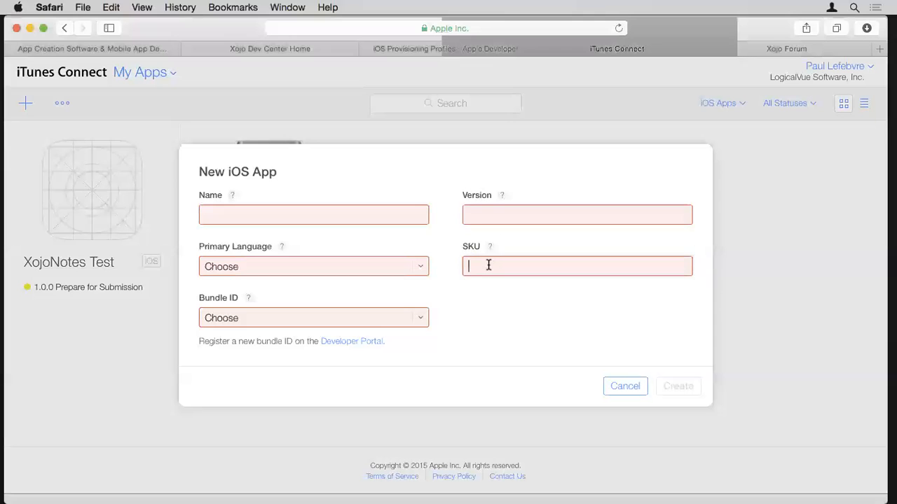
pyautogui.write('XN01')
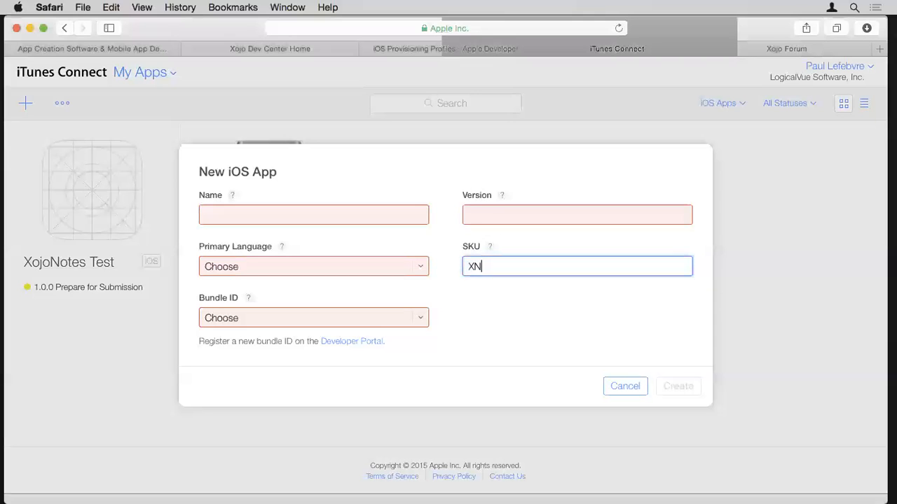
pyautogui.press('BackSpace')
pyautogui.press('BackSpace')
pyautogui.press('BackSpace')
pyautogui.press('BackSpace')
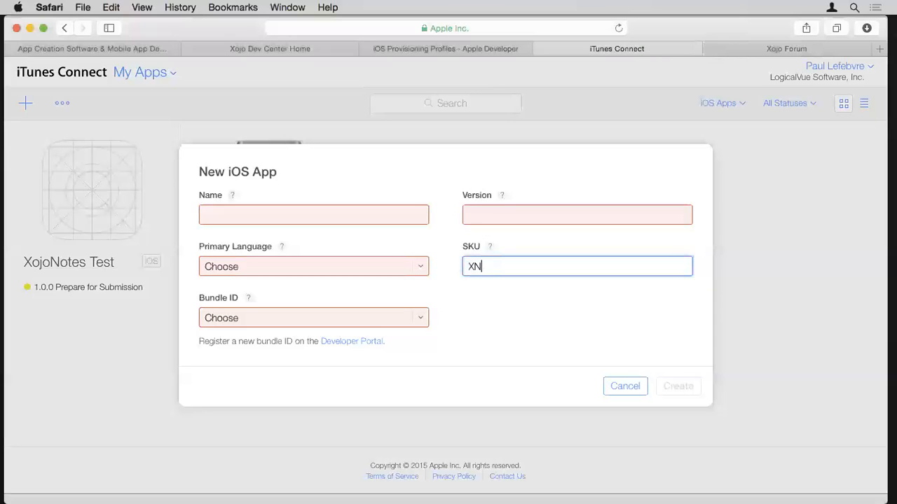
pyautogui.write('XO')
pyautogui.press('BackSpace')
pyautogui.write('ojoNotes')
pyautogui.press('BackSpace')
pyautogui.press('BackSpace')
pyautogui.press('BackSpace')
pyautogui.press('BackSpace')
pyautogui.press('BackSpace')
pyautogui.press('BackSpace')
pyautogui.press('BackSpace')
pyautogui.press('BackSpace')
pyautogui.press('BackSpace')
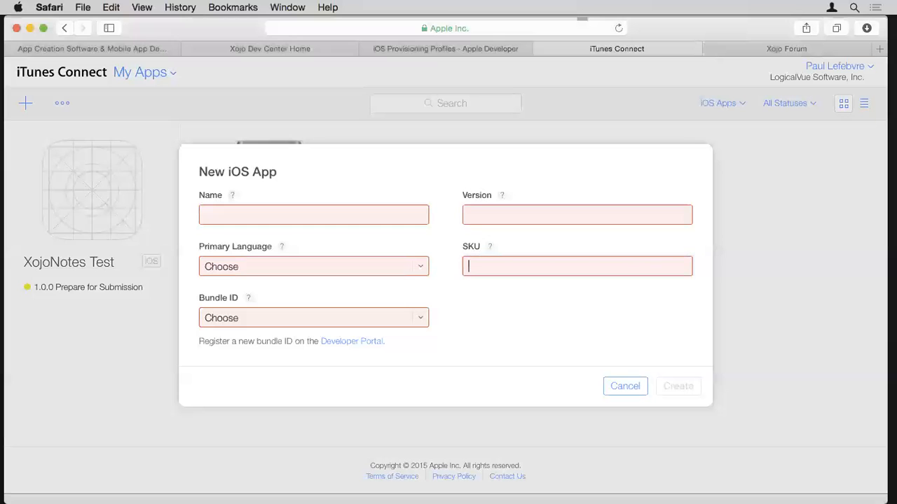
pyautogui.click(636, 386)
# Open XojoNotes Test and examine the app video preview and screenshots area for the 5.5-Inch and 4.7-Inch sizes.
pyautogui.click(110, 191)
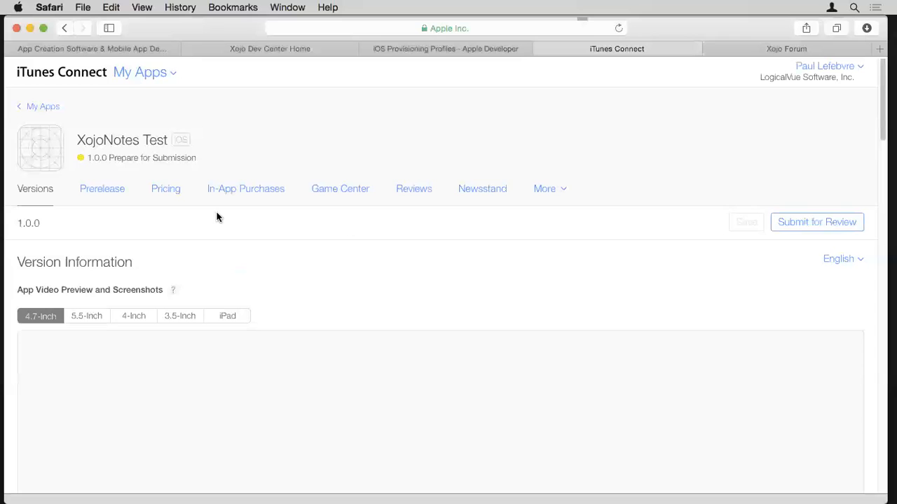
pyautogui.scroll(-6, 276, 218)
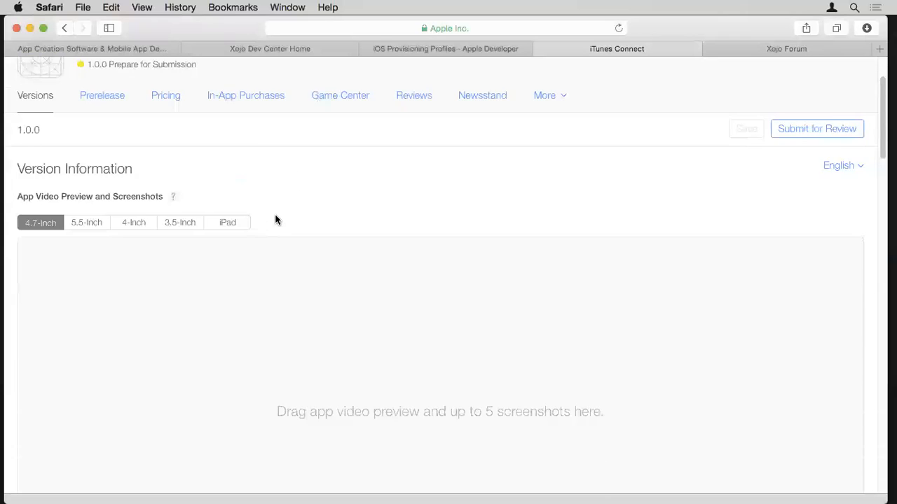
pyautogui.scroll(6, 275, 219)
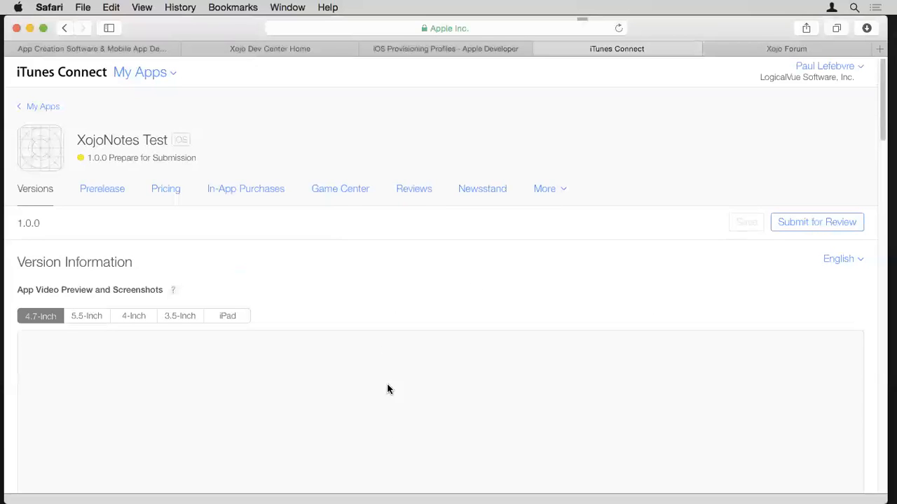
pyautogui.scroll(-1, 327, 252)
pyautogui.scroll(-5, 326, 253)
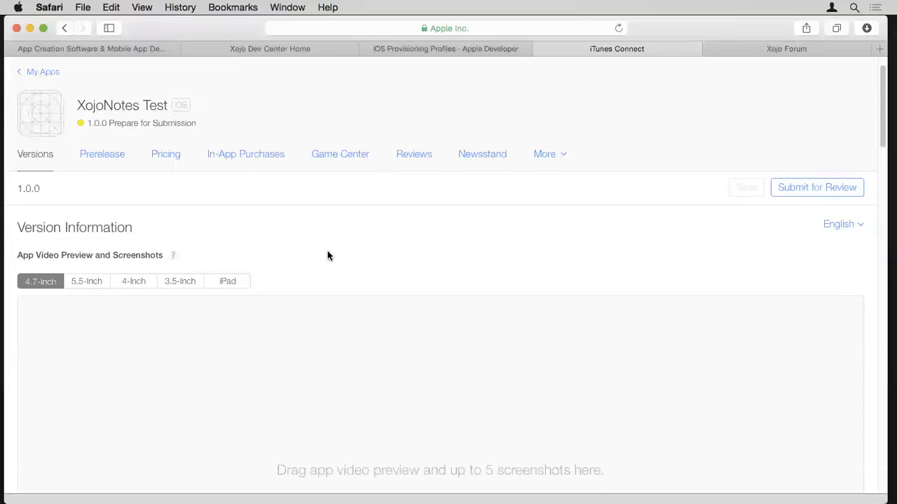
pyautogui.scroll(3, 313, 242)
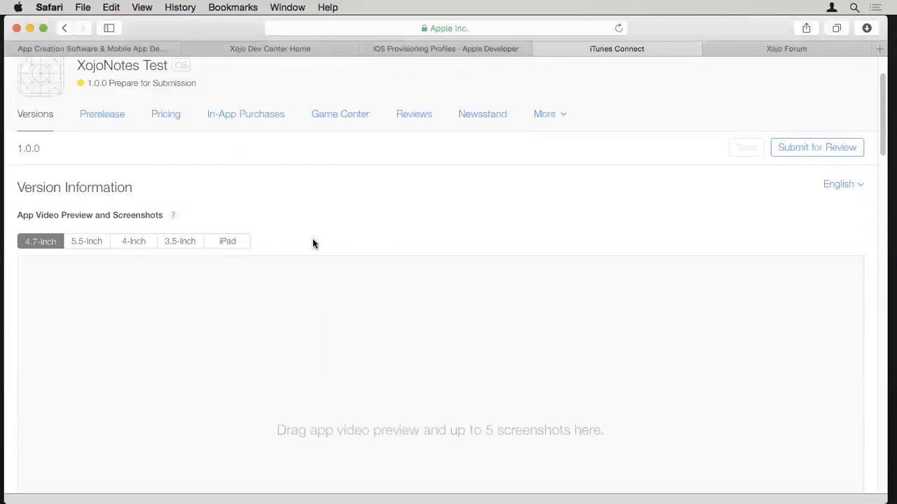
pyautogui.scroll(-3, 312, 243)
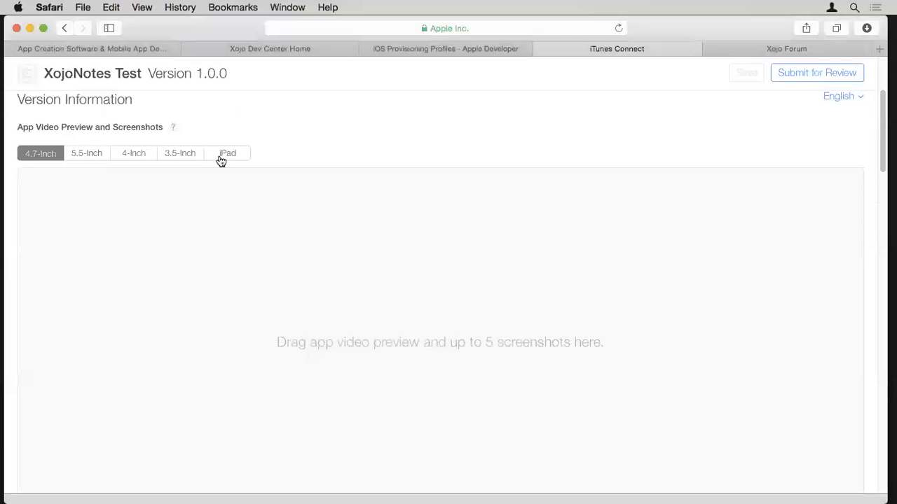
pyautogui.click(99, 154)
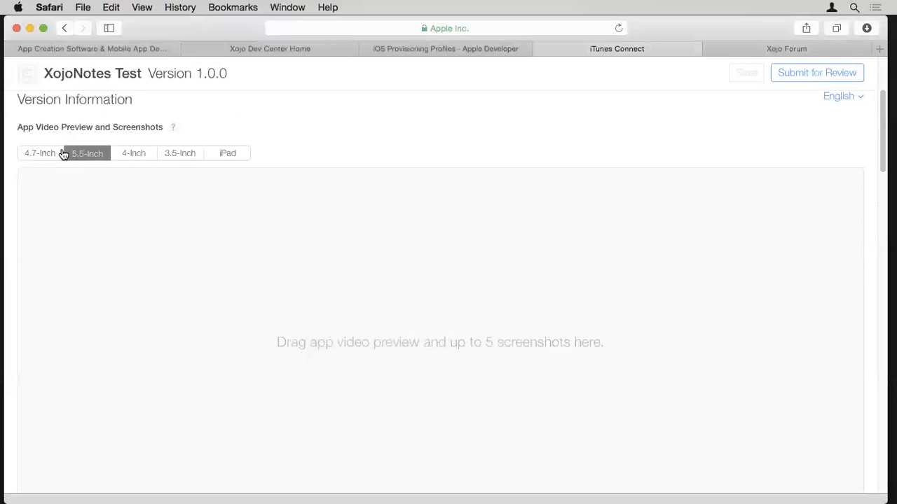
pyautogui.click(54, 153)
pyautogui.scroll(-2, 292, 199)
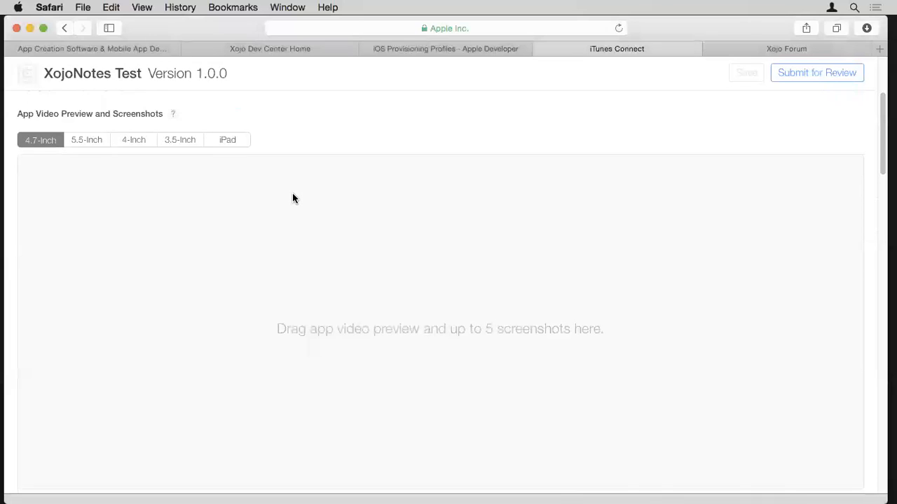
pyautogui.scroll(3, 292, 199)
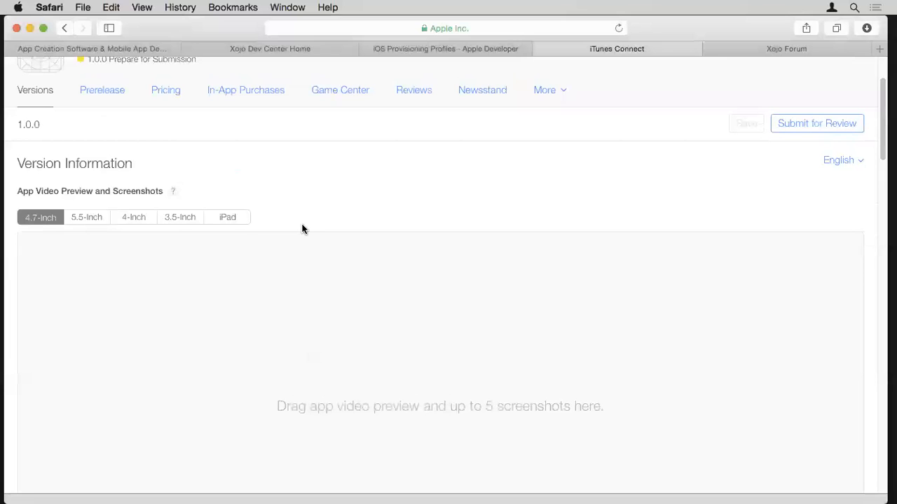
pyautogui.scroll(-3, 309, 223)
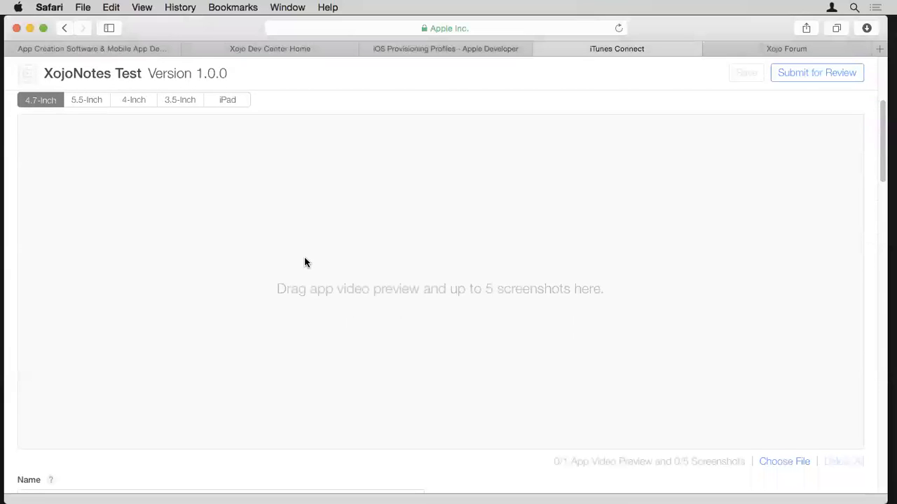
# Review the description, keywords and URL fields and the General App Information section, including the app icon requirements.
pyautogui.scroll(-10, 304, 258)
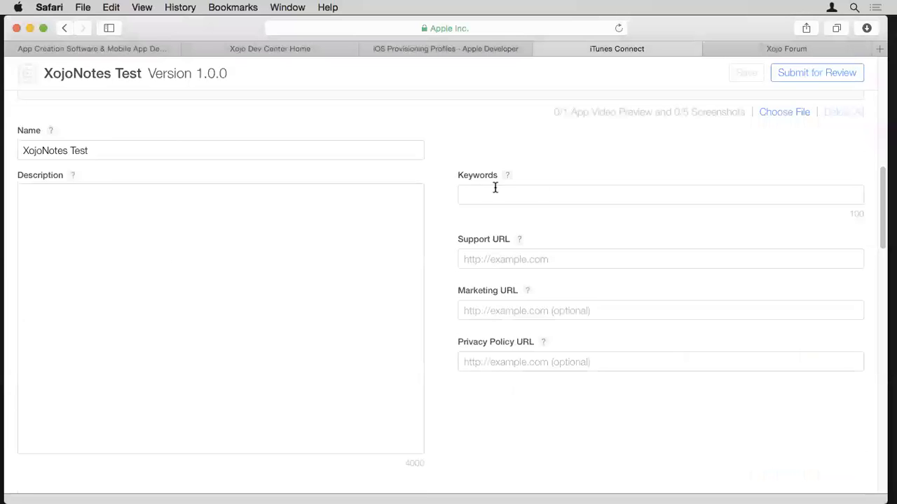
pyautogui.scroll(-8, 452, 288)
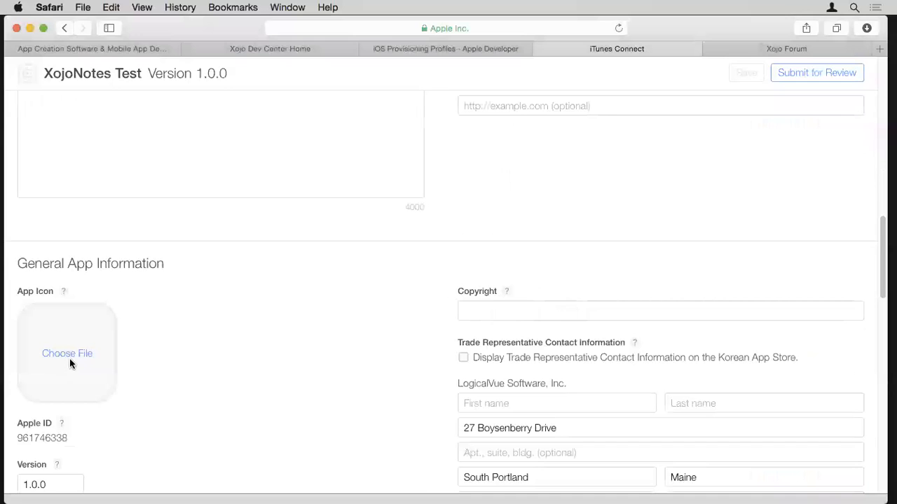
pyautogui.scroll(-2, 147, 356)
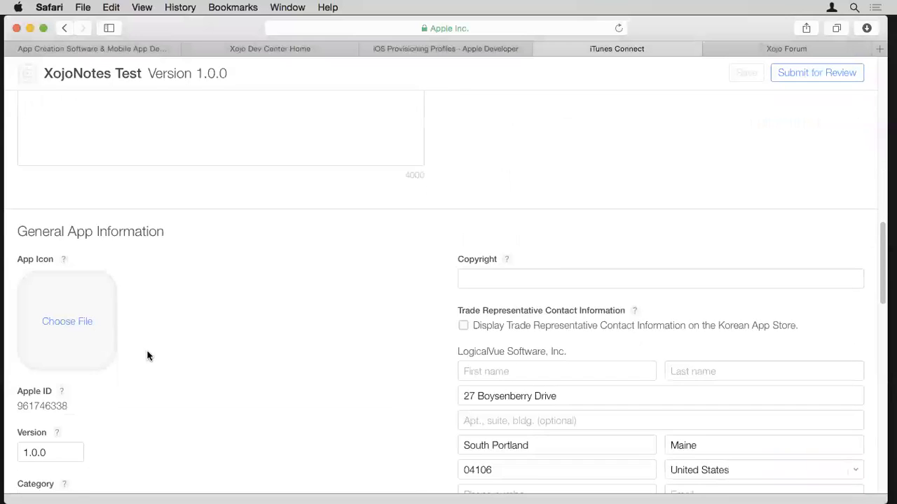
pyautogui.scroll(-1, 147, 356)
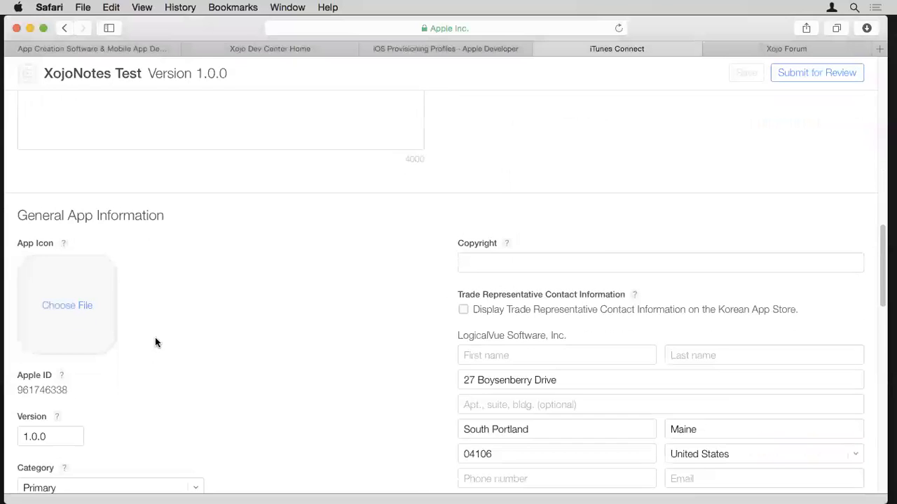
pyautogui.moveTo(64, 248)
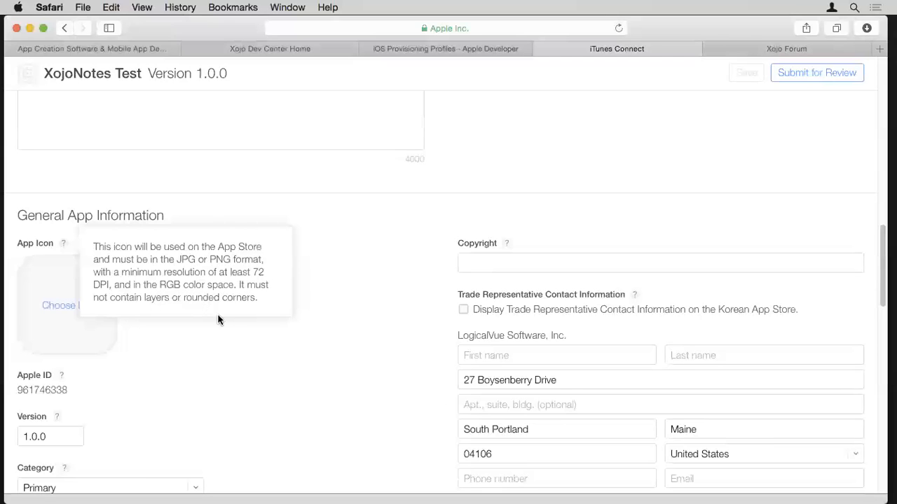
pyautogui.scroll(-3, 236, 321)
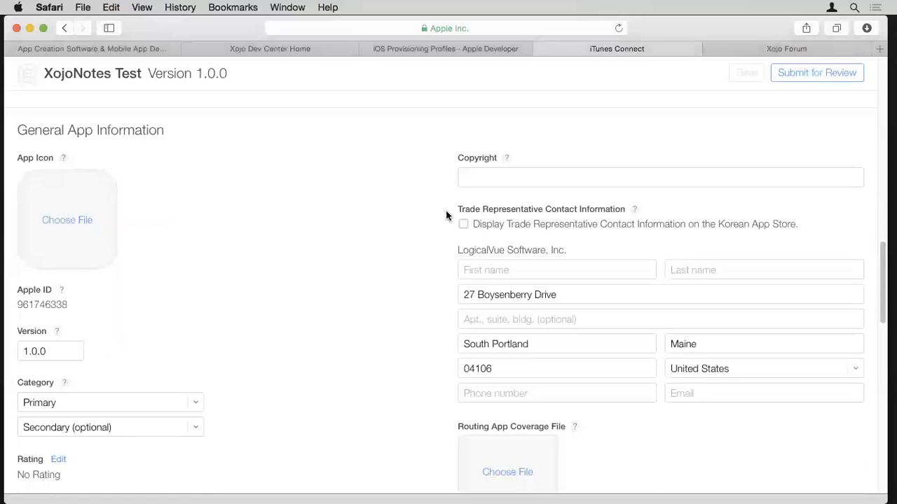
# Examine the Build, App Review Information and Version Release sections of XojoNotes Test version 1.0.0.
pyautogui.scroll(-6, 434, 322)
pyautogui.scroll(-6, 421, 332)
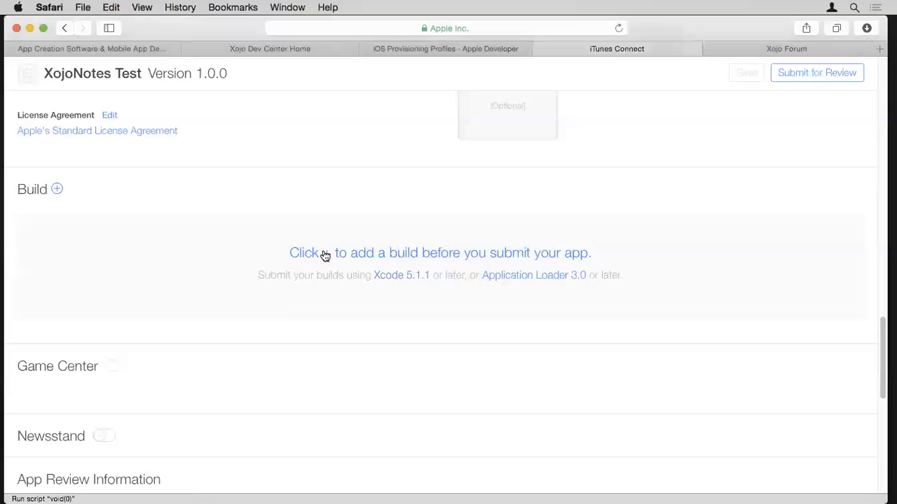
pyautogui.scroll(-3, 285, 270)
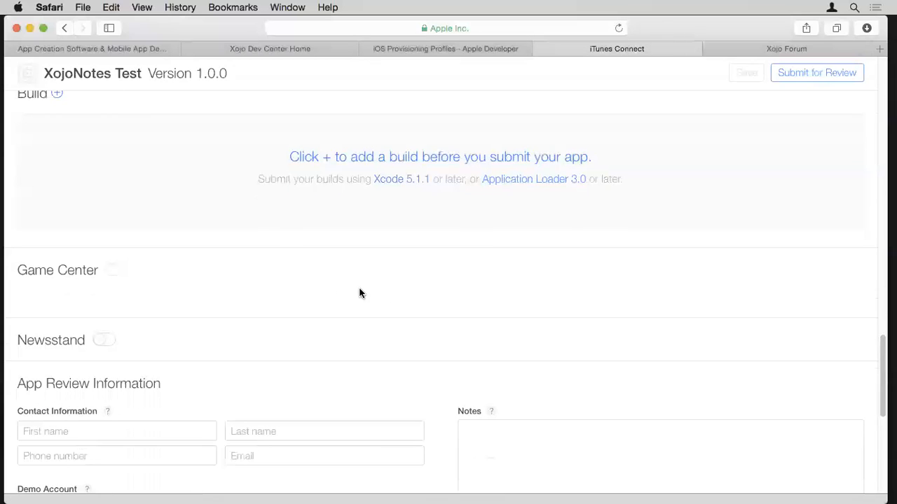
pyautogui.scroll(-2, 451, 316)
pyautogui.scroll(-3, 451, 318)
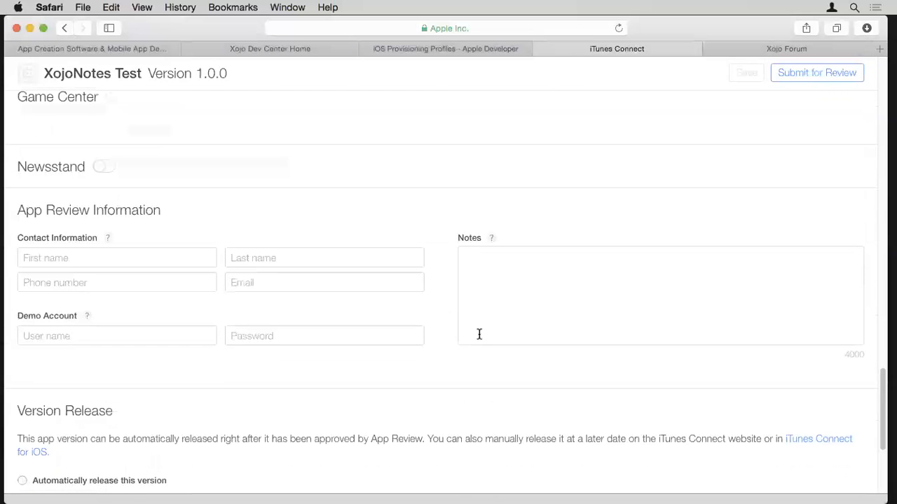
pyautogui.scroll(-2, 350, 310)
pyautogui.scroll(-3, 308, 325)
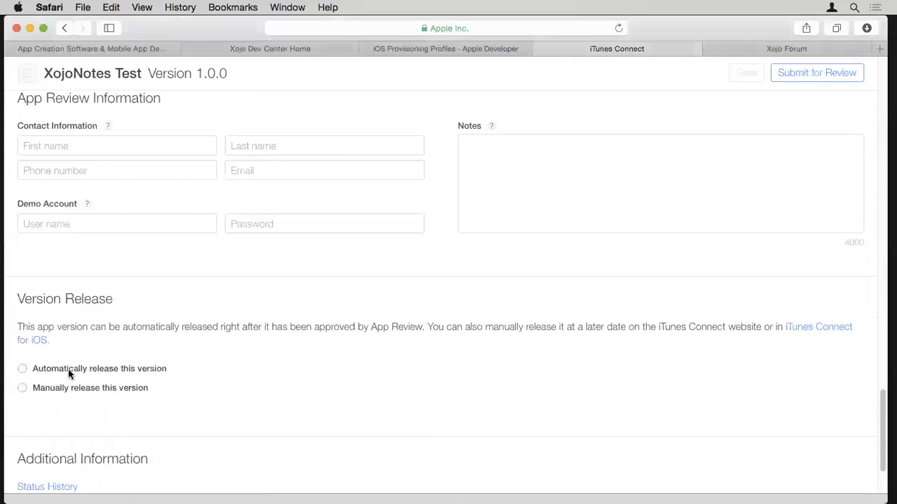
pyautogui.click(22, 390)
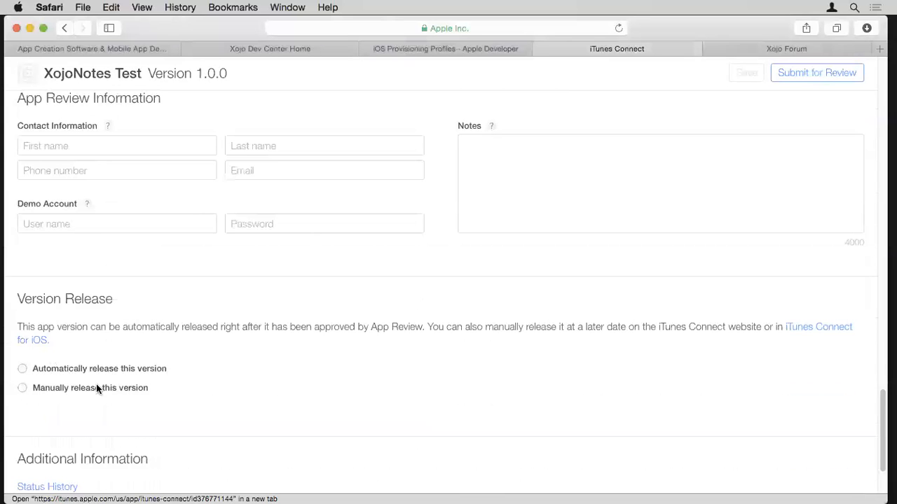
# Review the Additional Information section and the app video preview and screenshots area of XojoNotes Test version 1.0.0.
pyautogui.scroll(-3, 98, 382)
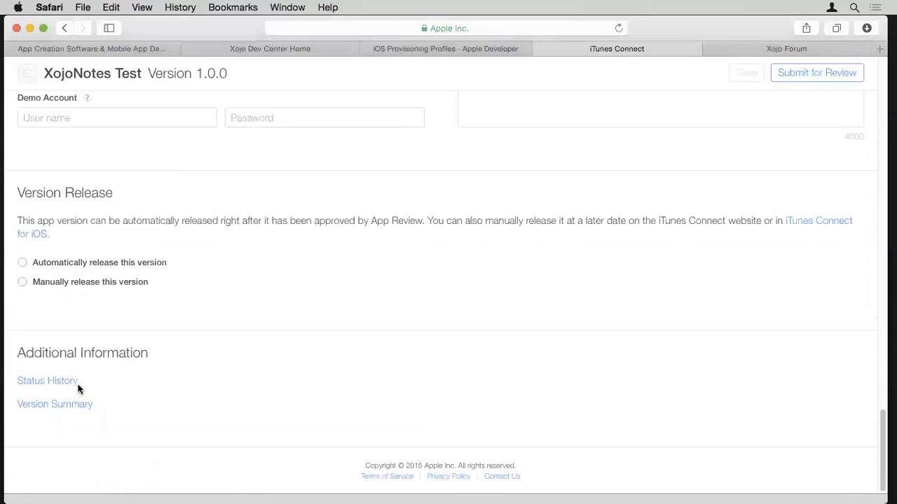
pyautogui.scroll(15, 105, 400)
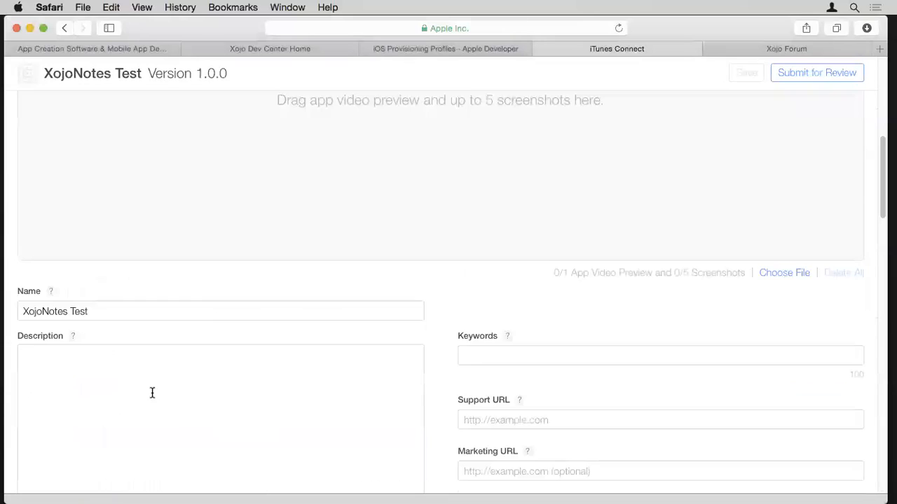
pyautogui.scroll(5, 153, 394)
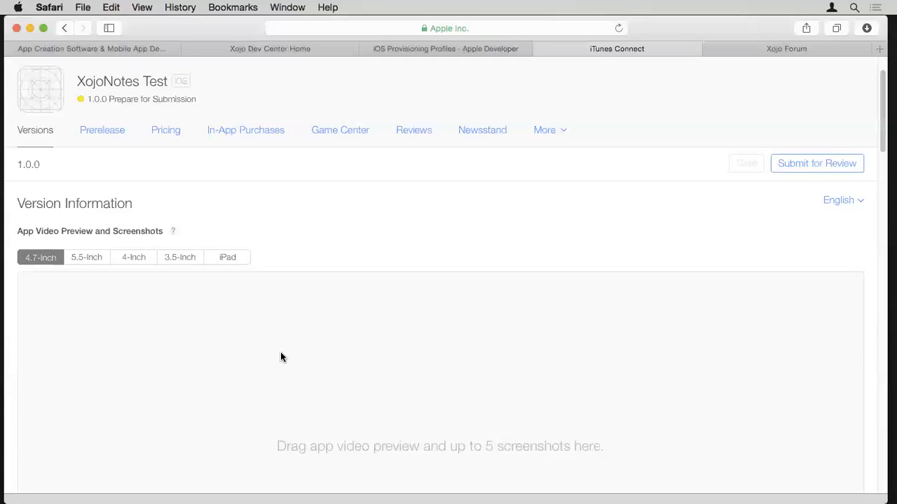
pyautogui.scroll(-3, 280, 357)
pyautogui.scroll(2, 280, 358)
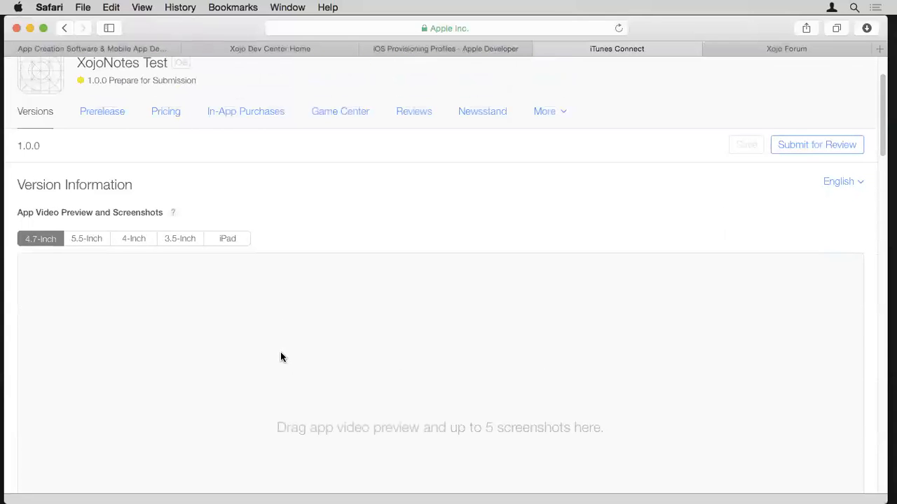
pyautogui.scroll(-5, 335, 344)
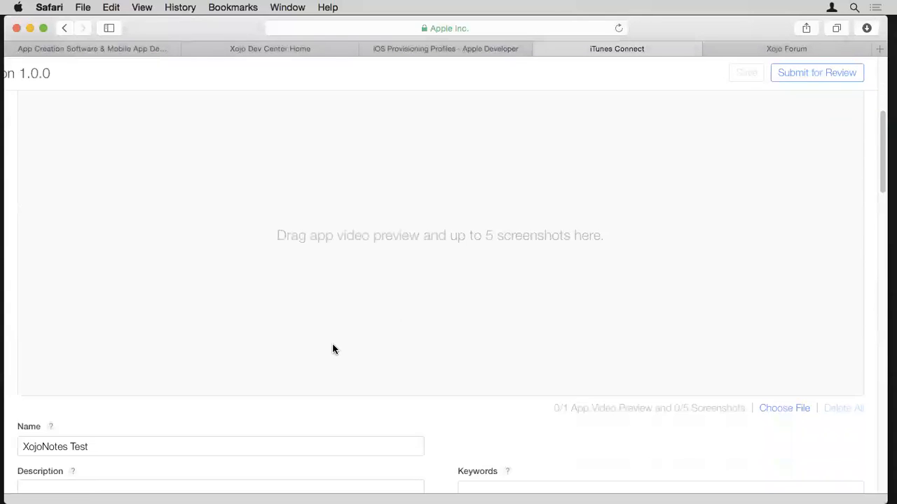
pyautogui.scroll(3, 332, 347)
pyautogui.scroll(-2, 331, 351)
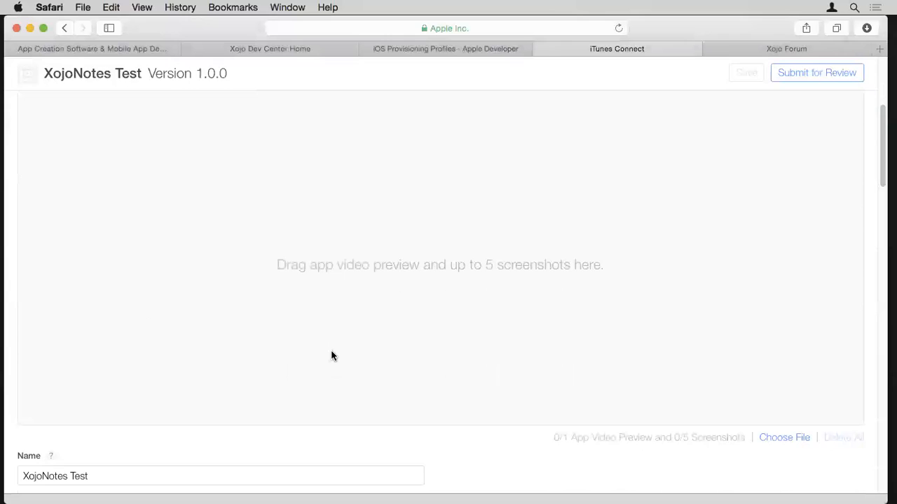
pyautogui.scroll(-3, 332, 356)
pyautogui.scroll(2, 333, 356)
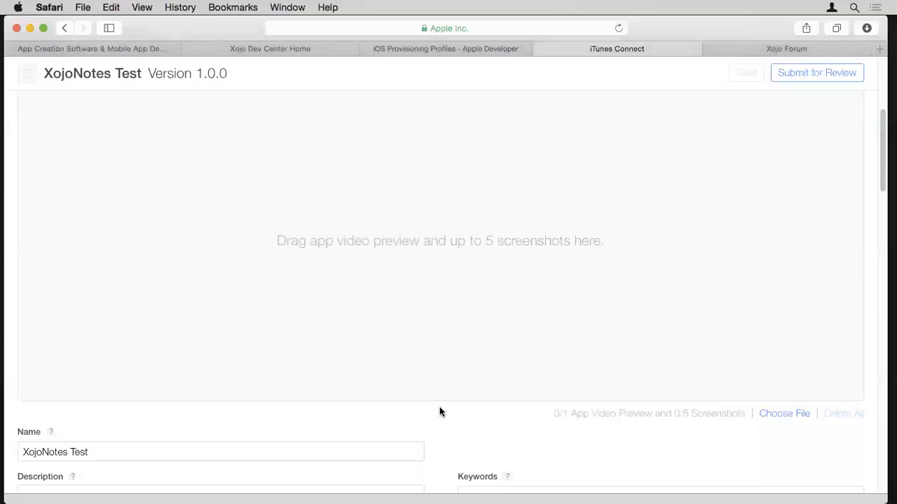
pyautogui.scroll(-2, 440, 412)
pyautogui.scroll(3, 441, 413)
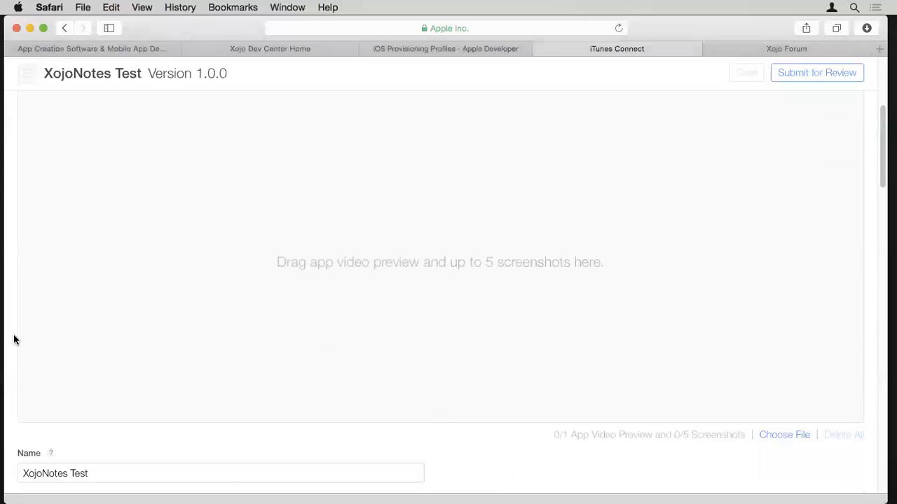
# Show the built XojoNotes.ipa in Finder, and open the Application Loader developer tool from Xcode.
pyautogui.moveTo(3, 339)
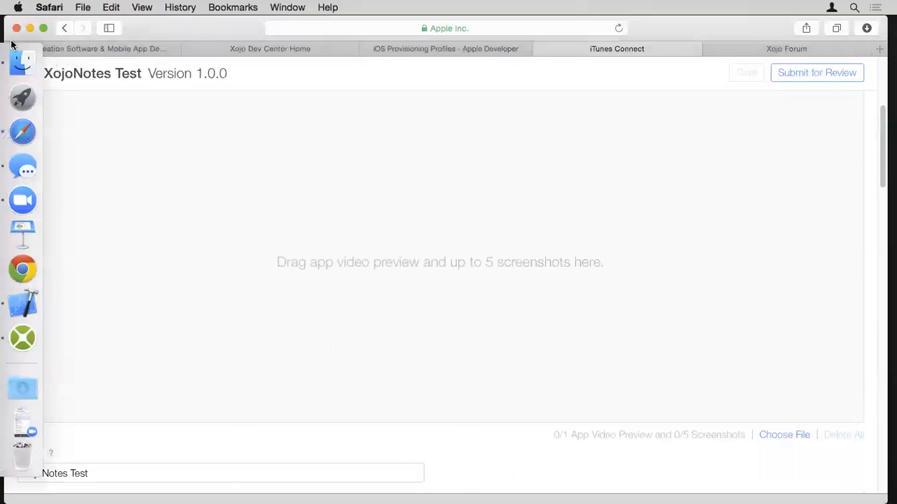
pyautogui.click(21, 63)
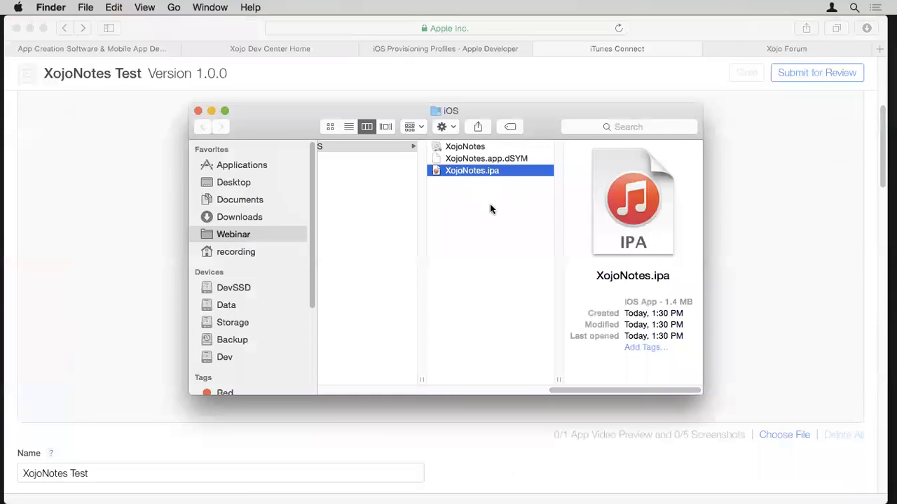
pyautogui.moveTo(4, 289)
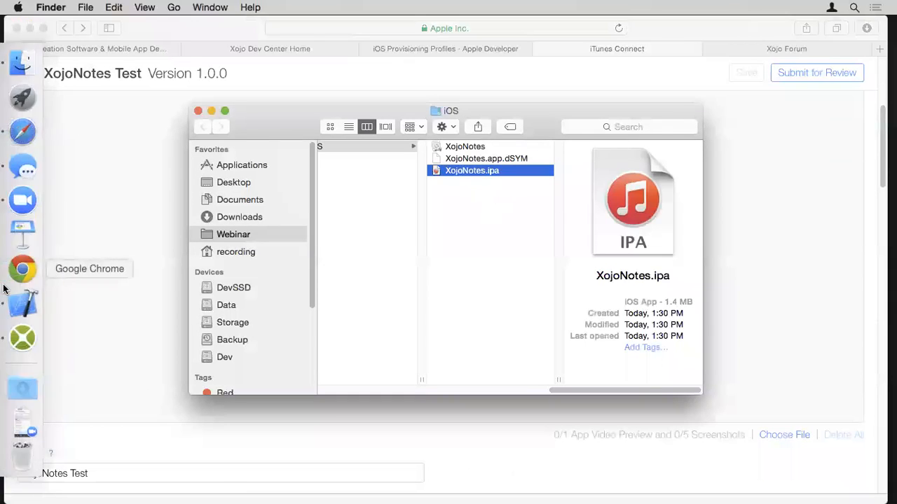
pyautogui.click(21, 304)
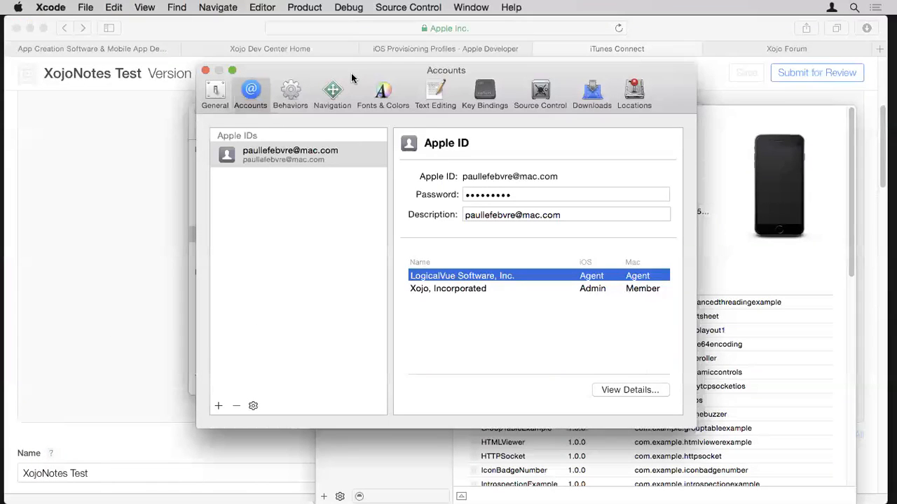
pyautogui.click(47, 9)
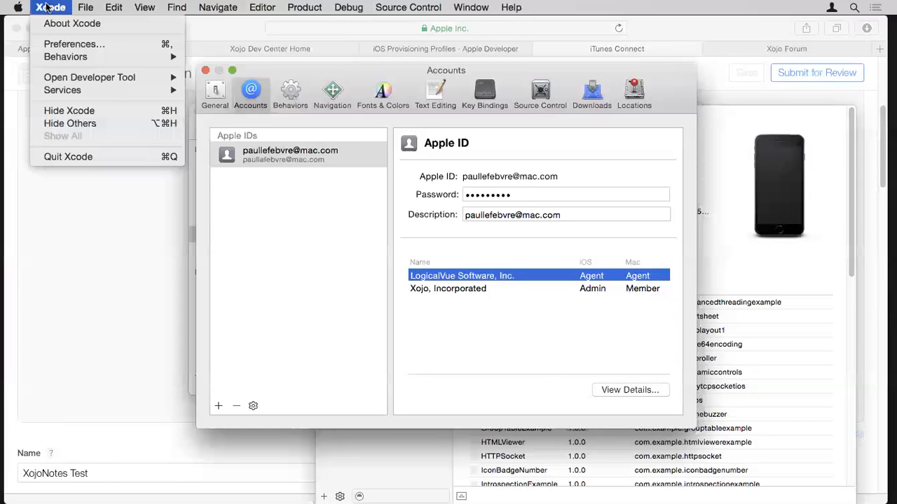
pyautogui.moveTo(112, 81)
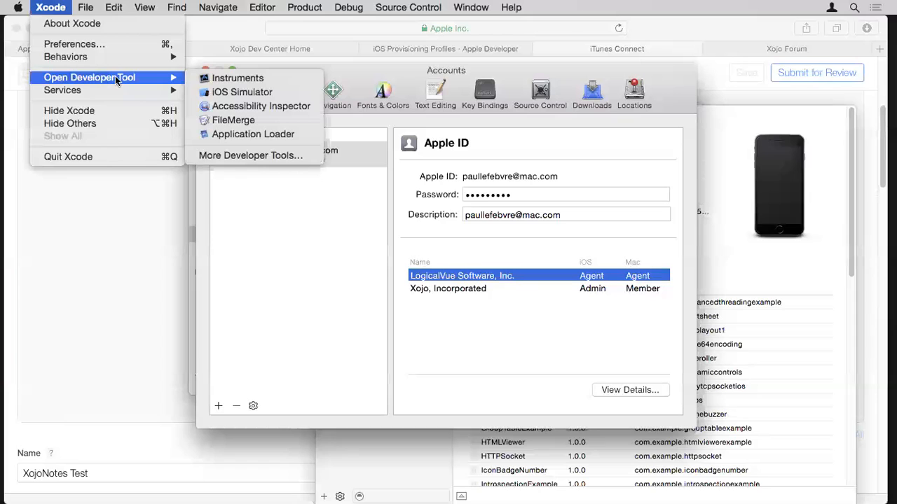
pyautogui.click(278, 134)
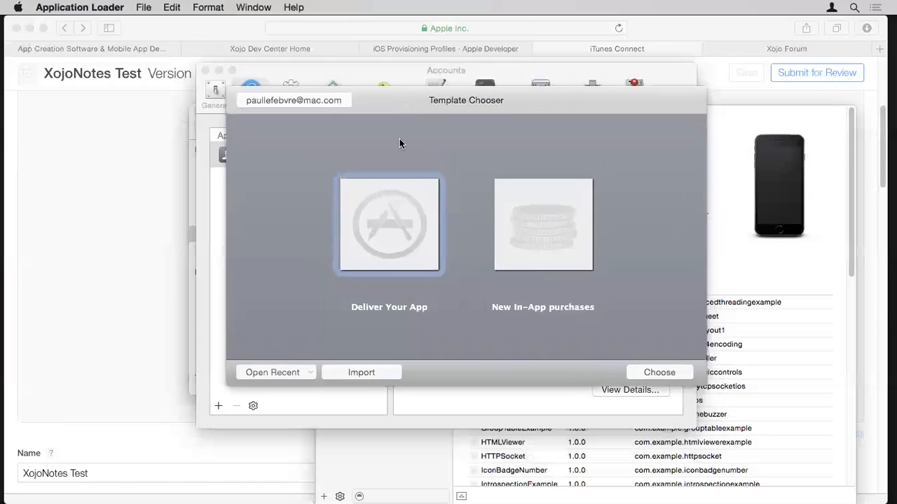
# Try to deliver XojoNotes.ipa from the iOS builds folder with Application Loader's Deliver Your App template.
pyautogui.click(400, 232)
pyautogui.click(660, 372)
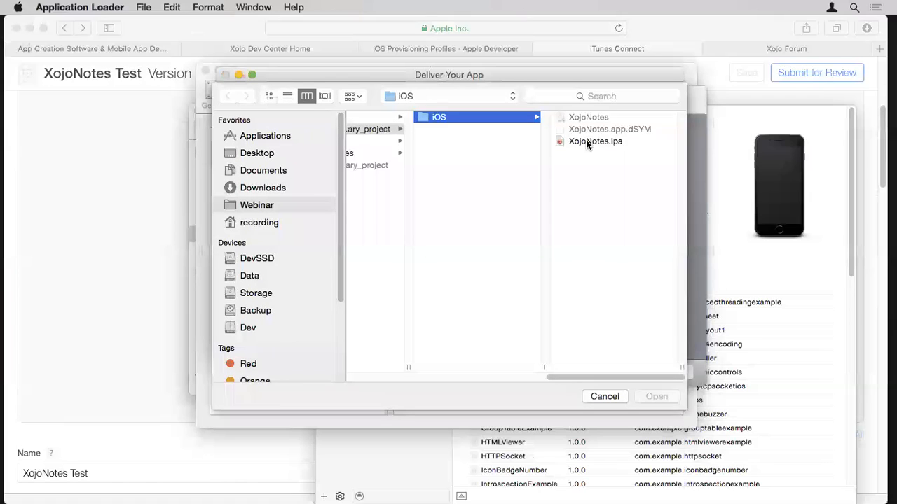
pyautogui.click(583, 143)
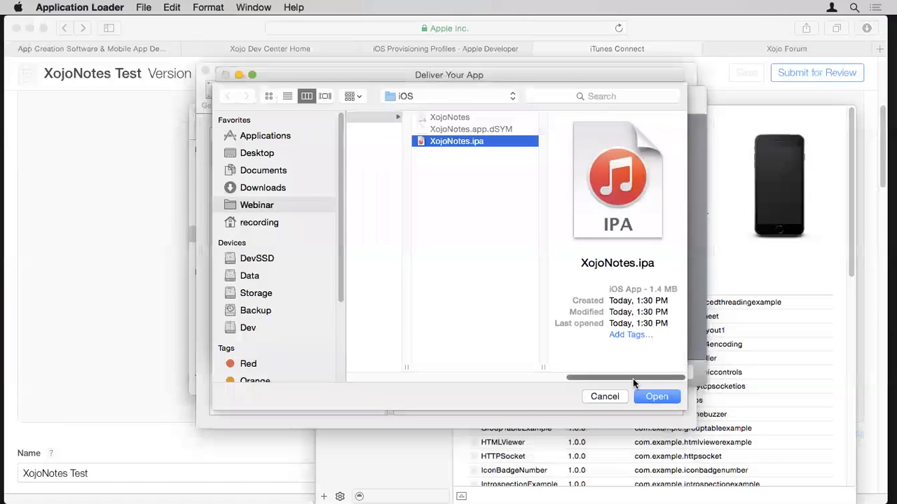
pyautogui.click(662, 396)
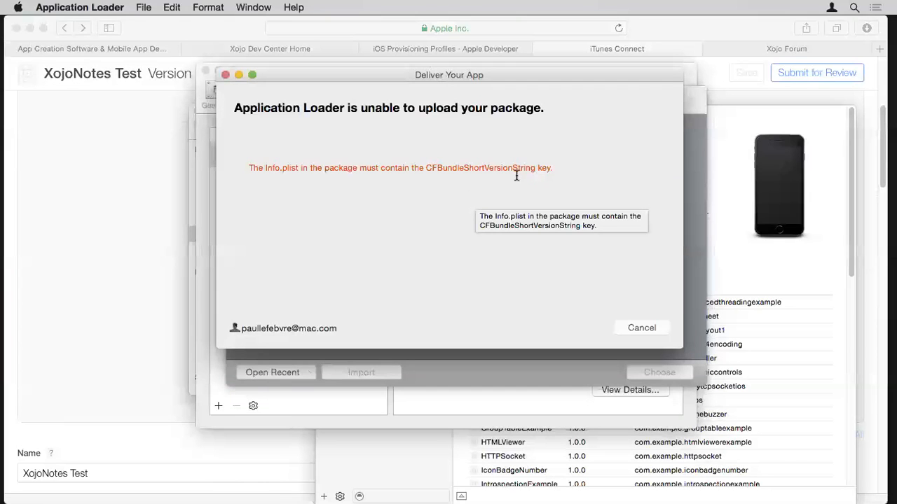
pyautogui.click(643, 328)
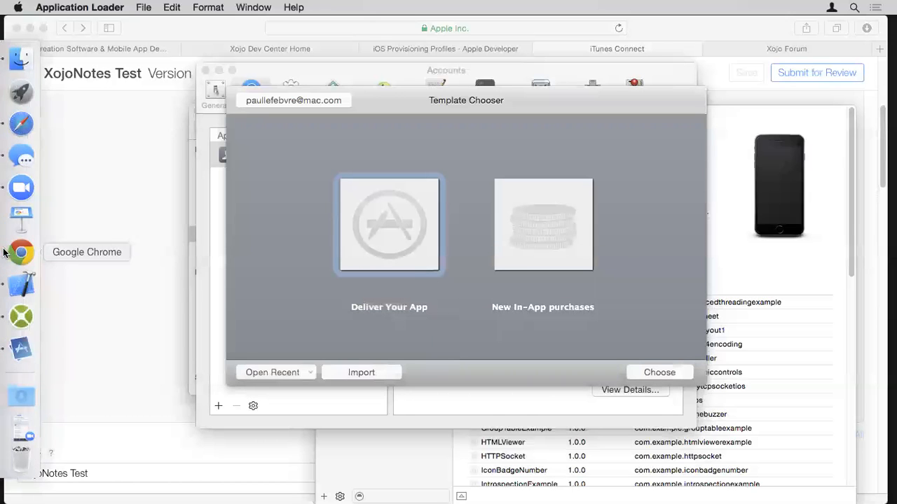
# Switch to Xojo, set the Short Version to 1.0.0 in the shared build settings, and build XojoNotes.
pyautogui.click(16, 316)
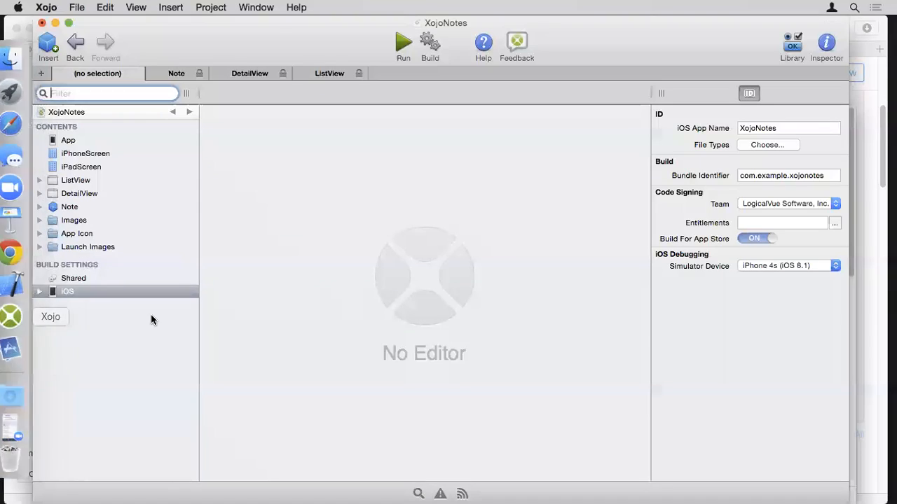
pyautogui.click(87, 278)
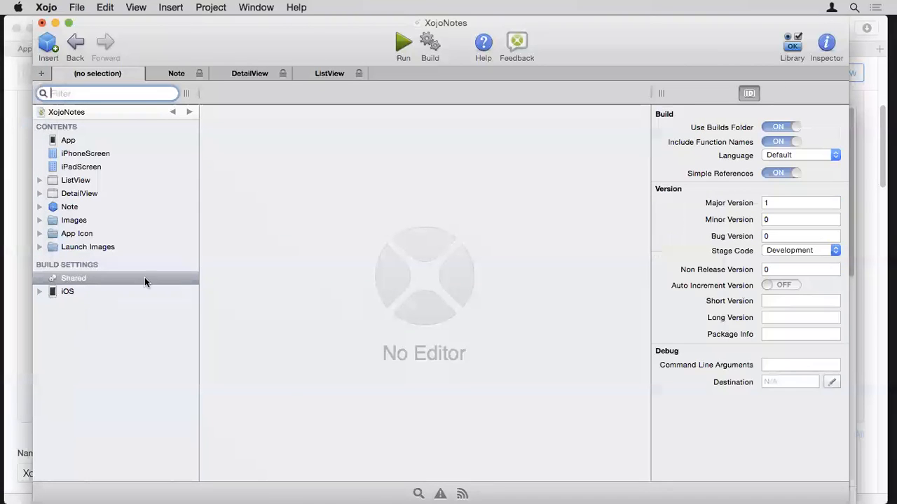
pyautogui.click(790, 301)
pyautogui.write('1.0.1')
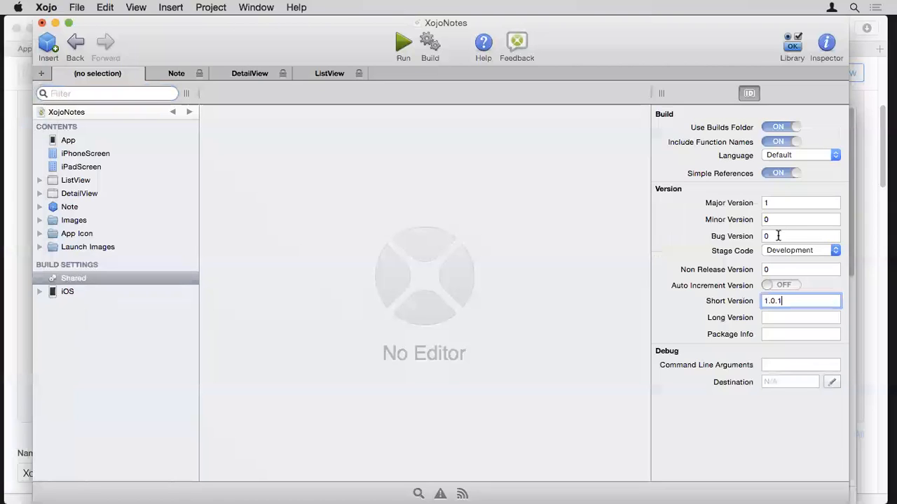
pyautogui.press('BackSpace')
pyautogui.write('0')
pyautogui.click(786, 316)
pyautogui.click(432, 46)
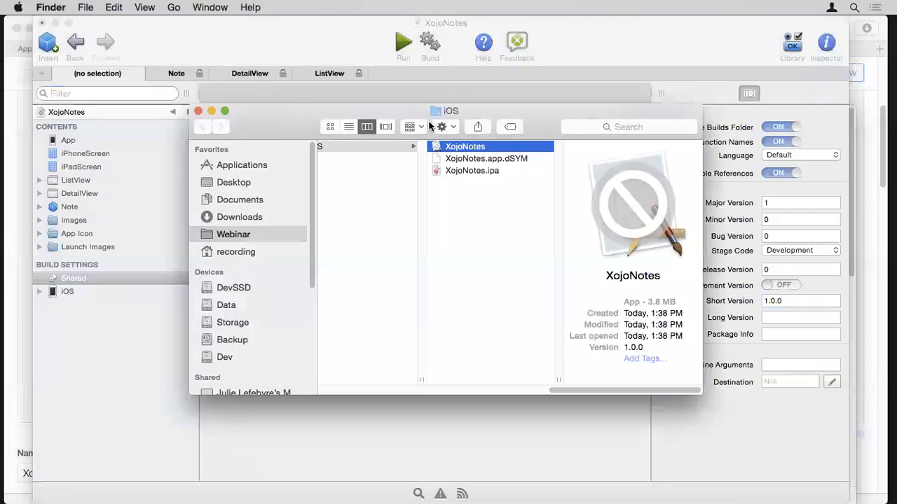
# Switch to Application Loader and try to deliver the 1.0.0 build of XojoNotes.ipa.
pyautogui.click(19, 350)
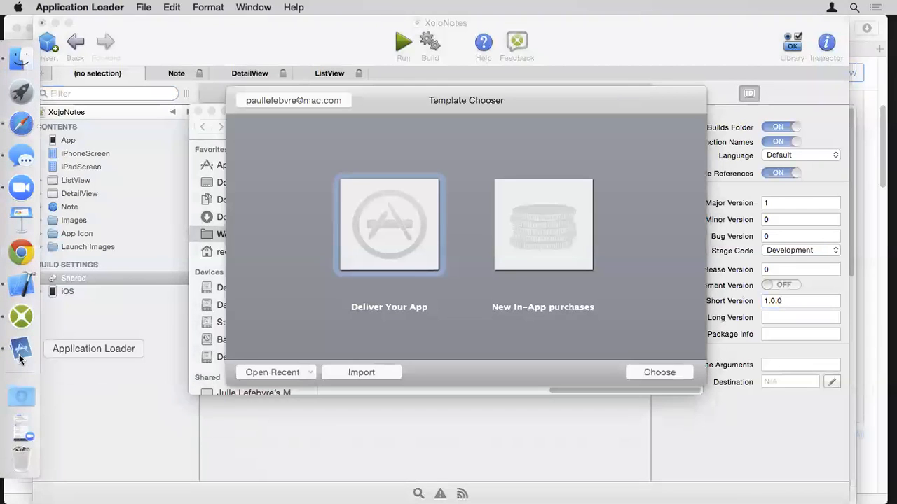
pyautogui.click(657, 372)
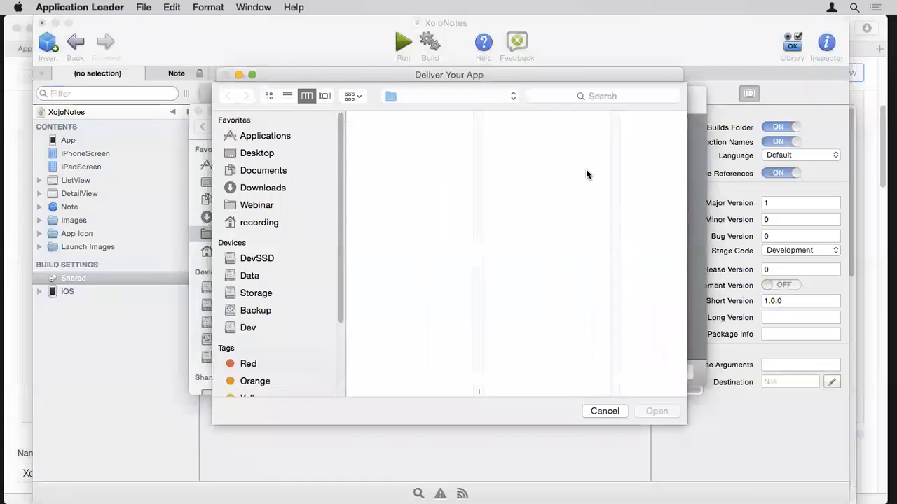
pyautogui.click(666, 411)
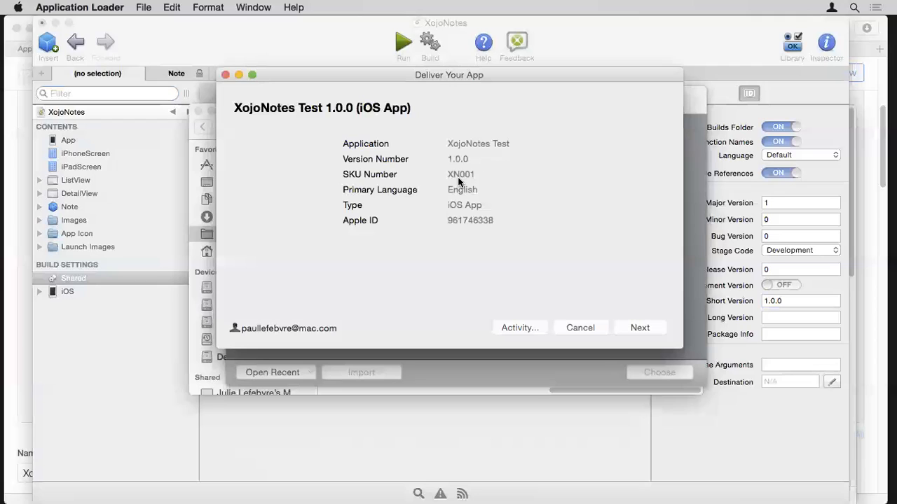
pyautogui.click(636, 326)
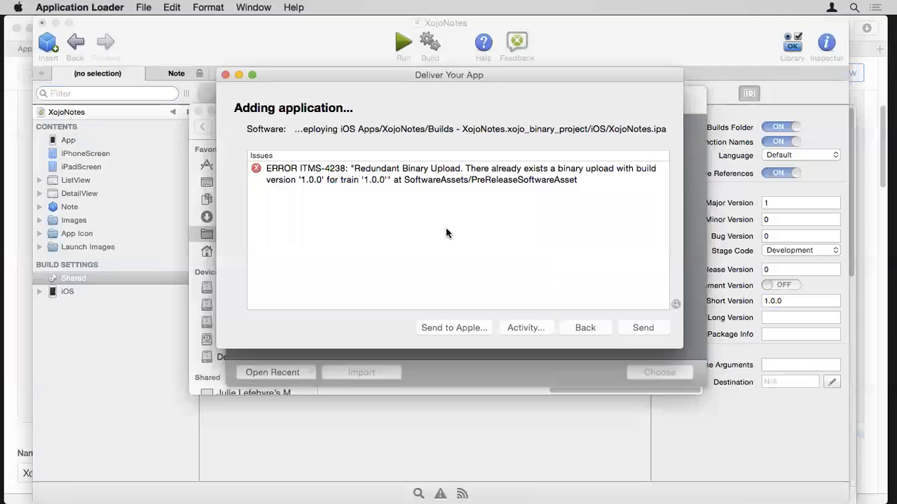
pyautogui.click(583, 327)
pyautogui.click(586, 330)
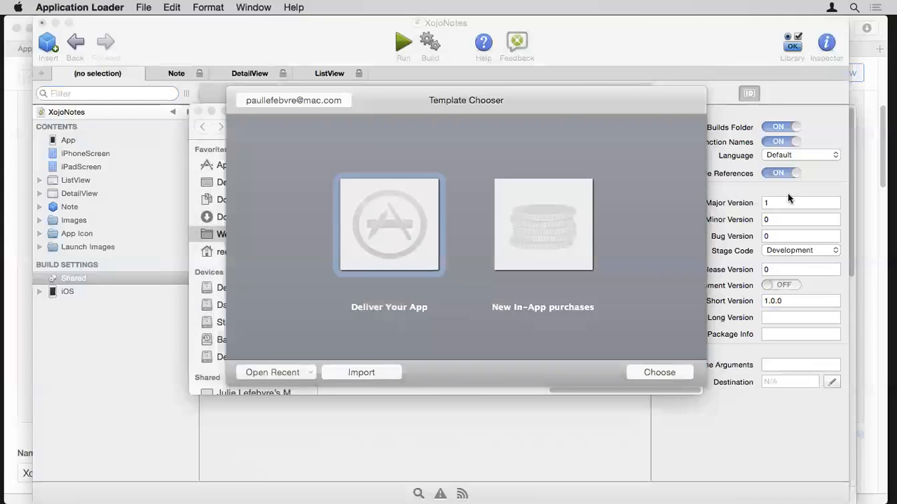
# Switch to Xojo, set the Bug Version to 1 and the Short Version to 1.0.1, and rebuild XojoNotes.
pyautogui.click(805, 187)
pyautogui.click(771, 236)
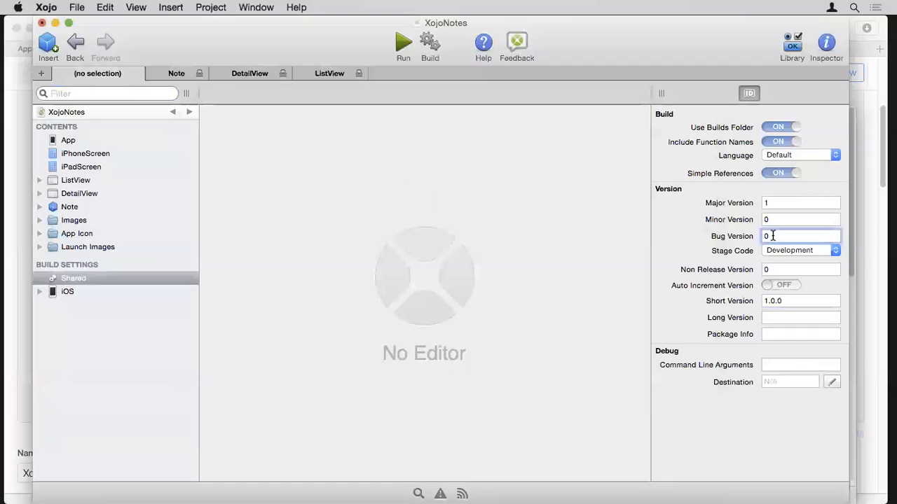
pyautogui.press('BackSpace')
pyautogui.write('1')
pyautogui.click(797, 301)
pyautogui.press('BackSpace')
pyautogui.write('1')
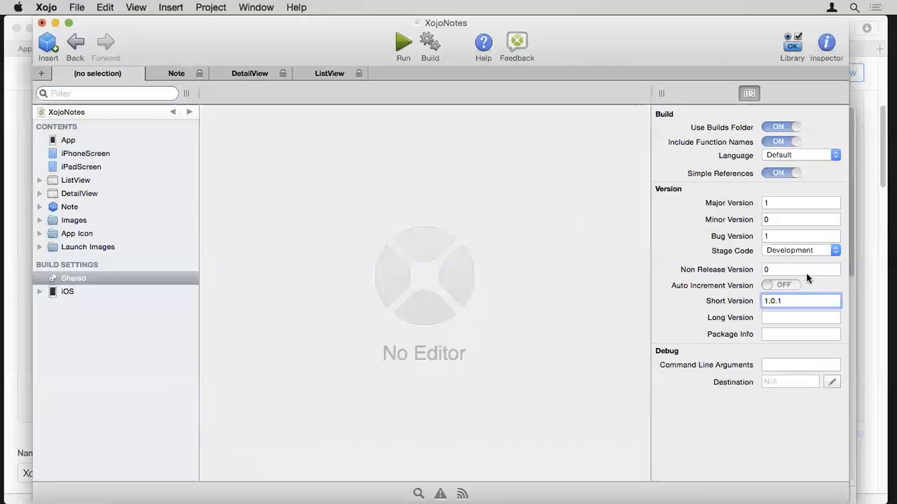
pyautogui.click(783, 317)
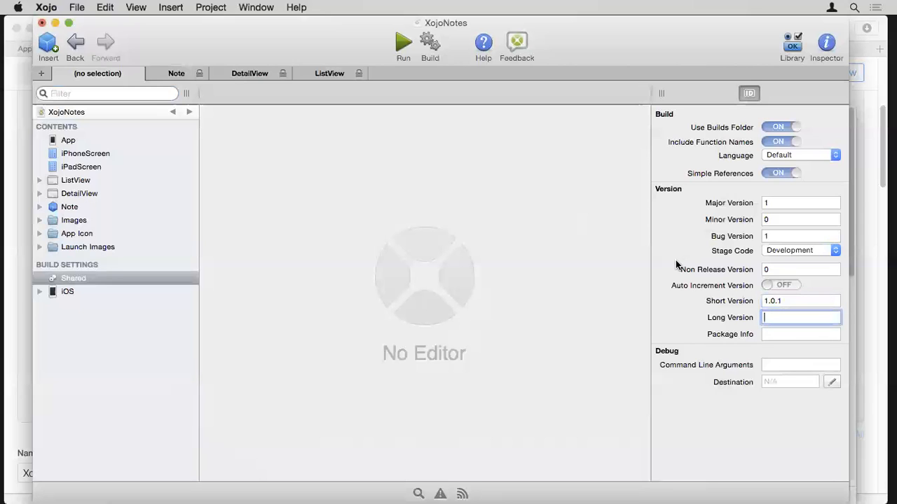
pyautogui.click(426, 44)
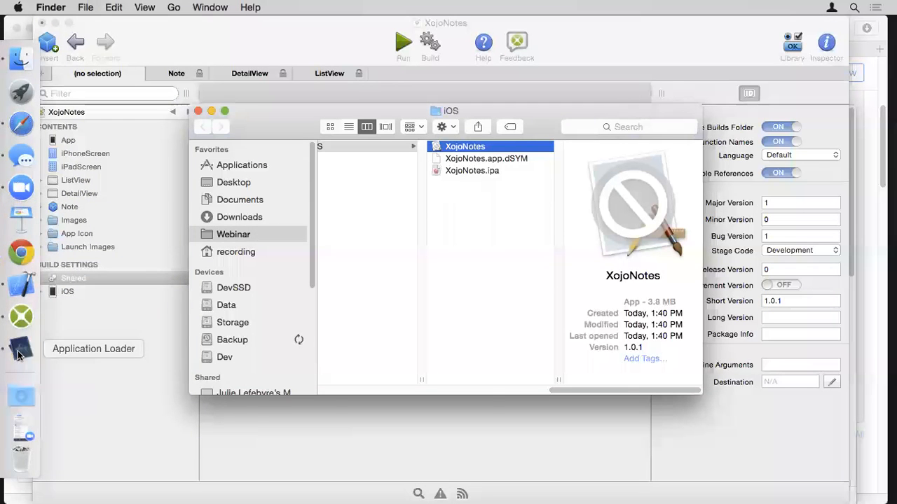
# Switch to Application Loader and deliver the 1.0.1 build of XojoNotes.ipa from the iOS builds folder to the iTunes Store.
pyautogui.click(19, 350)
pyautogui.click(637, 371)
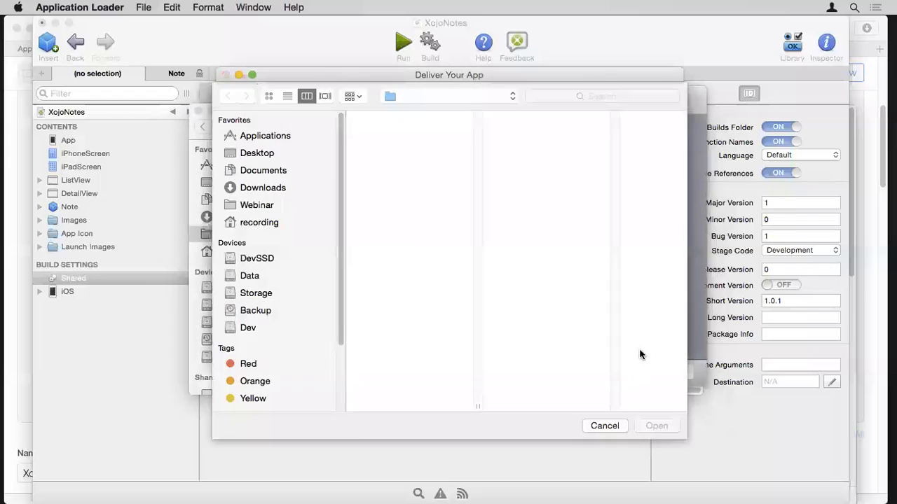
pyautogui.click(576, 142)
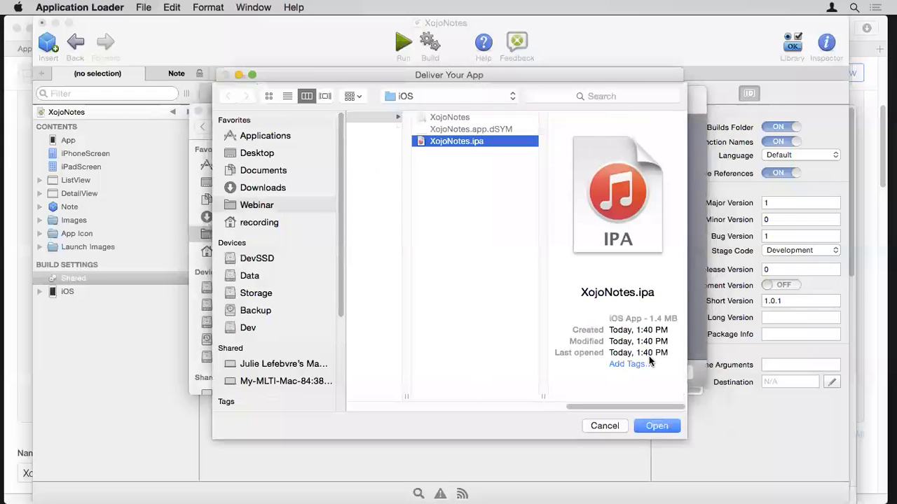
pyautogui.click(659, 427)
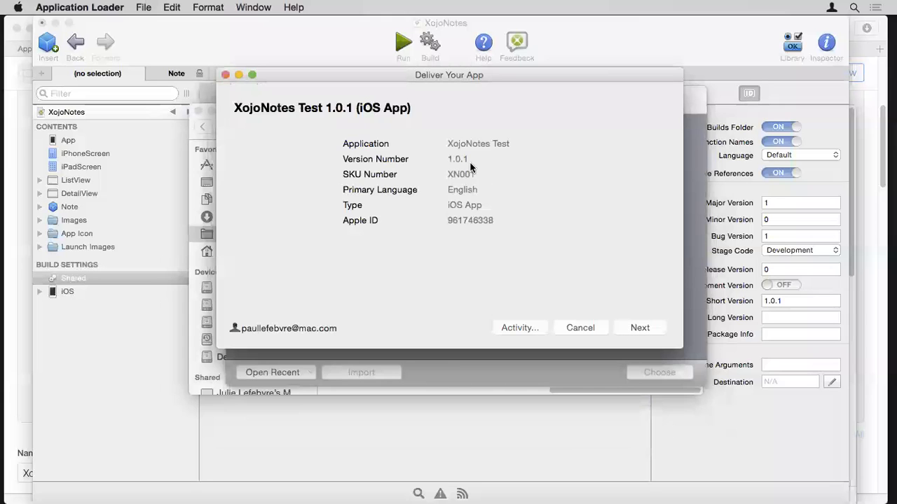
pyautogui.click(639, 330)
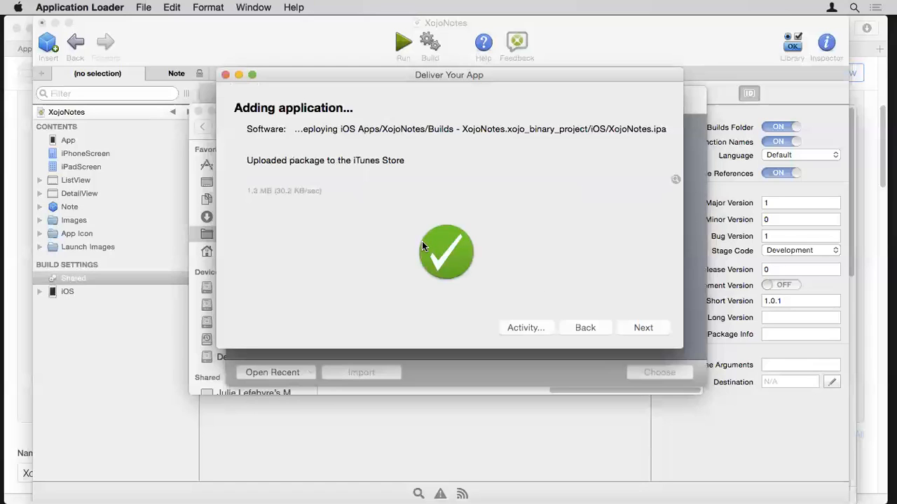
pyautogui.click(641, 327)
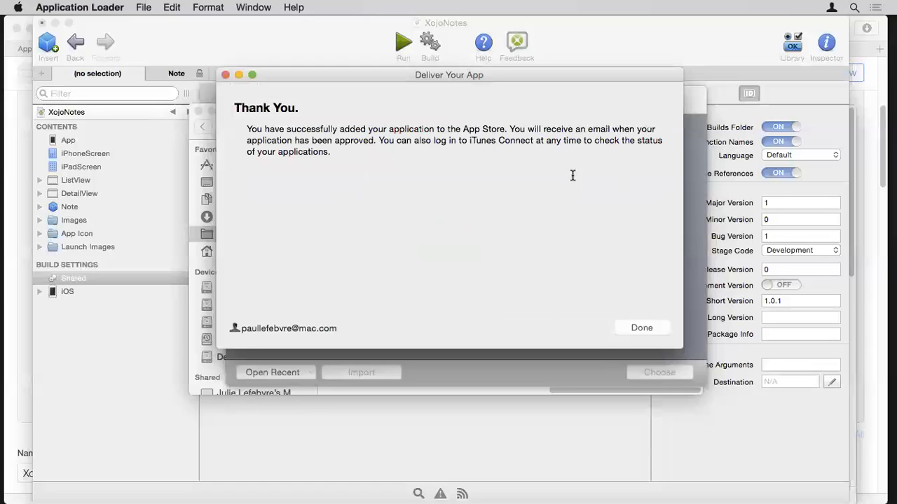
pyautogui.click(659, 327)
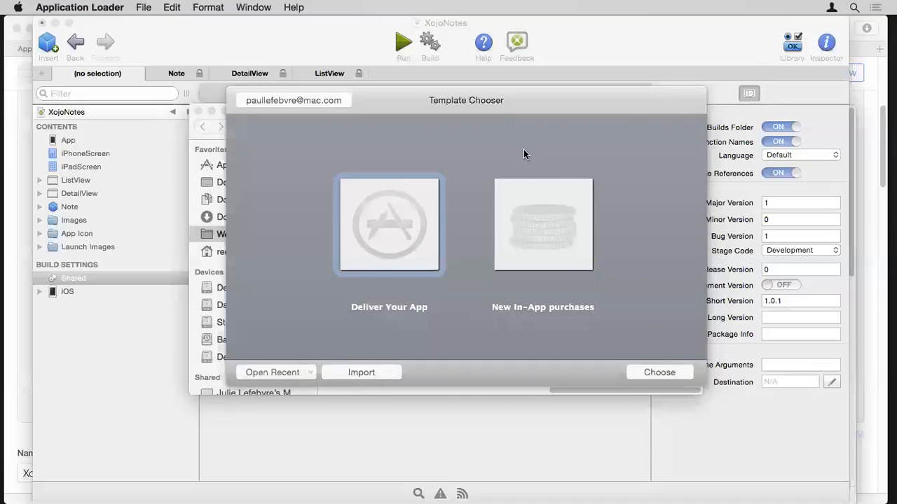
pyautogui.moveTo(495, 100); pyautogui.dragTo(473, 117)
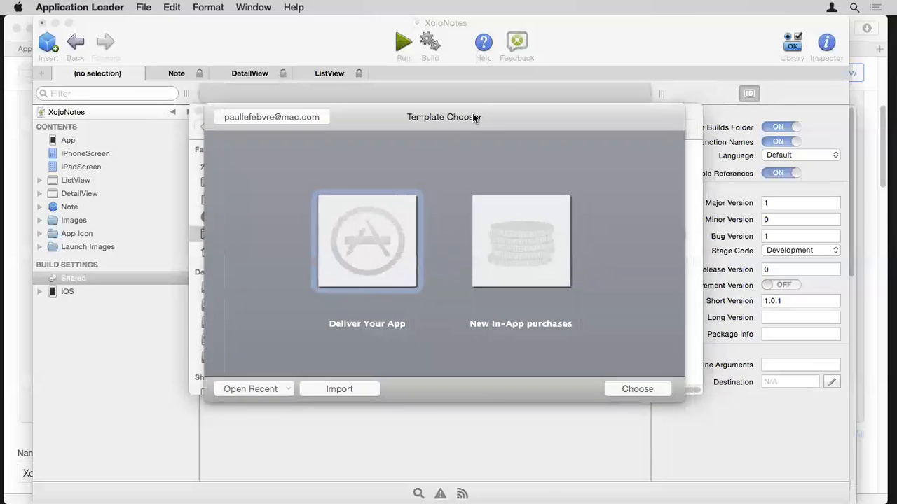
# Switch to Safari and reload the XojoNotes Test page in iTunes Connect.
pyautogui.moveTo(3, 169)
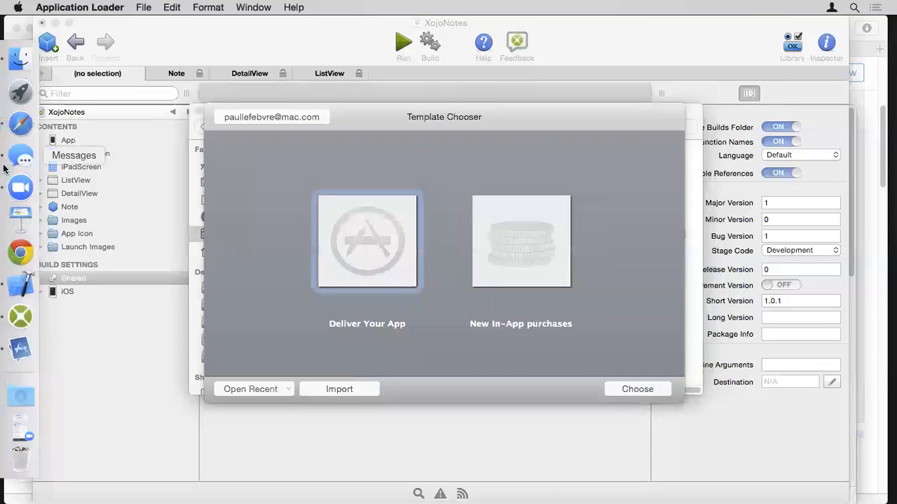
pyautogui.click(16, 121)
pyautogui.scroll(5, 351, 274)
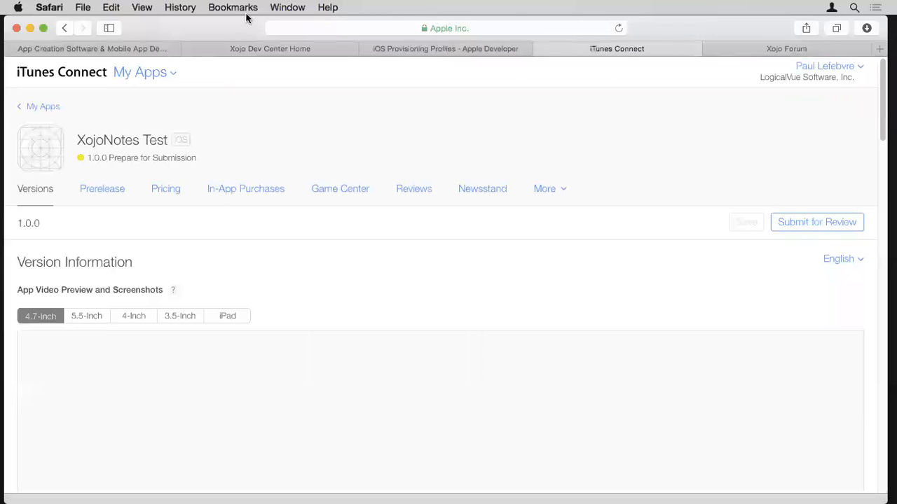
pyautogui.click(618, 28)
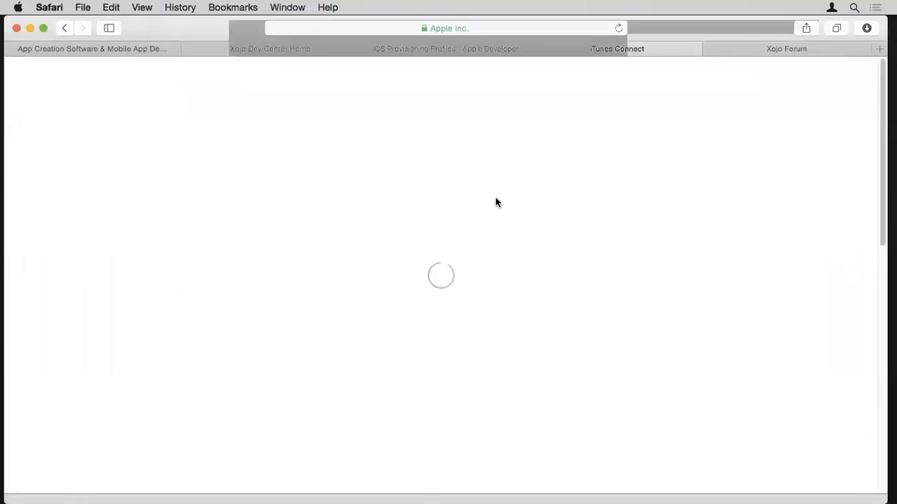
# Add build 1.0.1 to XojoNotes Test version 1.0.0 and save the version.
pyautogui.scroll(-5, 375, 267)
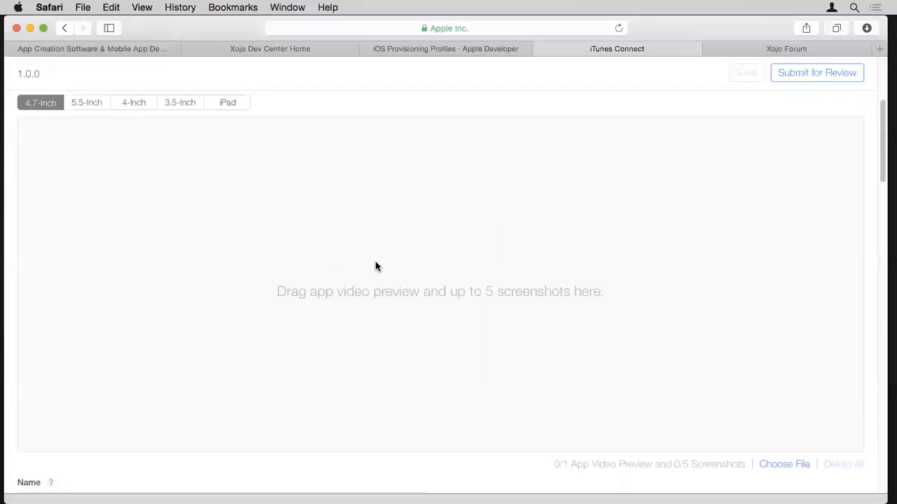
pyautogui.scroll(-10, 375, 266)
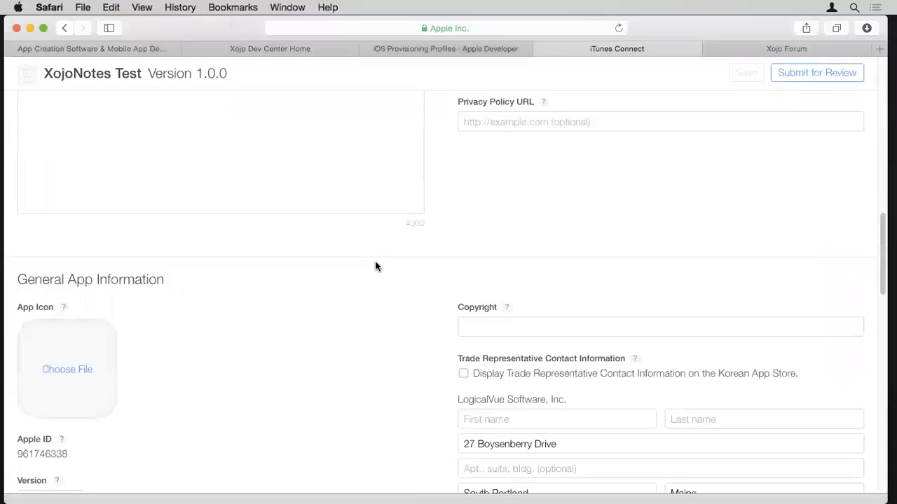
pyautogui.scroll(-5, 375, 267)
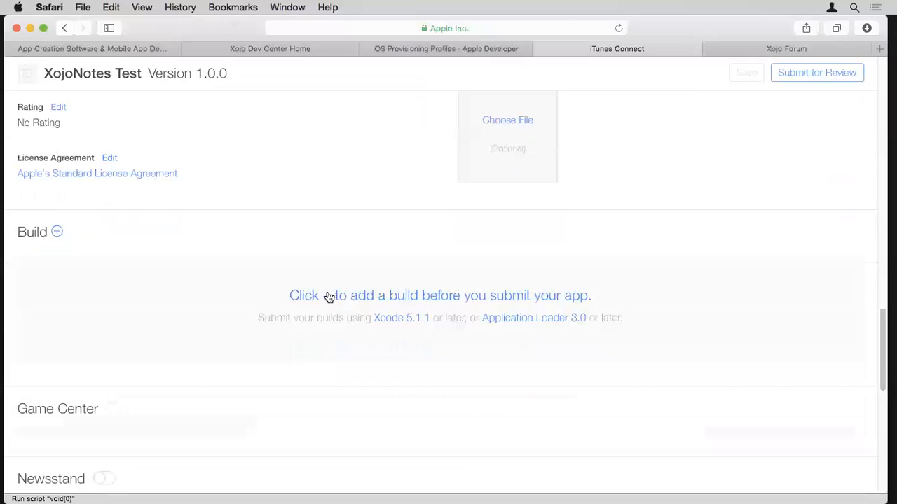
pyautogui.click(328, 298)
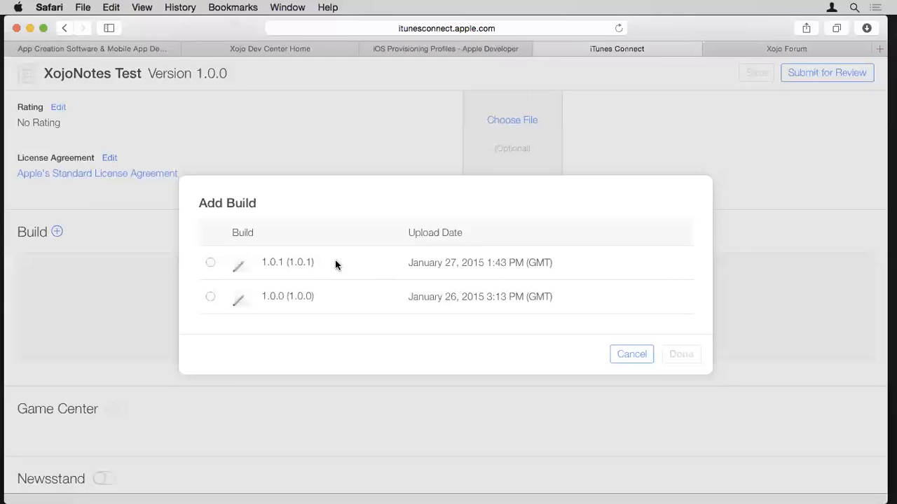
pyautogui.click(211, 263)
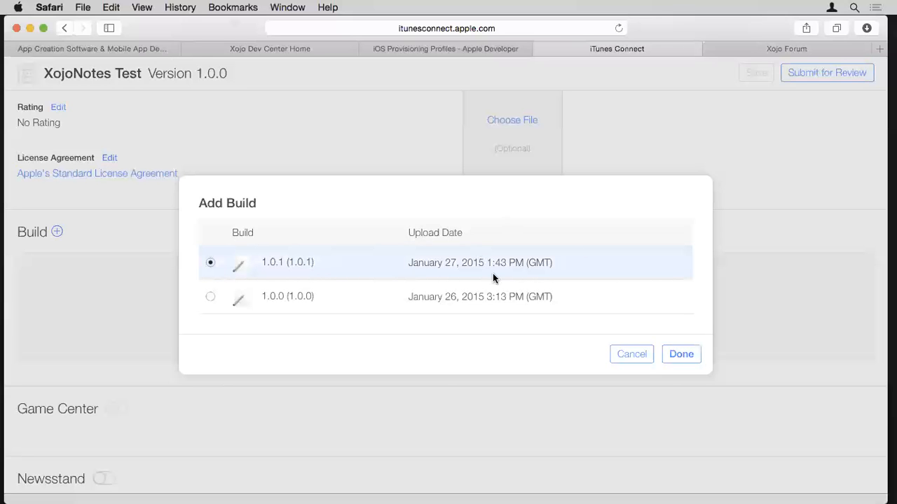
pyautogui.click(677, 353)
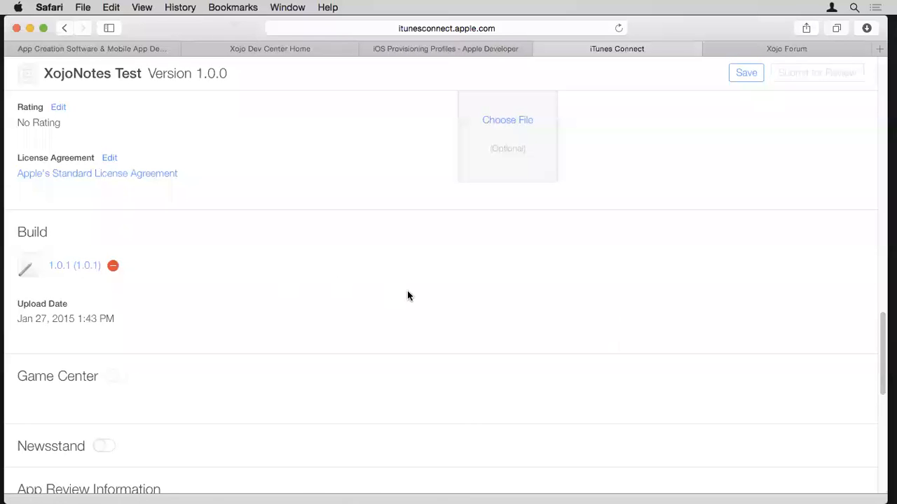
pyautogui.scroll(15, 410, 296)
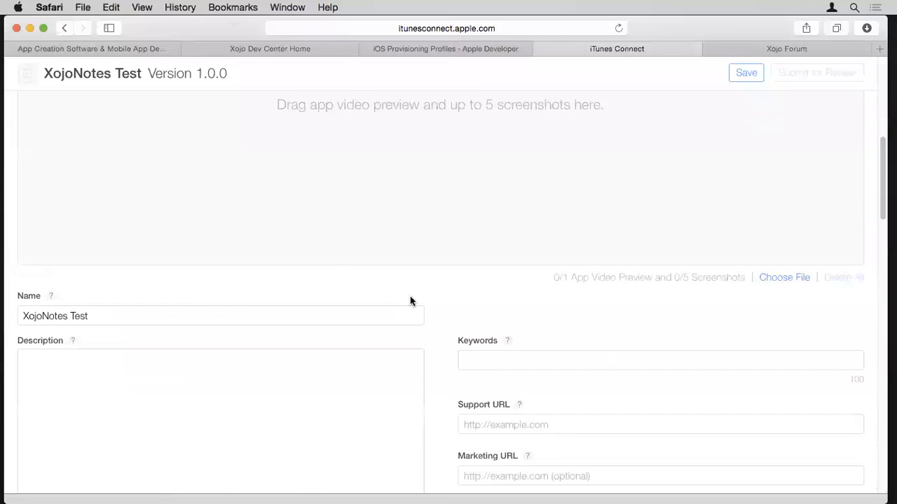
pyautogui.scroll(5, 407, 297)
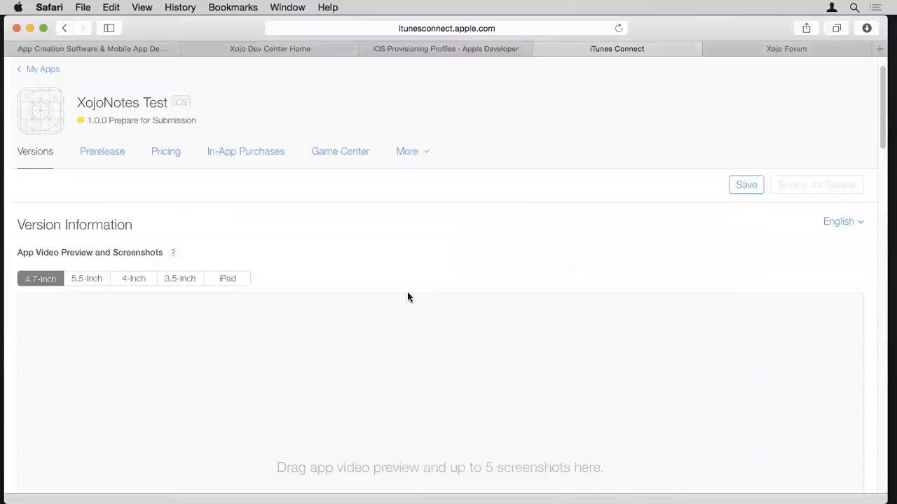
pyautogui.click(742, 187)
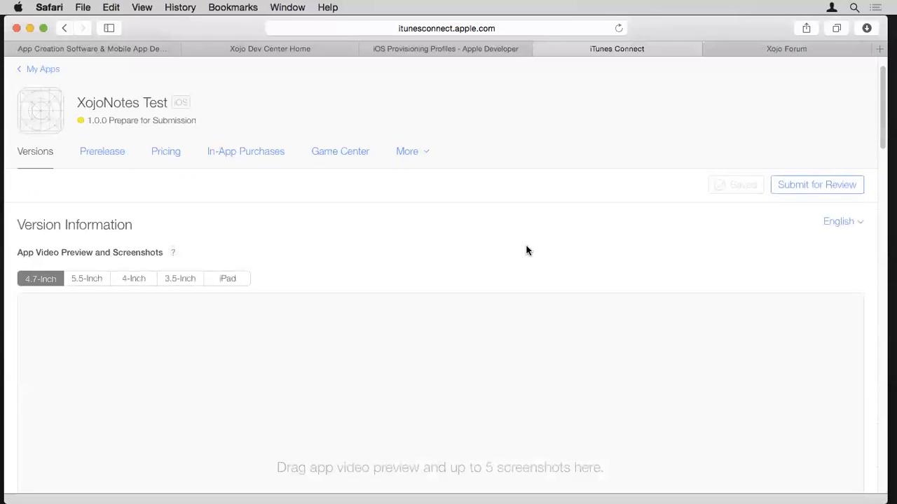
# Open the Submitting to the App Store article in the Xojo Dev Center and review its Submit for Review section.
pyautogui.click(276, 48)
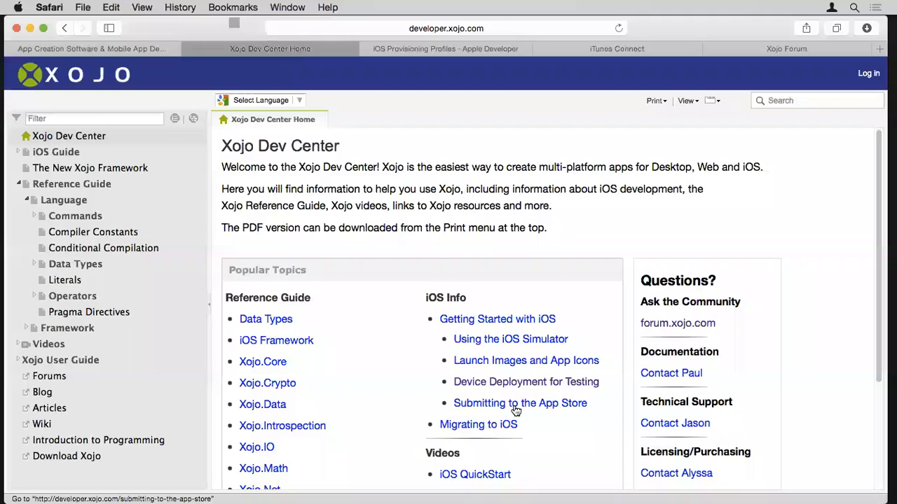
pyautogui.scroll(-1, 499, 406)
pyautogui.click(499, 389)
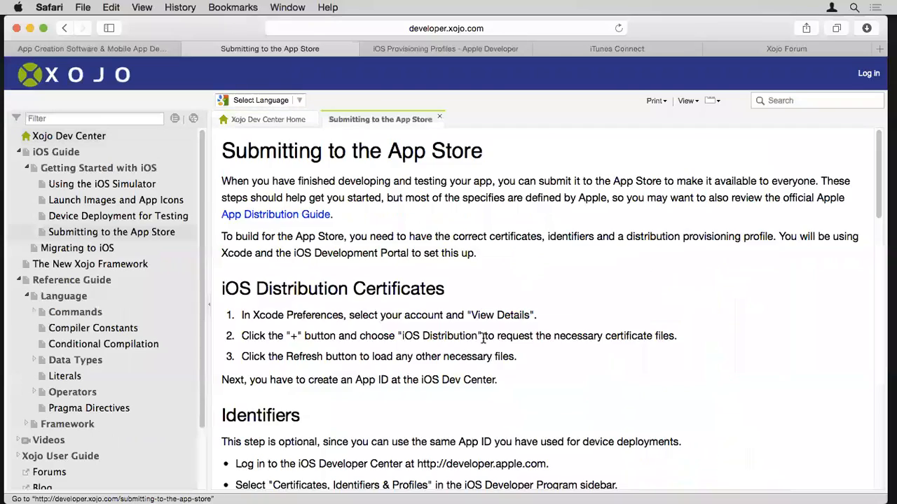
pyautogui.scroll(-15, 432, 263)
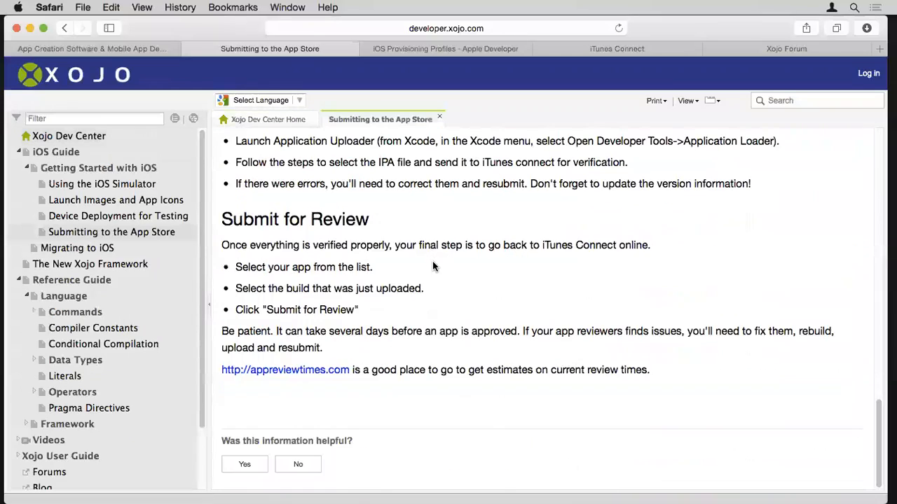
# Open the article's appreviewtimes.com link in a new tab and examine the average iOS App Store review time.
pyautogui.keyDown('super'); pyautogui.click(324, 370); pyautogui.keyUp('super')
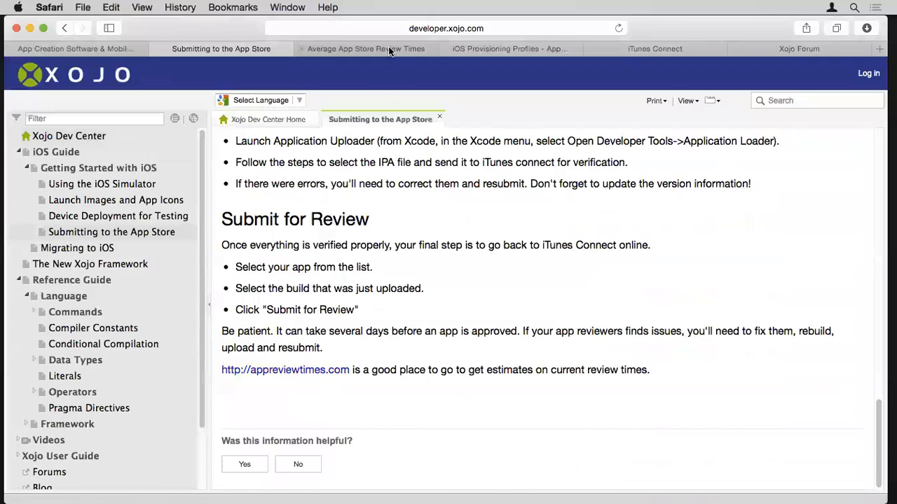
pyautogui.click(389, 48)
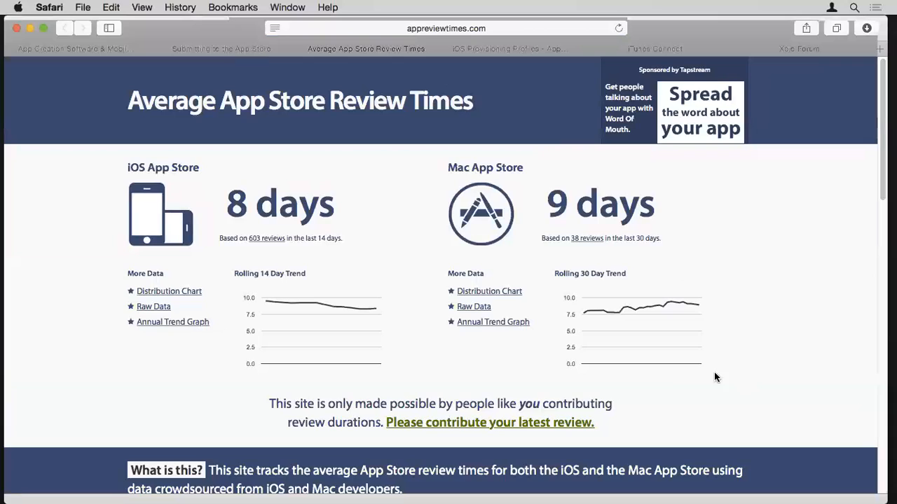
pyautogui.moveTo(293, 322)
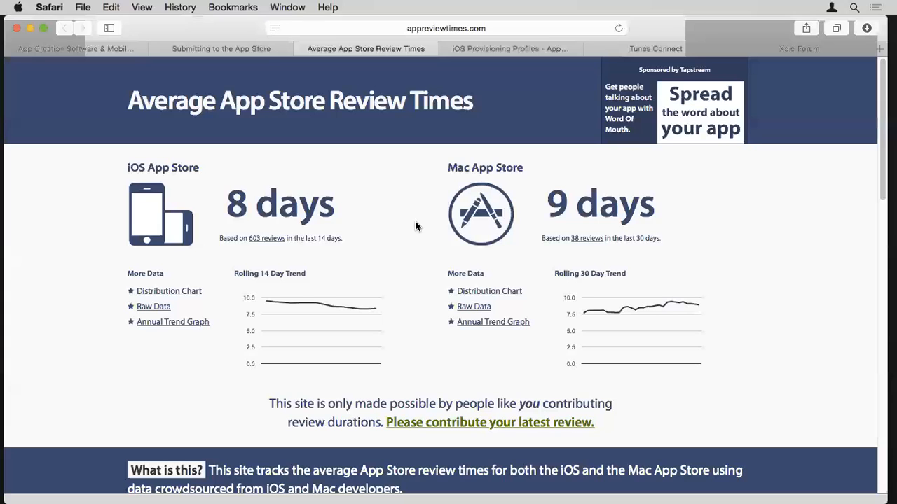
# Switch to Xojo and show the iOS build settings of XojoNotes.
pyautogui.moveTo(4, 238)
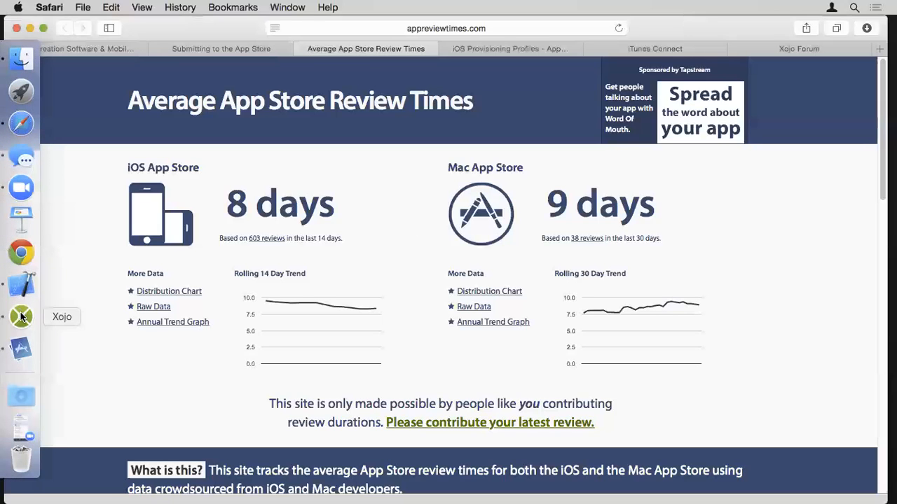
pyautogui.click(21, 316)
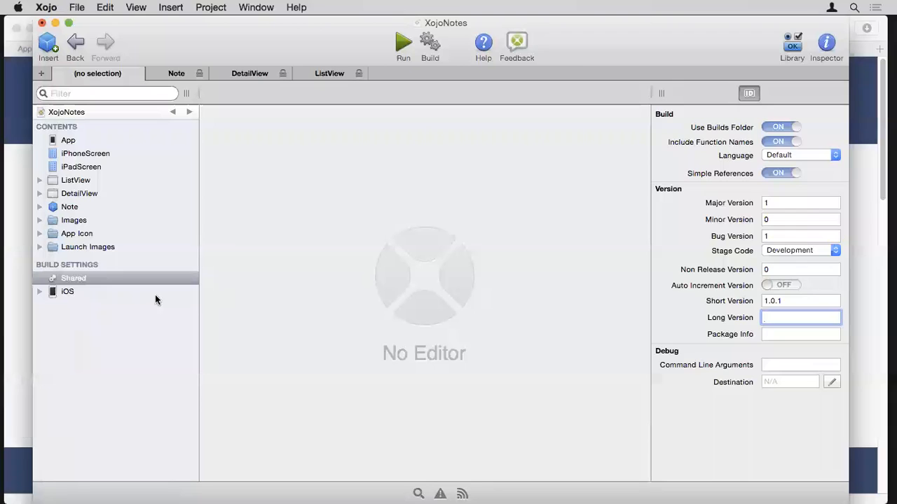
pyautogui.click(109, 291)
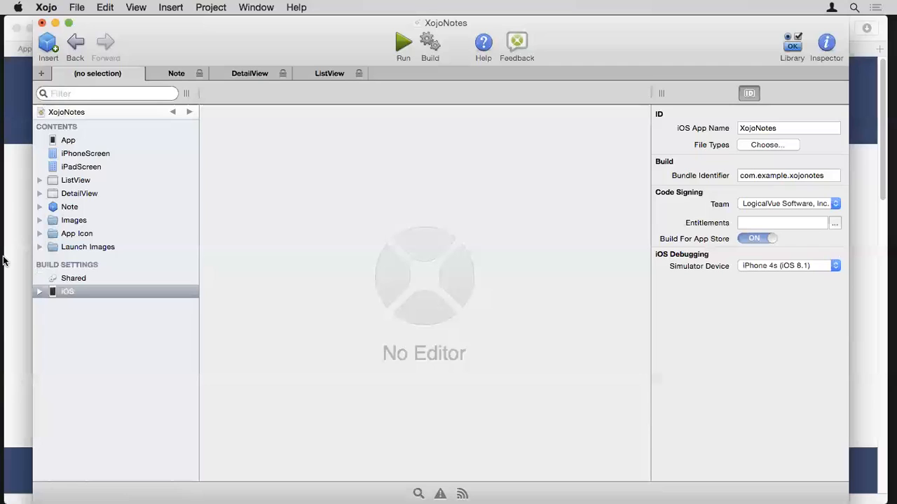
# Switch to Finder and bring the window showing the Utilities folder to the front, over the iOS builds window.
pyautogui.moveTo(186, 266)
pyautogui.moveTo(3, 191)
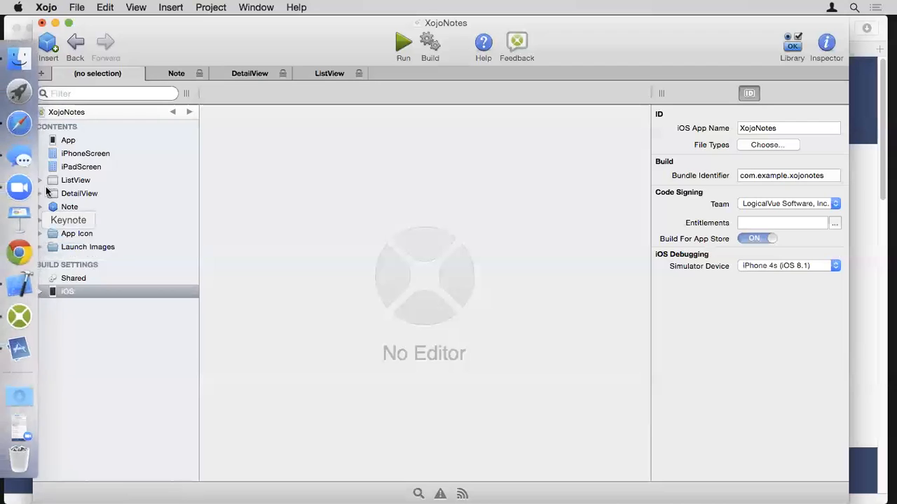
pyautogui.click(20, 41)
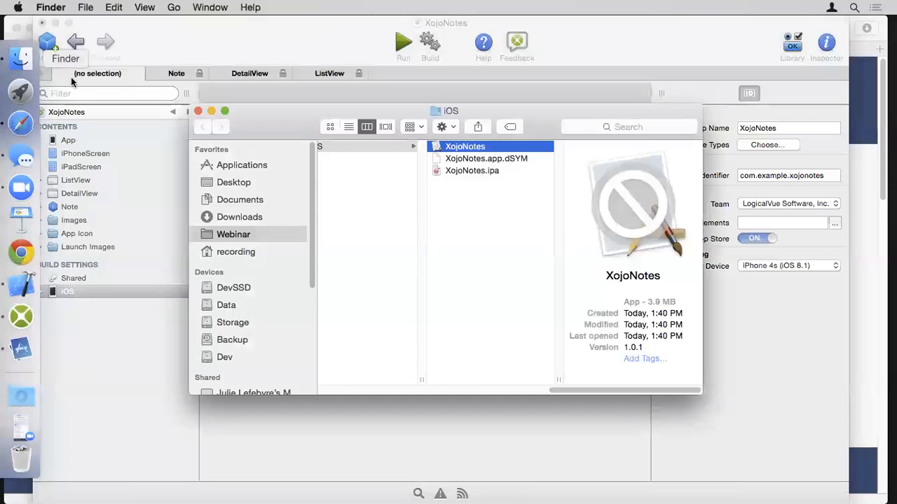
pyautogui.moveTo(550, 114); pyautogui.dragTo(569, 114)
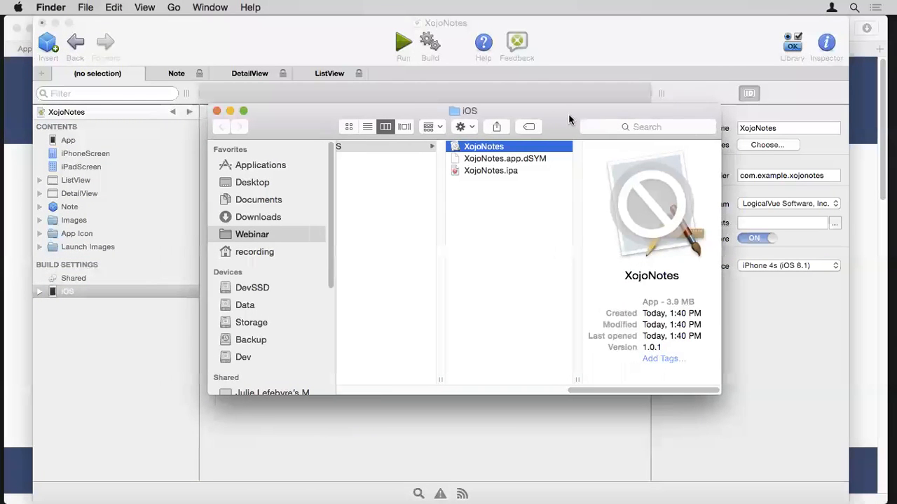
pyautogui.press('super+grave')
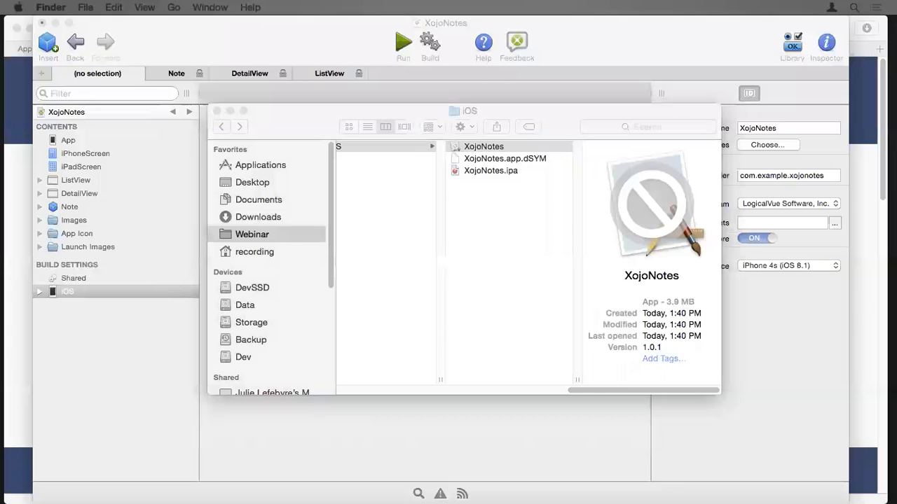
pyautogui.click(840, 249)
pyautogui.moveTo(729, 211); pyautogui.dragTo(521, 164)
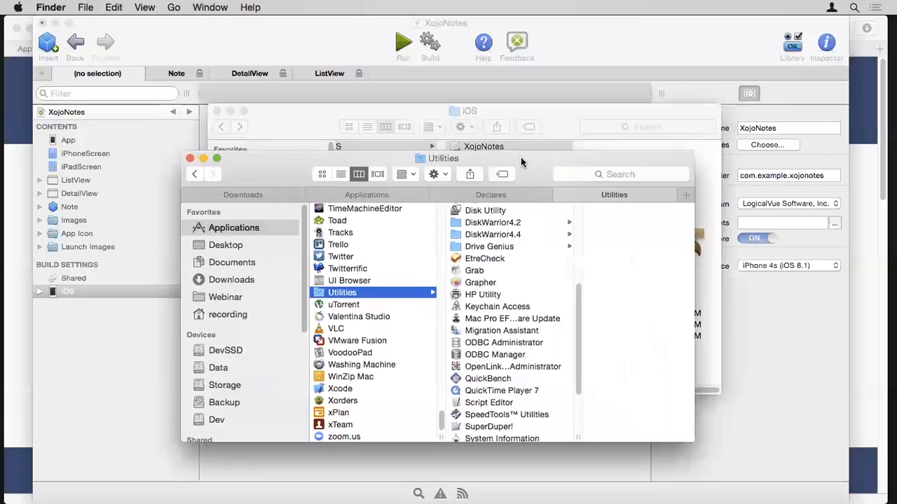
# Return to the MobileDevice folder in the home folder's Library to show where Provisioning Profiles is located.
pyautogui.click(196, 176)
pyautogui.click(196, 176)
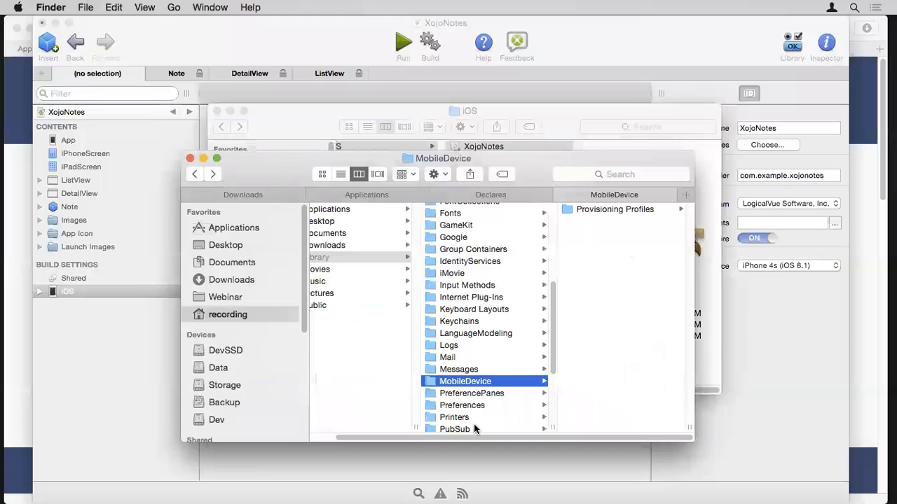
pyautogui.moveTo(464, 434); pyautogui.dragTo(416, 435)
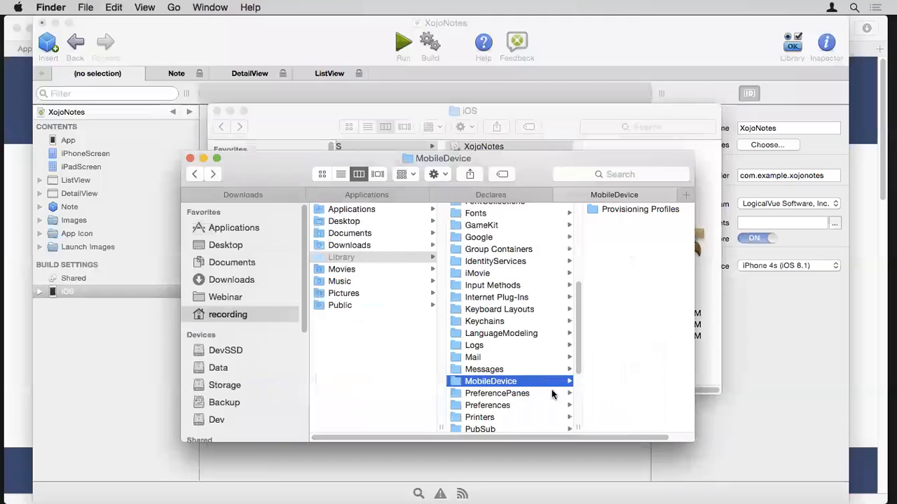
# Show the contents of the Provisioning Profiles folder in an enlarged window and preview the first profile file.
pyautogui.click(640, 210)
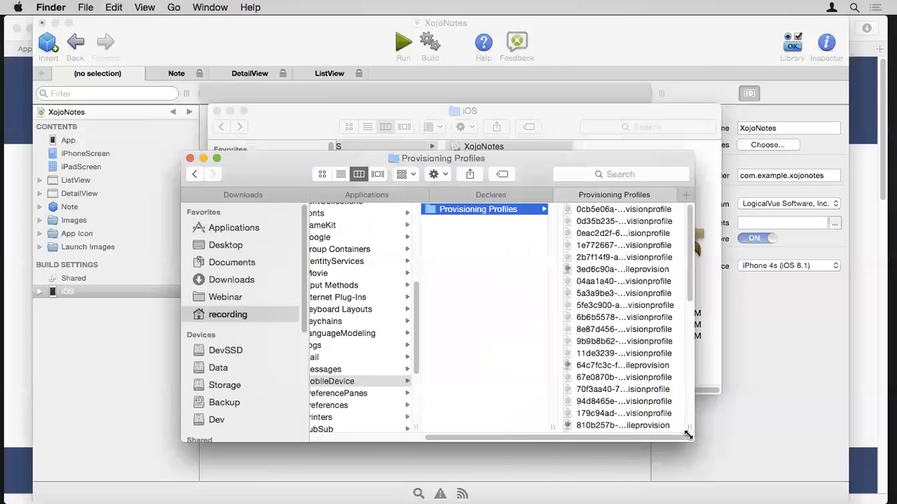
pyautogui.moveTo(693, 439); pyautogui.dragTo(752, 448)
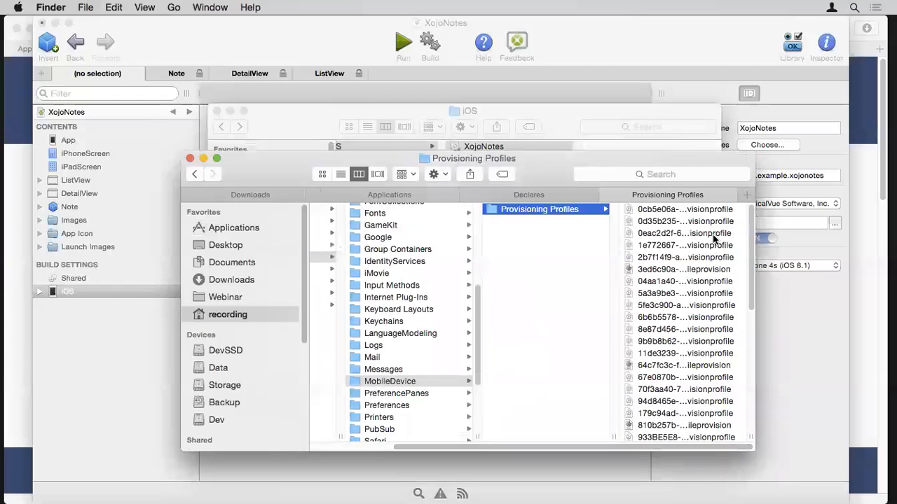
pyautogui.moveTo(648, 162); pyautogui.dragTo(623, 163)
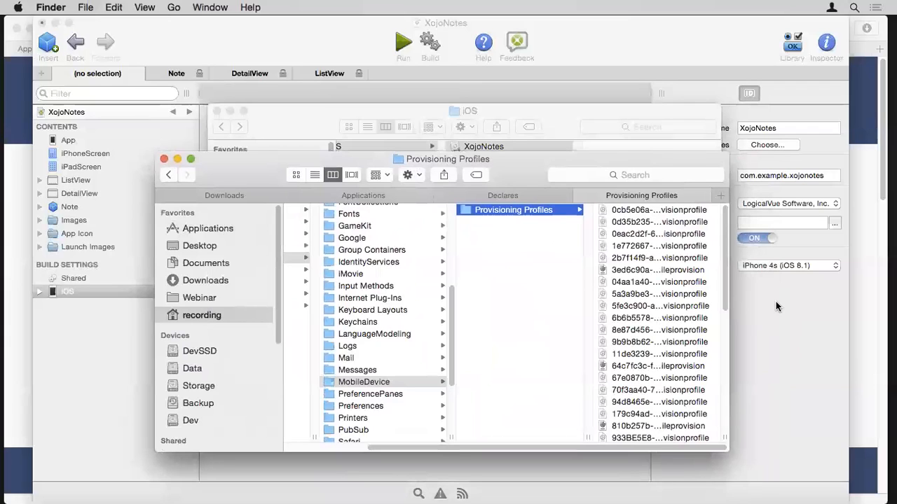
pyautogui.click(678, 214)
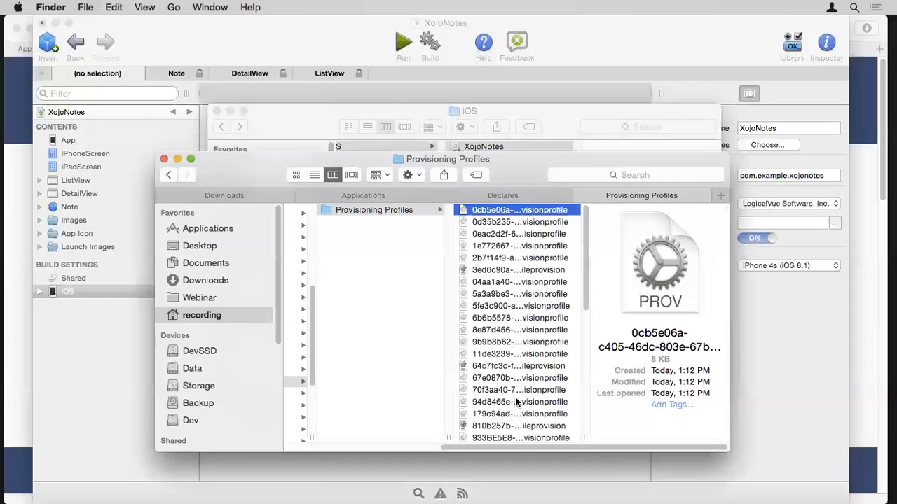
pyautogui.moveTo(505, 448); pyautogui.dragTo(357, 449)
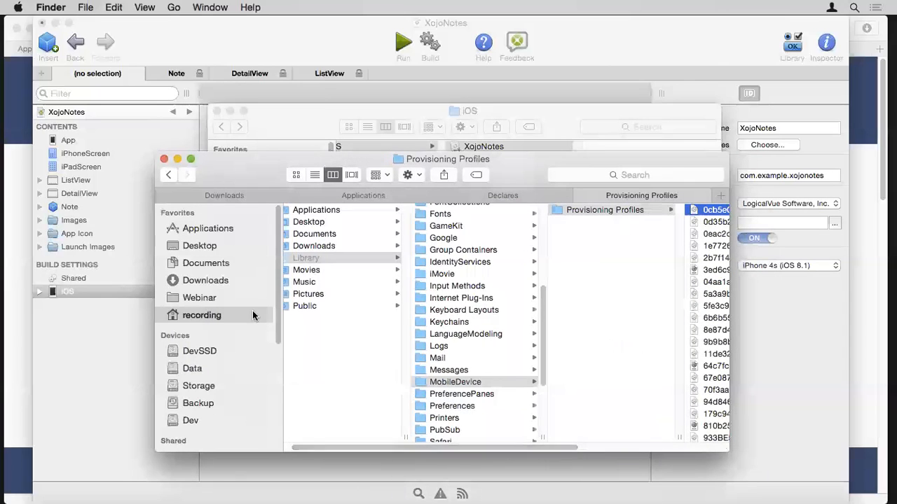
# Launch Keychain Access from the Utilities folder inside Applications.
pyautogui.click(206, 230)
pyautogui.moveTo(414, 212); pyautogui.dragTo(414, 431)
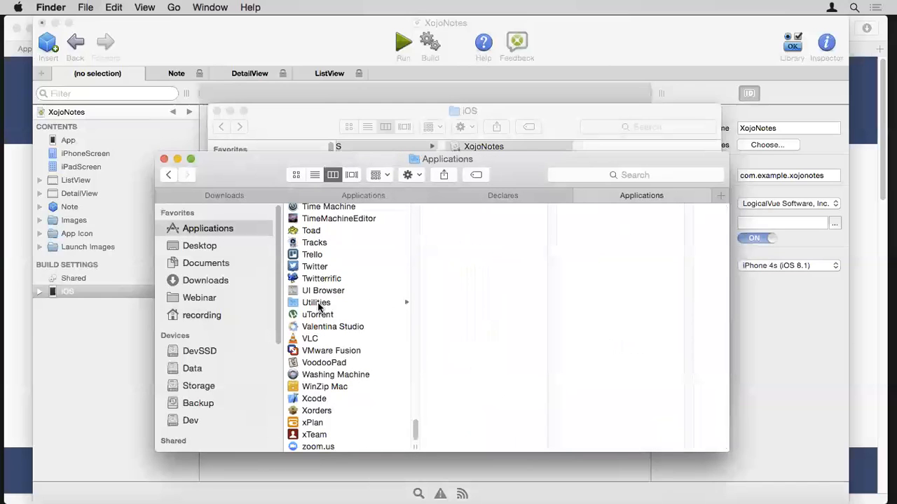
pyautogui.click(394, 301)
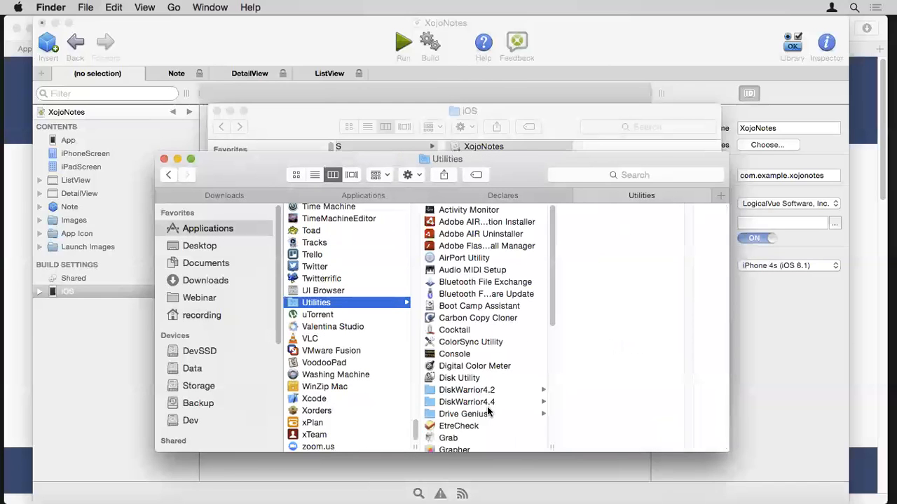
pyautogui.scroll(-6, 454, 381)
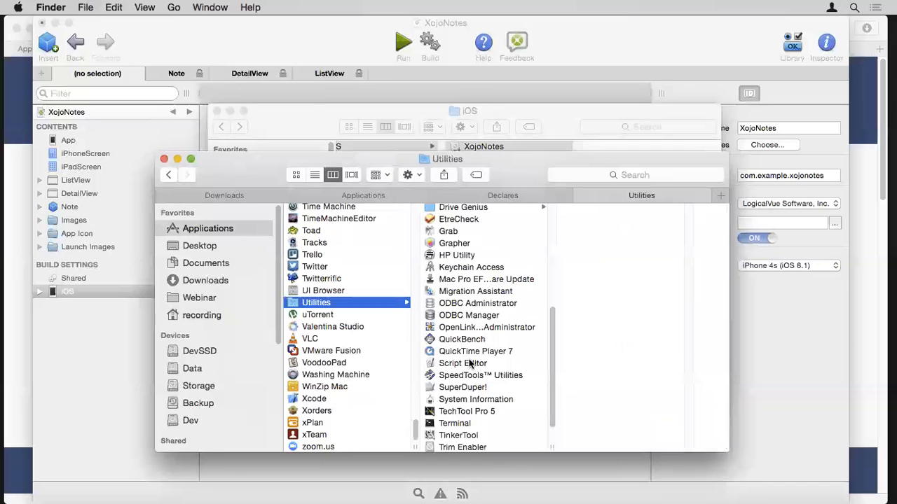
pyautogui.click(462, 269)
pyautogui.doubleClick(462, 269)
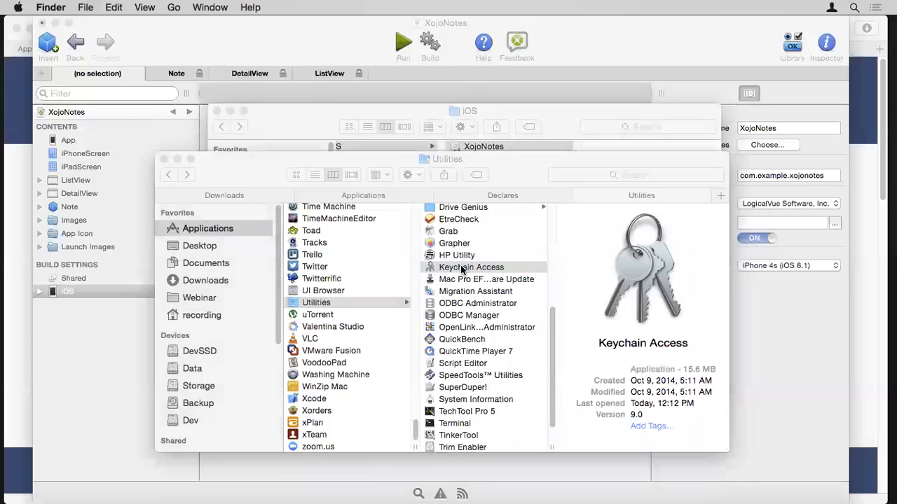
# Examine the iOS Developer public key among the login keychain items, and quit Keychain Access.
pyautogui.scroll(-3, 358, 324)
pyautogui.scroll(-2, 358, 324)
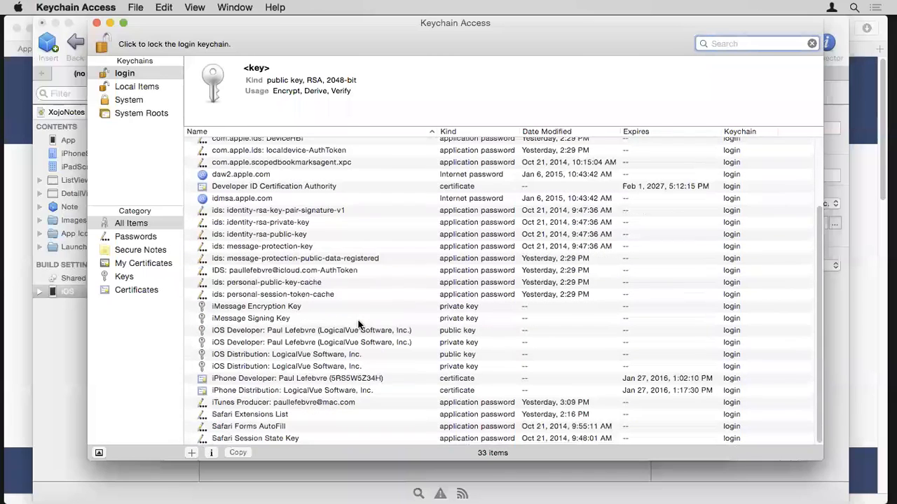
pyautogui.click(216, 334)
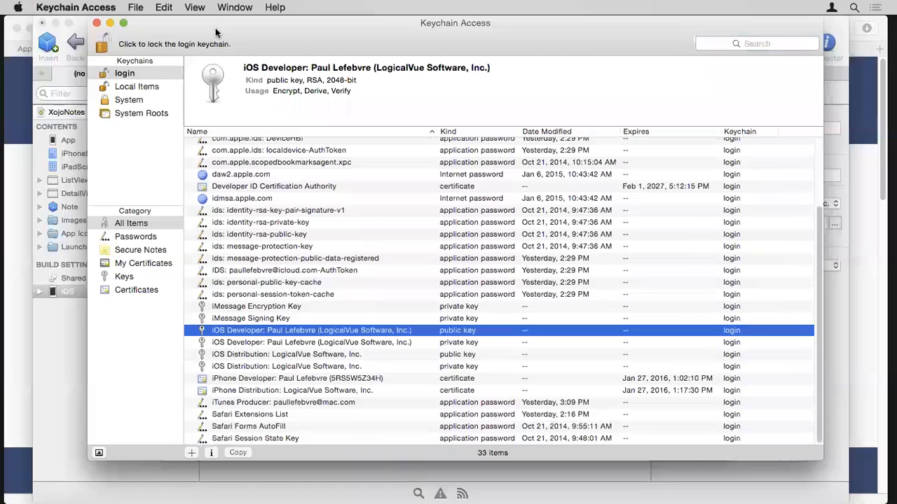
pyautogui.press('super+q')
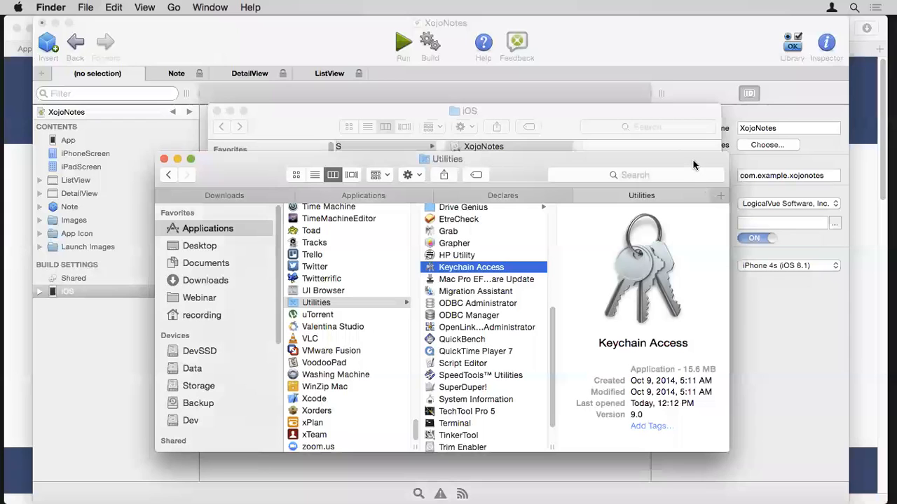
# Close the Utilities and iOS builds Finder windows and return to the XojoNotes project in Xojo.
pyautogui.moveTo(691, 159); pyautogui.dragTo(705, 188)
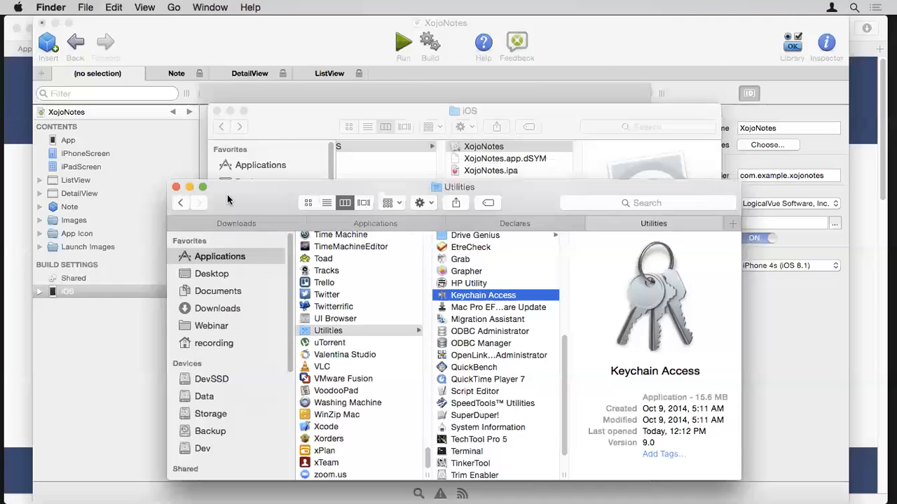
pyautogui.click(176, 187)
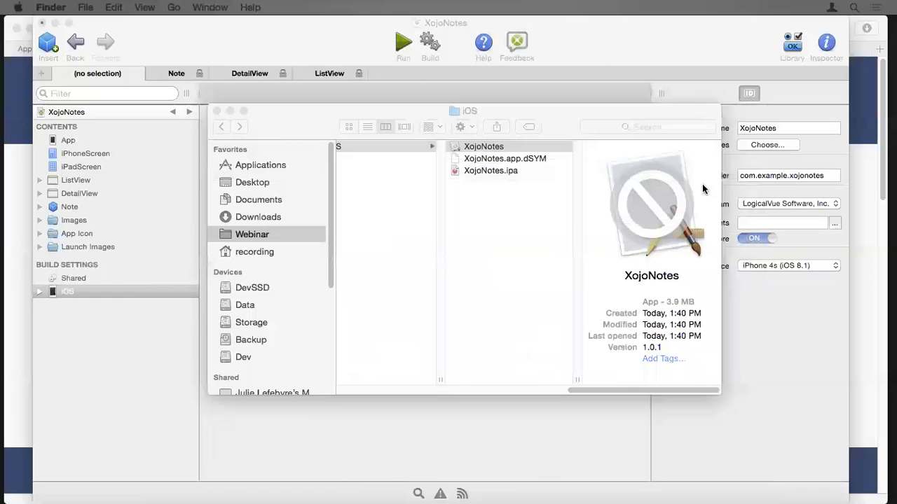
pyautogui.press('super+w')
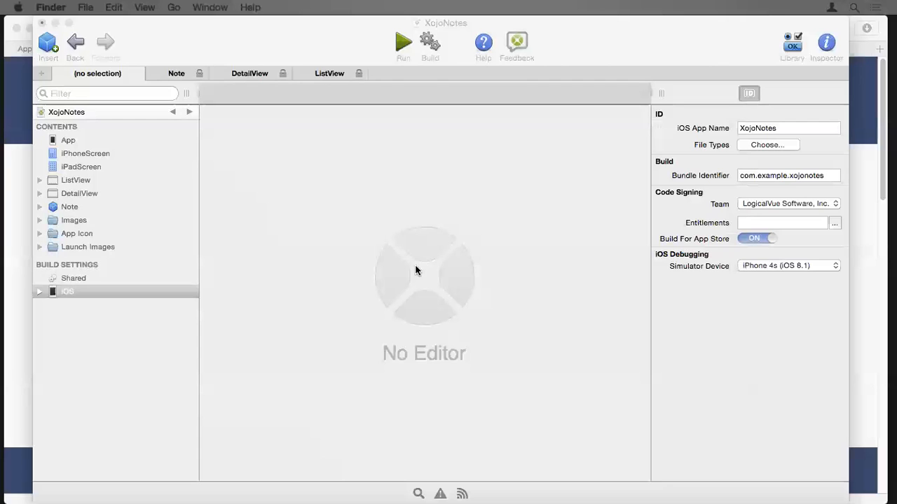
pyautogui.click(358, 145)
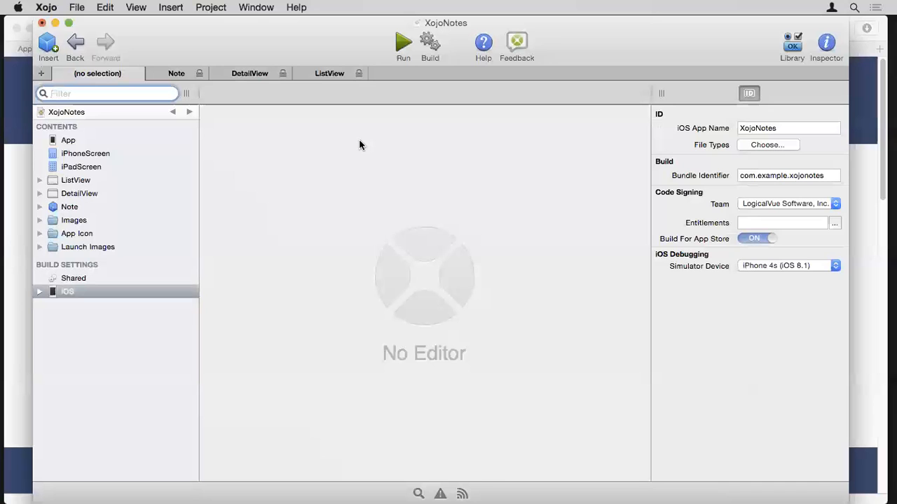
# Switch to Safari and open docs.xojo.com in a new tab.
pyautogui.click(16, 124)
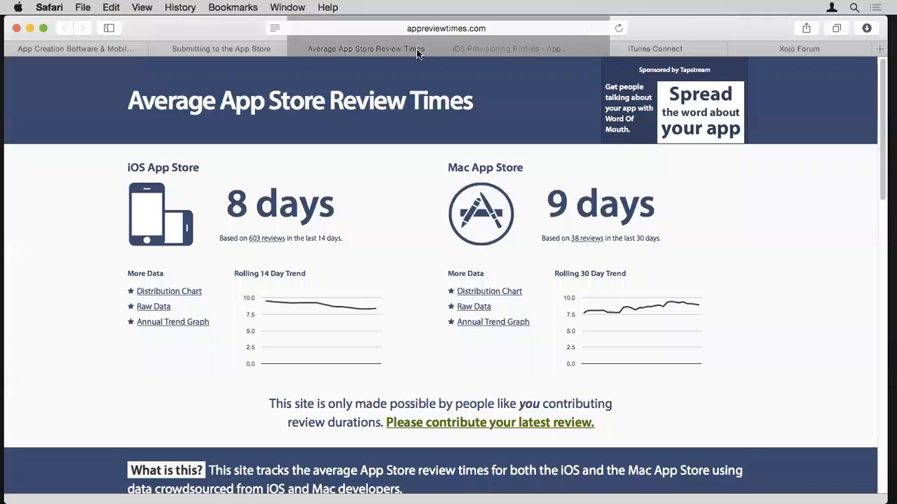
pyautogui.click(244, 49)
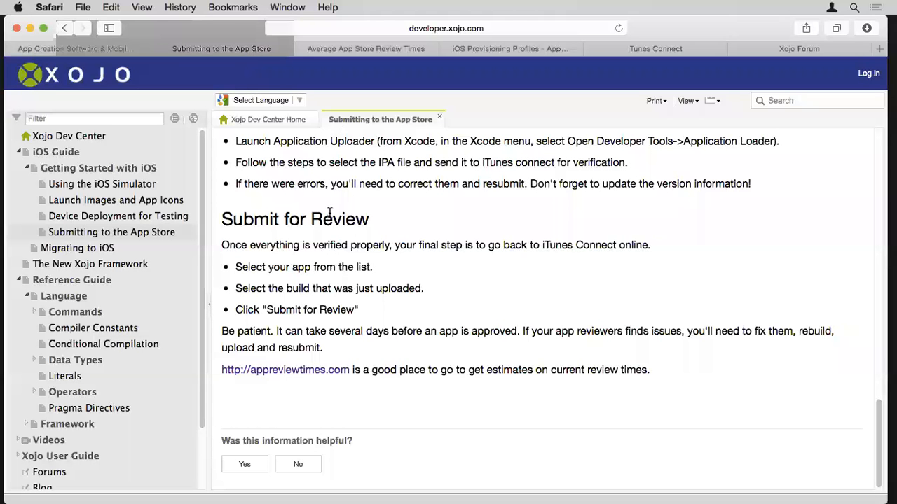
pyautogui.press('super+t')
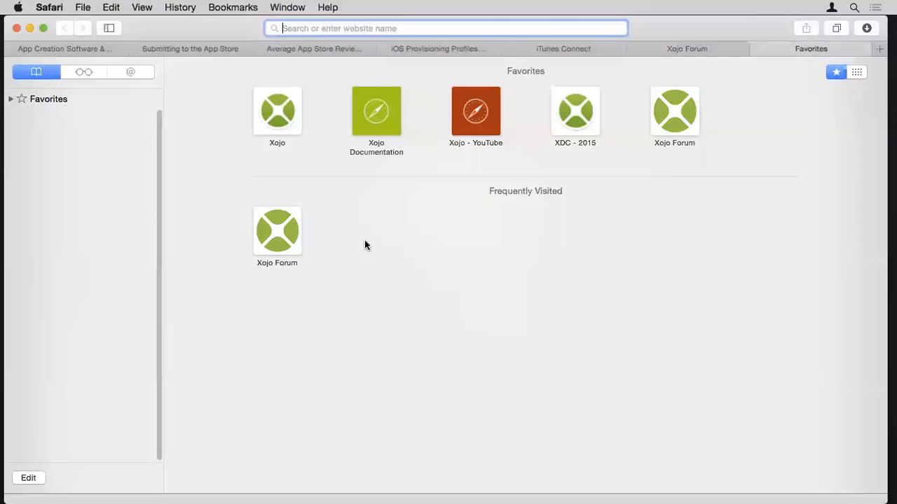
pyautogui.write('docs.xojo.')
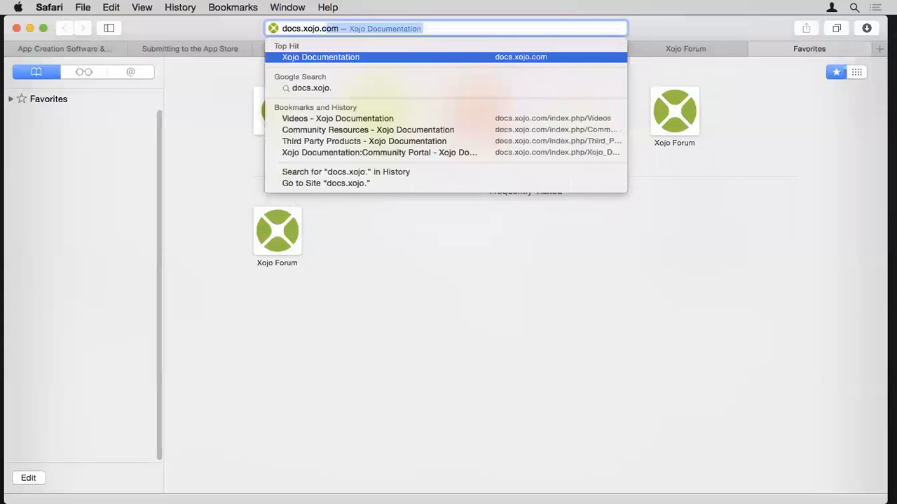
pyautogui.press('Return')
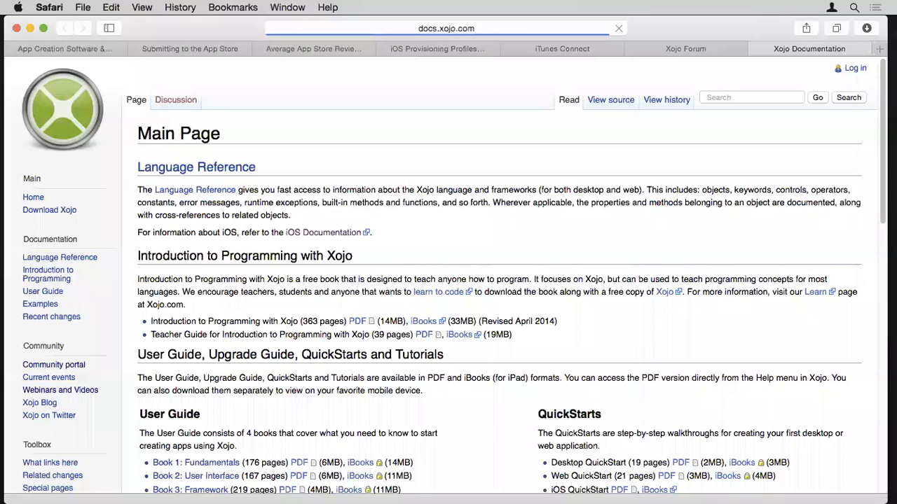
# Examine the webinar list on the documentation's Webinars and Videos page, and return to the open Xojo home page.
pyautogui.click(65, 391)
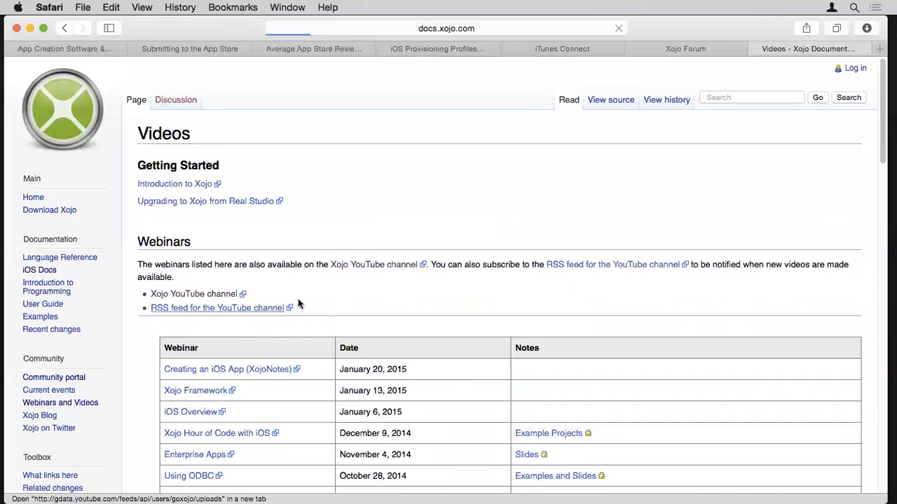
pyautogui.scroll(-2, 274, 387)
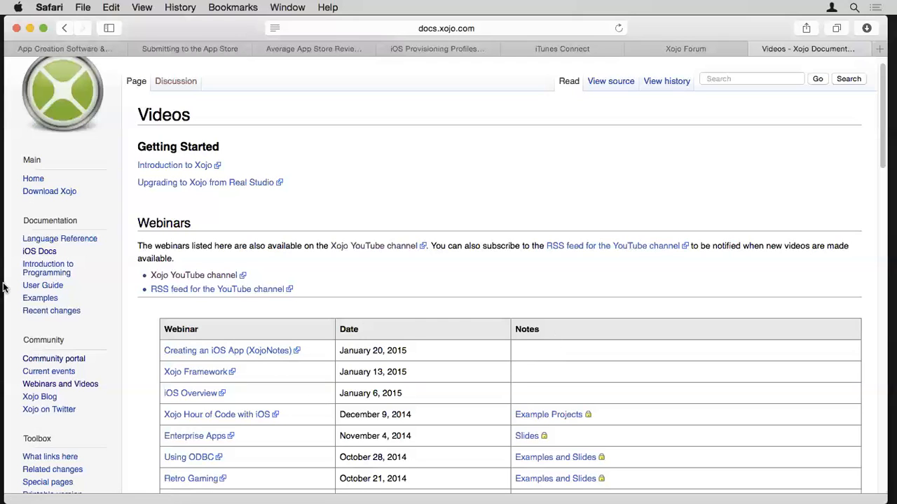
pyautogui.click(79, 52)
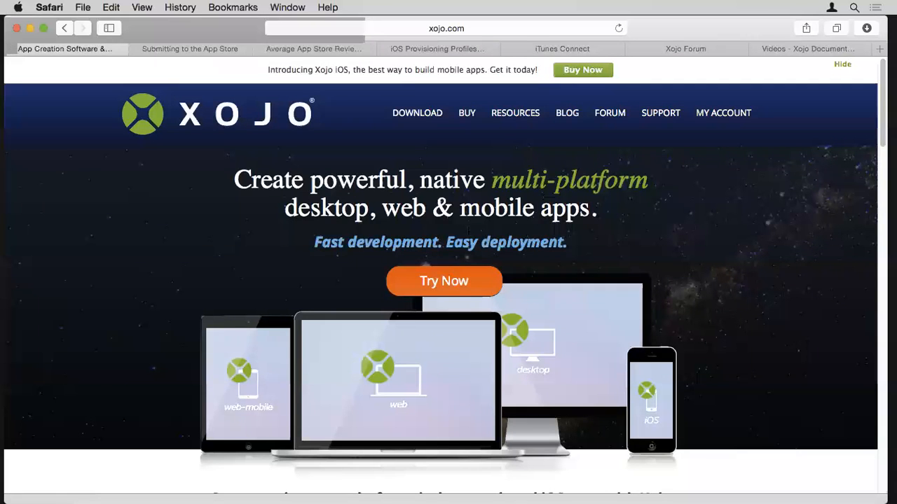